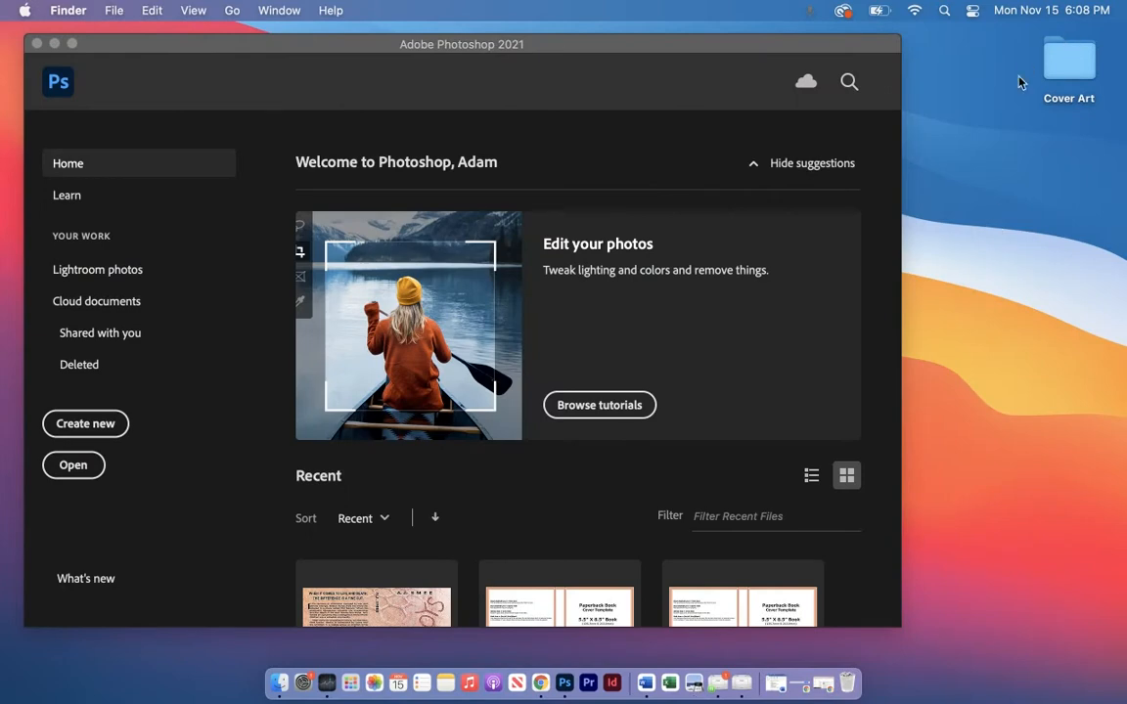
# Open the Cover Art desktop folder and preview the PNG and PDF cover templates inside 5.5x8.5_Cream_310
pyautogui.click(1073, 77)
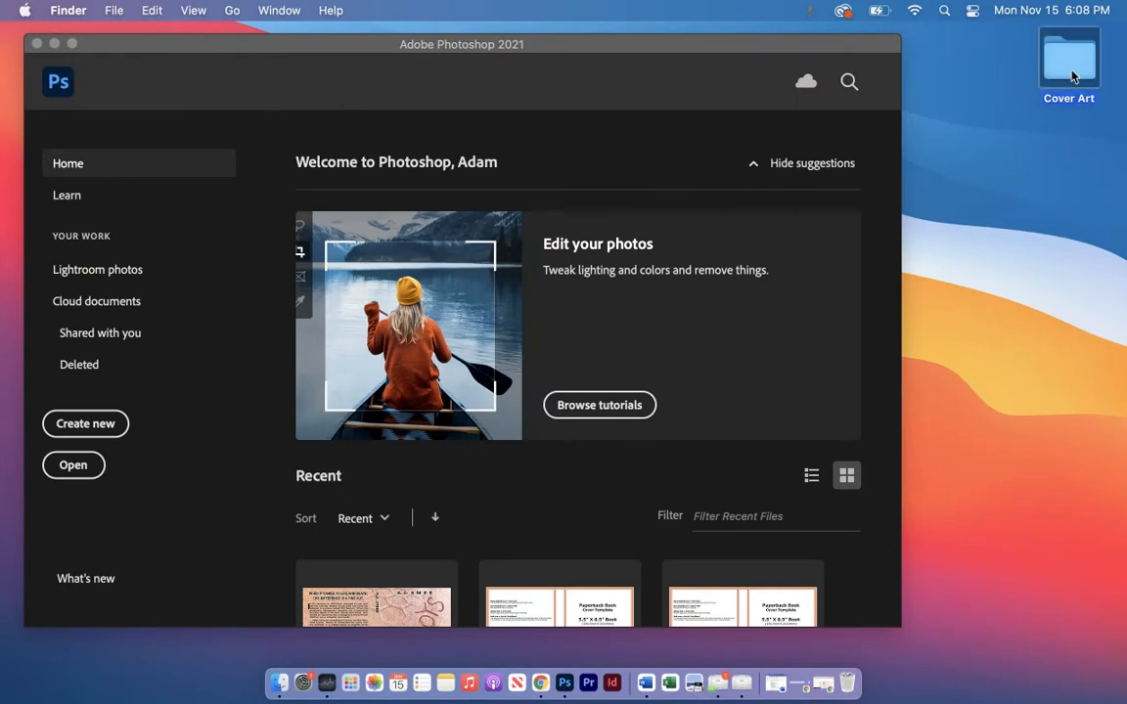
pyautogui.doubleClick(1073, 77)
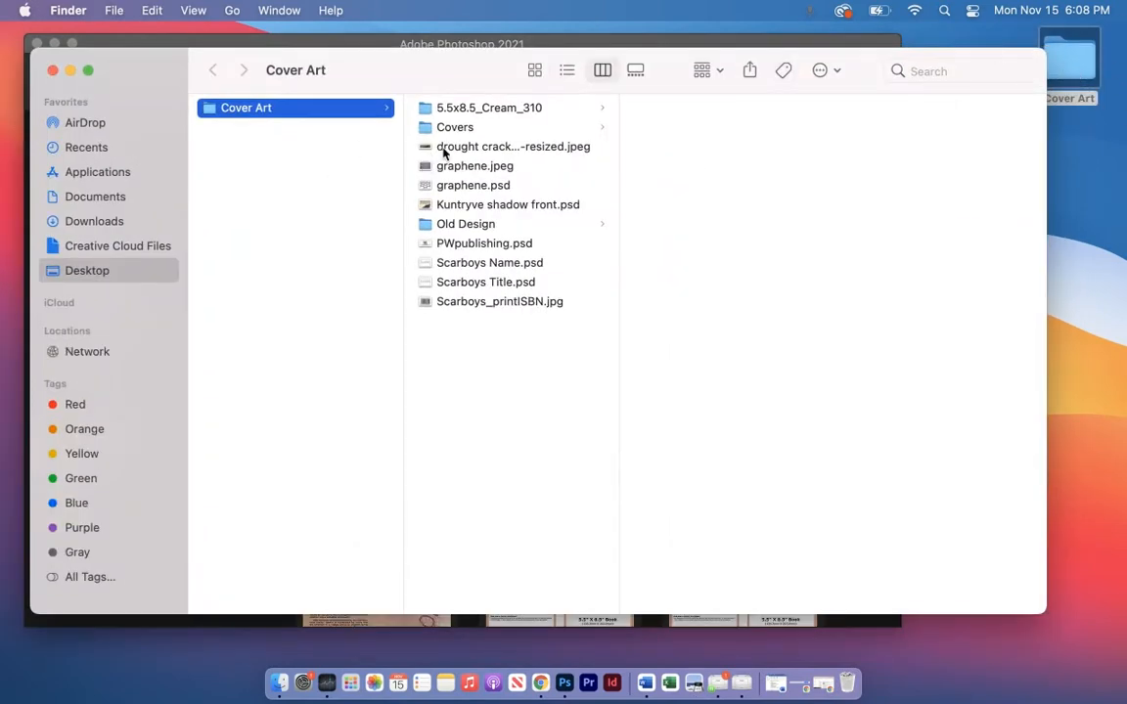
pyautogui.click(423, 111)
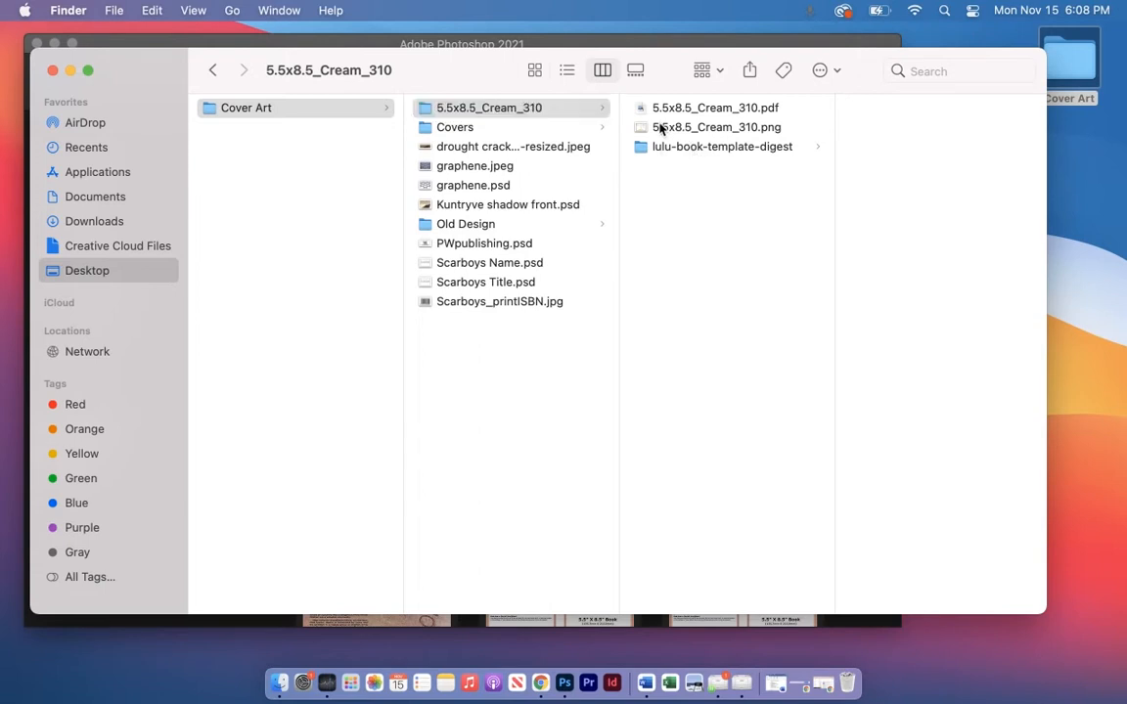
pyautogui.click(659, 128)
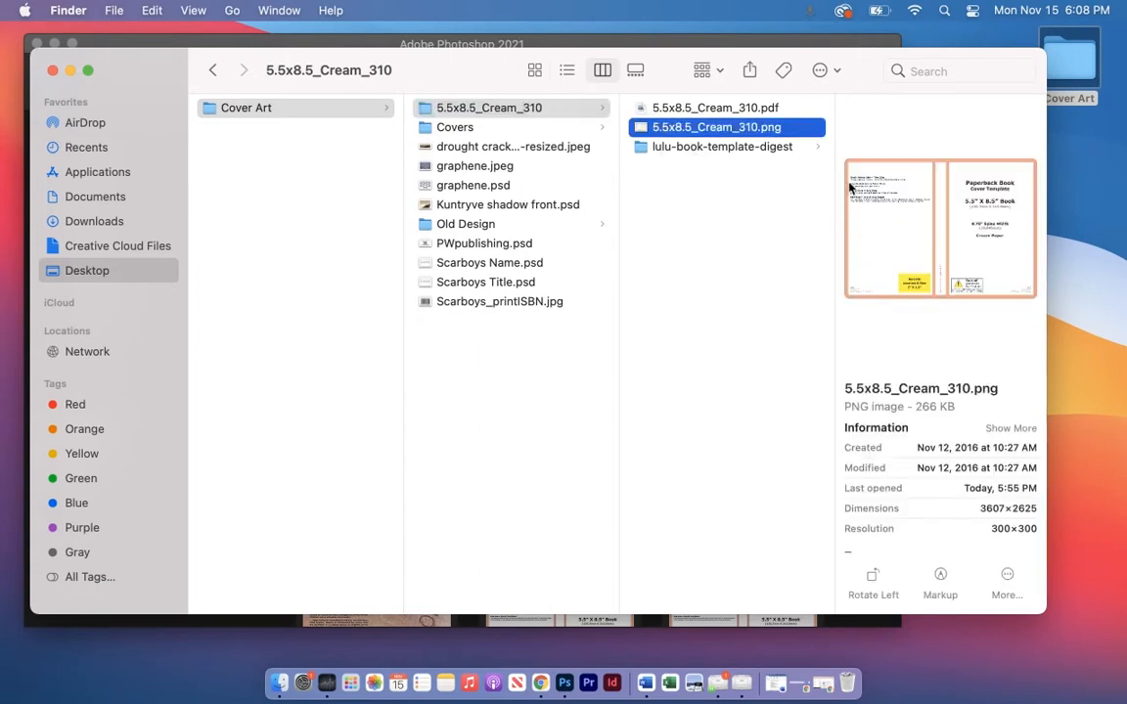
pyautogui.click(706, 109)
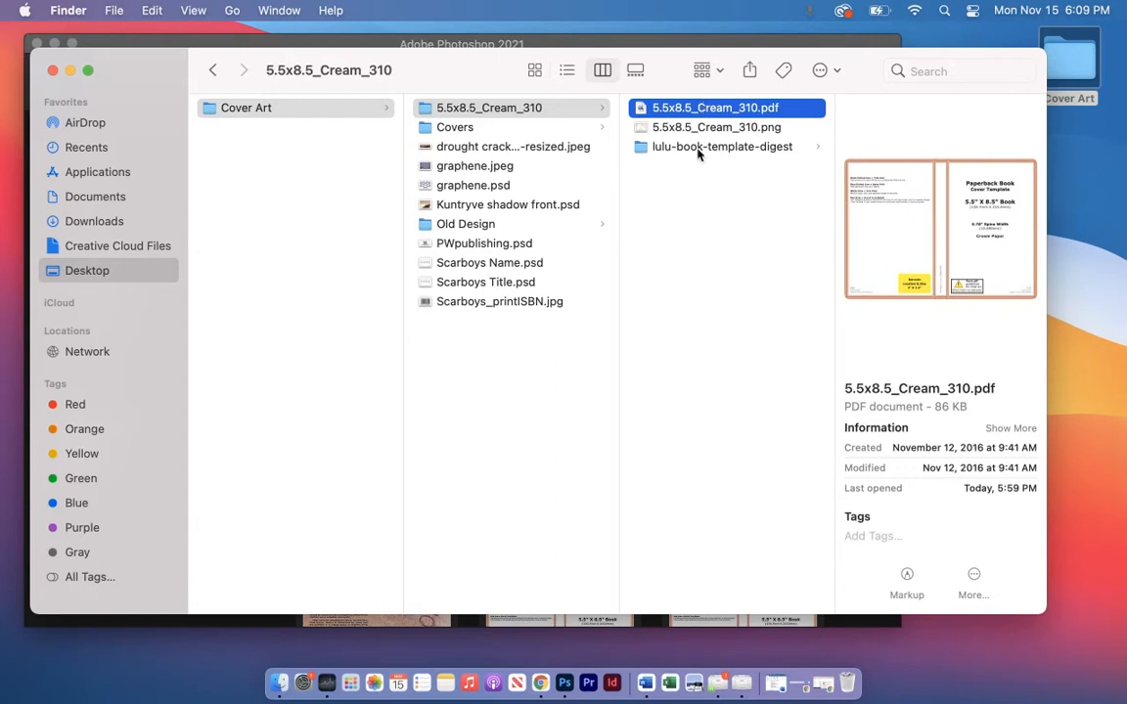
# Preview the cover artwork files in Cover Art, from the drought cracked earth image through the graphene and Kuntryve shadow files to PWpublishing.psd
pyautogui.click(442, 145)
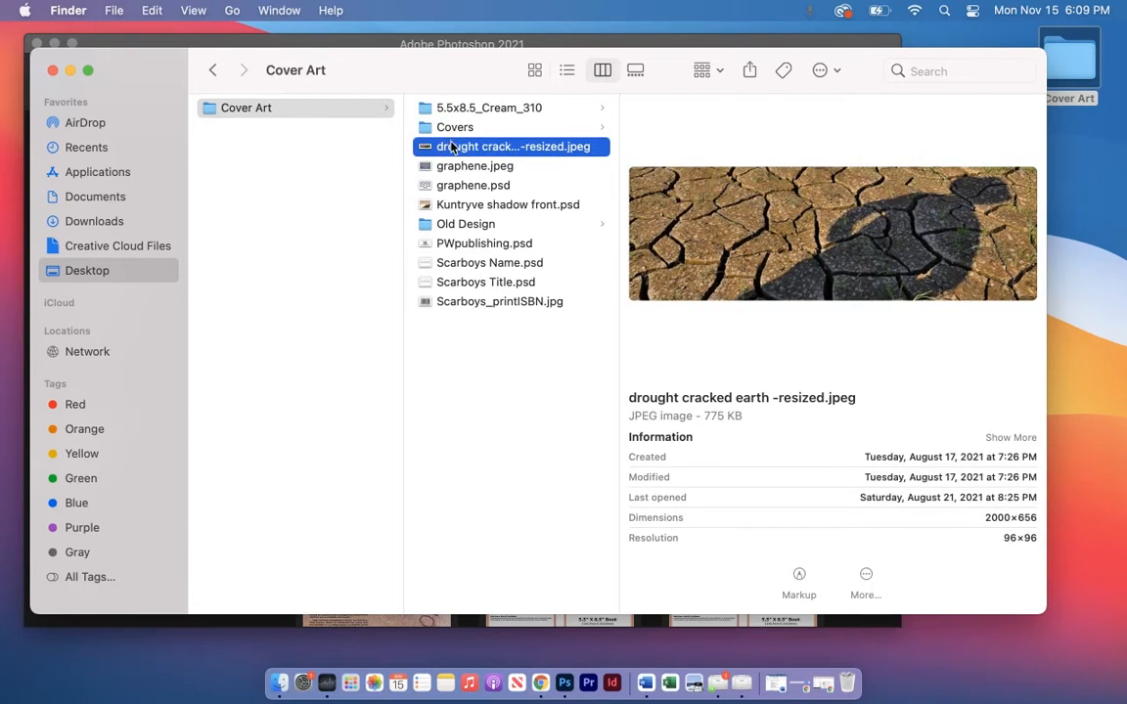
pyautogui.click(452, 145)
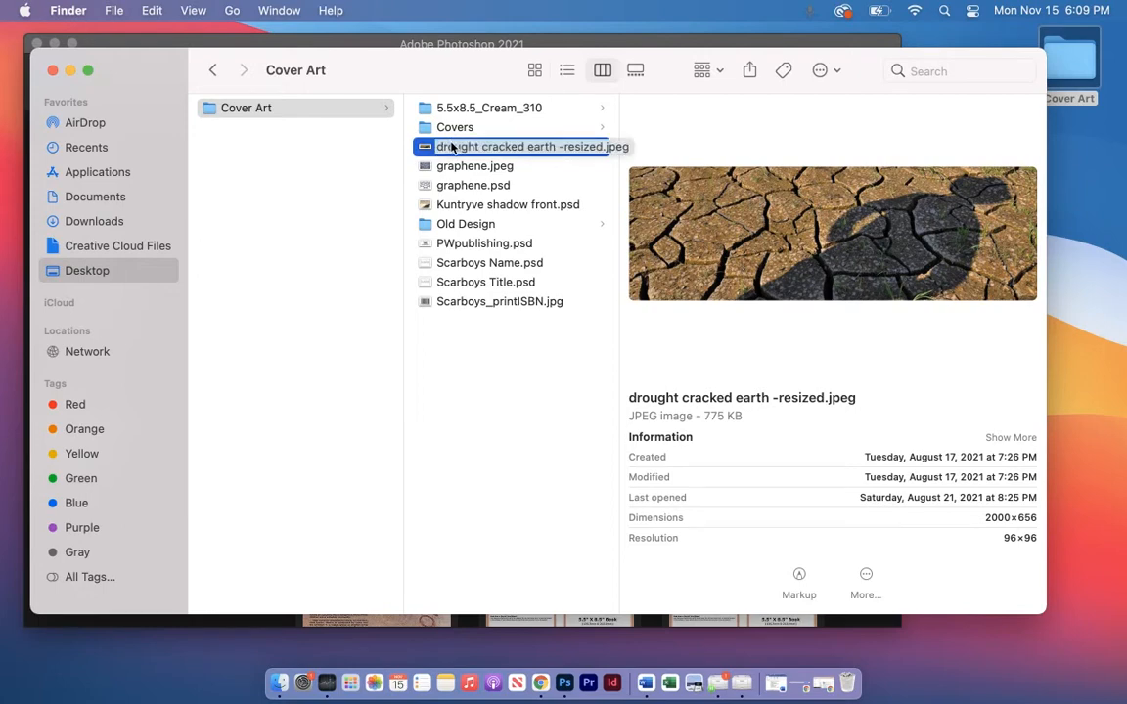
pyautogui.press('Down')
pyautogui.press('Down')
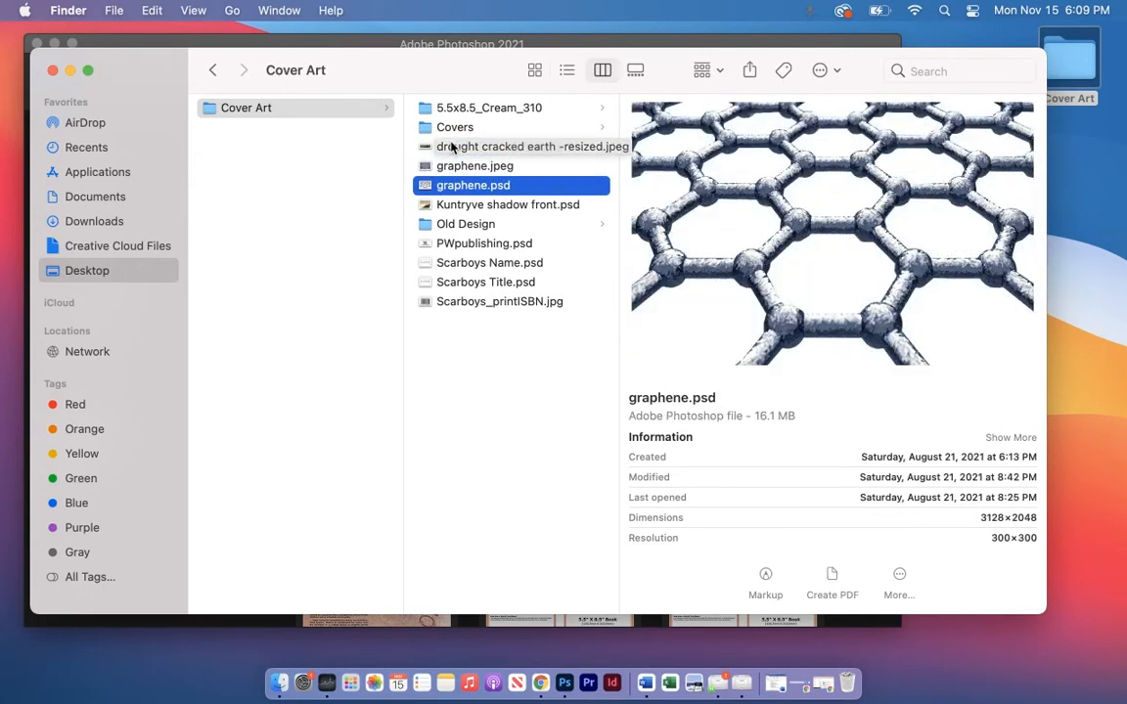
pyautogui.press('Down')
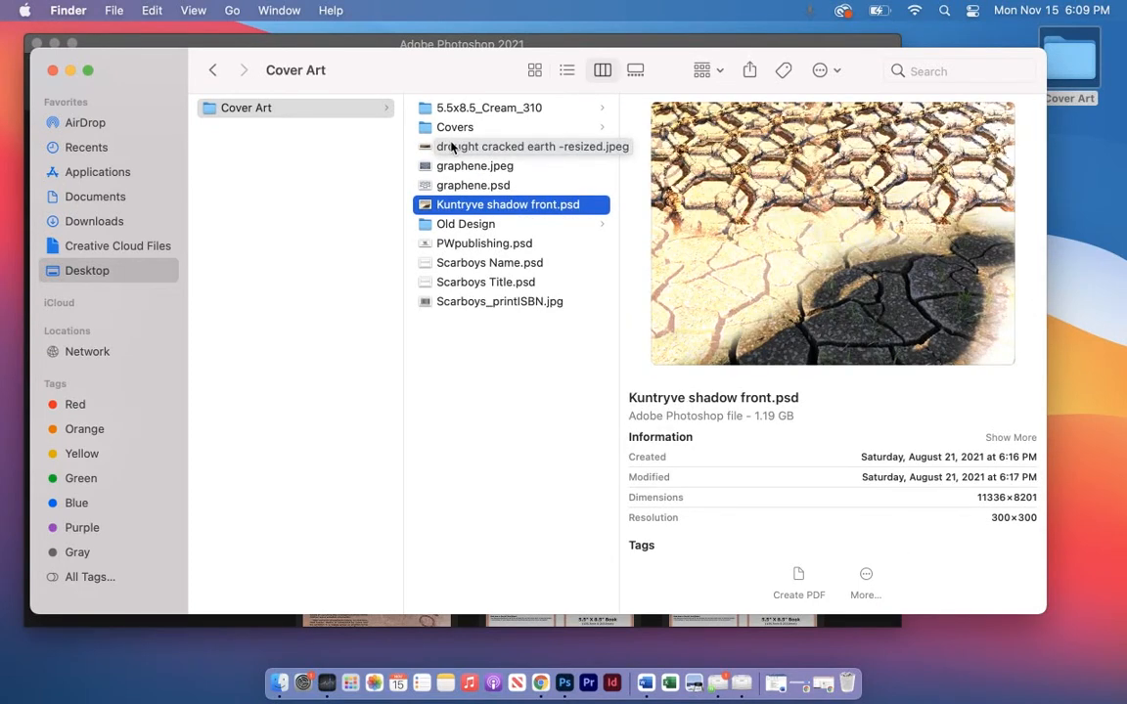
pyautogui.press('Down')
pyautogui.press('Down')
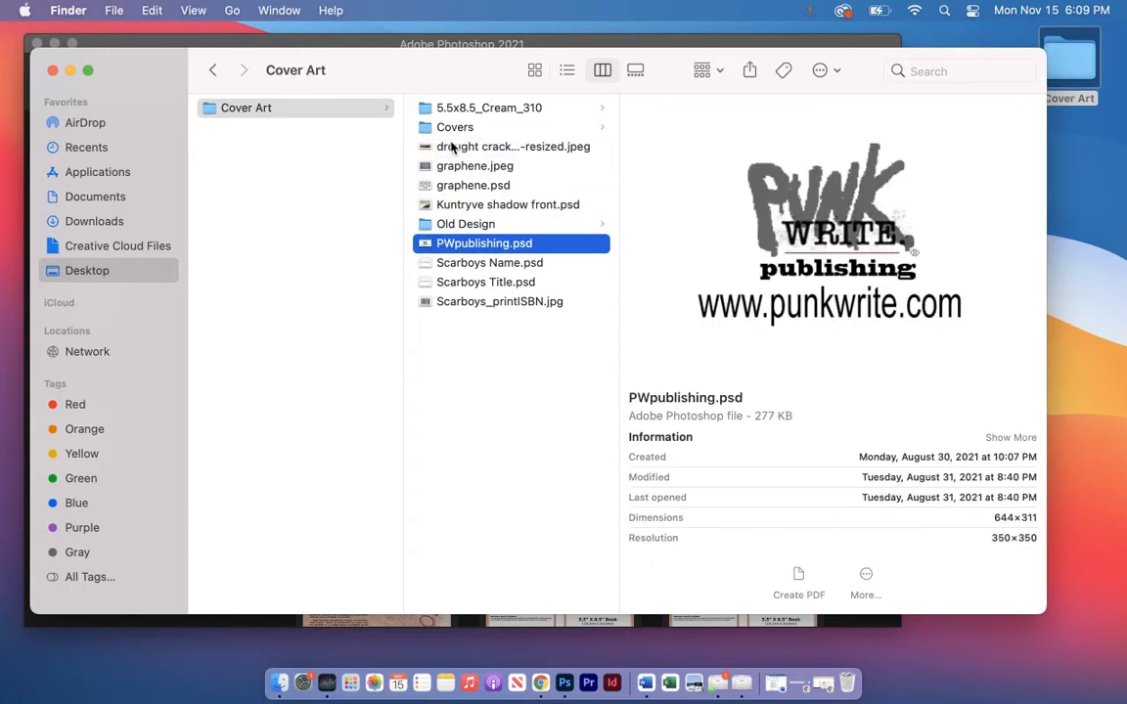
# Browse the Old Design folder, view Jacket Design_kuntryve.png at full size, close it, and preview PWpublishing.psd
pyautogui.press('Up')
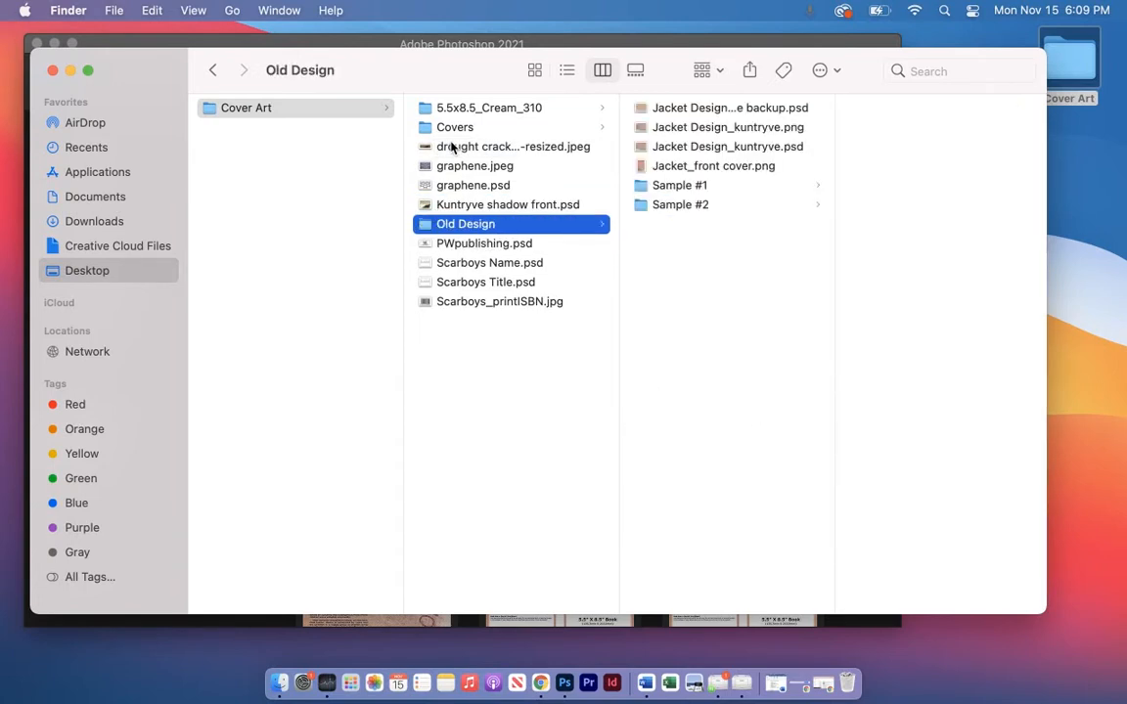
pyautogui.press('Right')
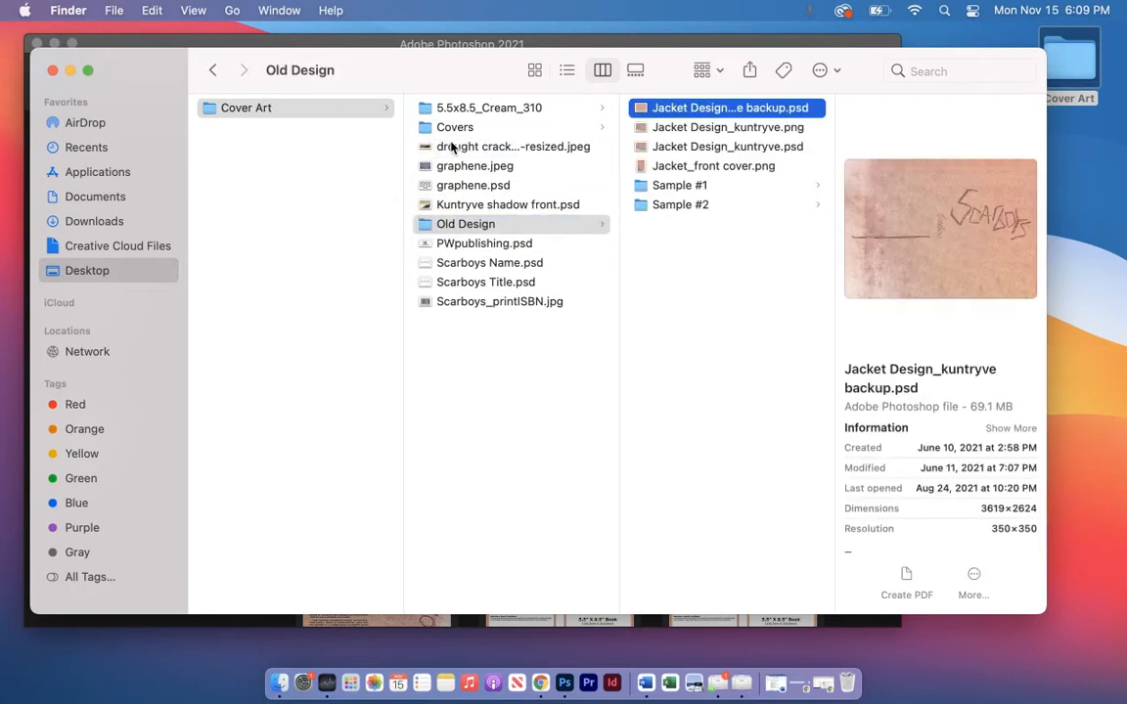
pyautogui.press('Down')
pyautogui.press('Down')
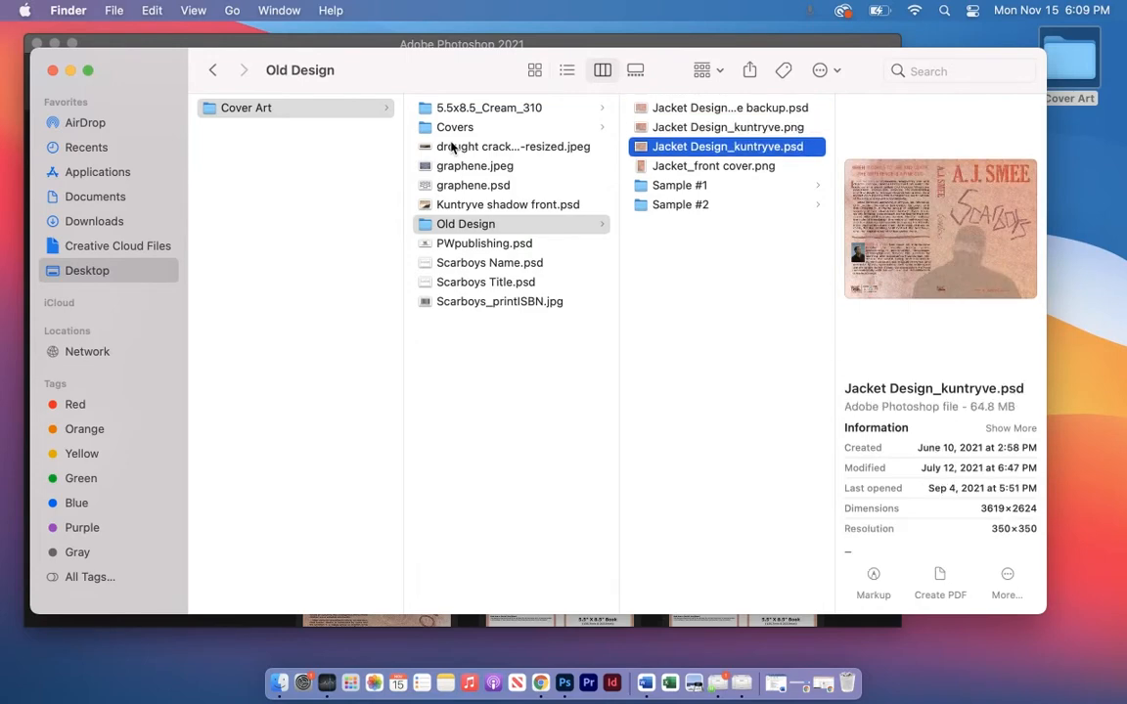
pyautogui.click(646, 128)
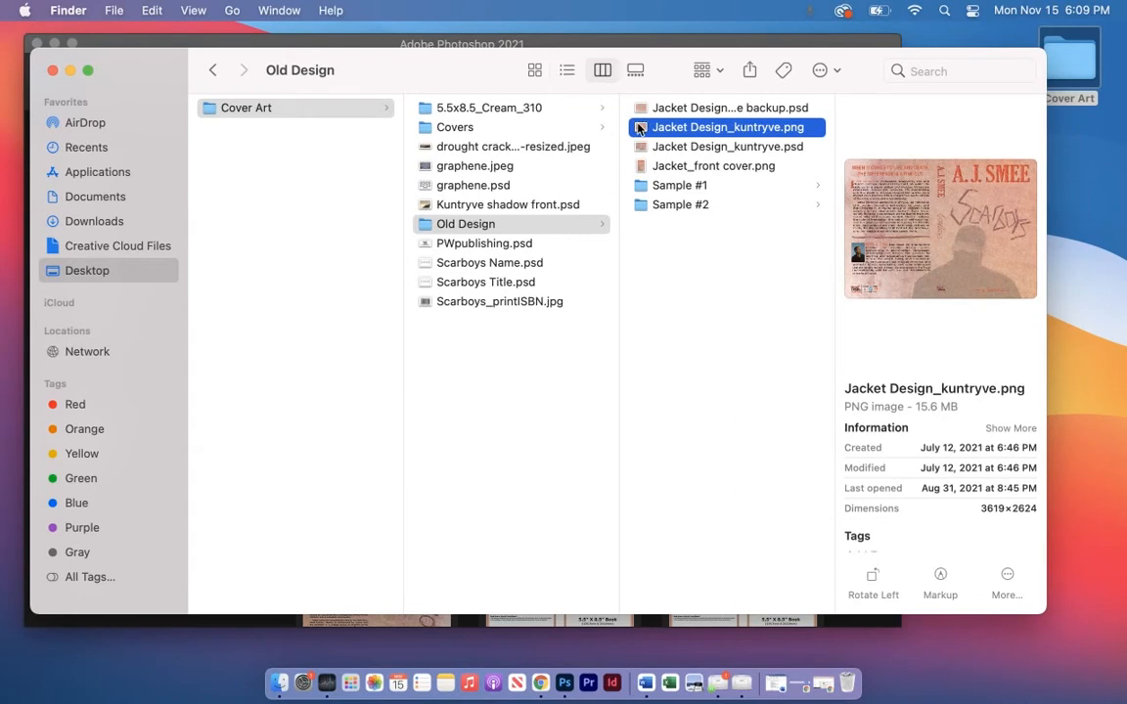
pyautogui.doubleClick(645, 128)
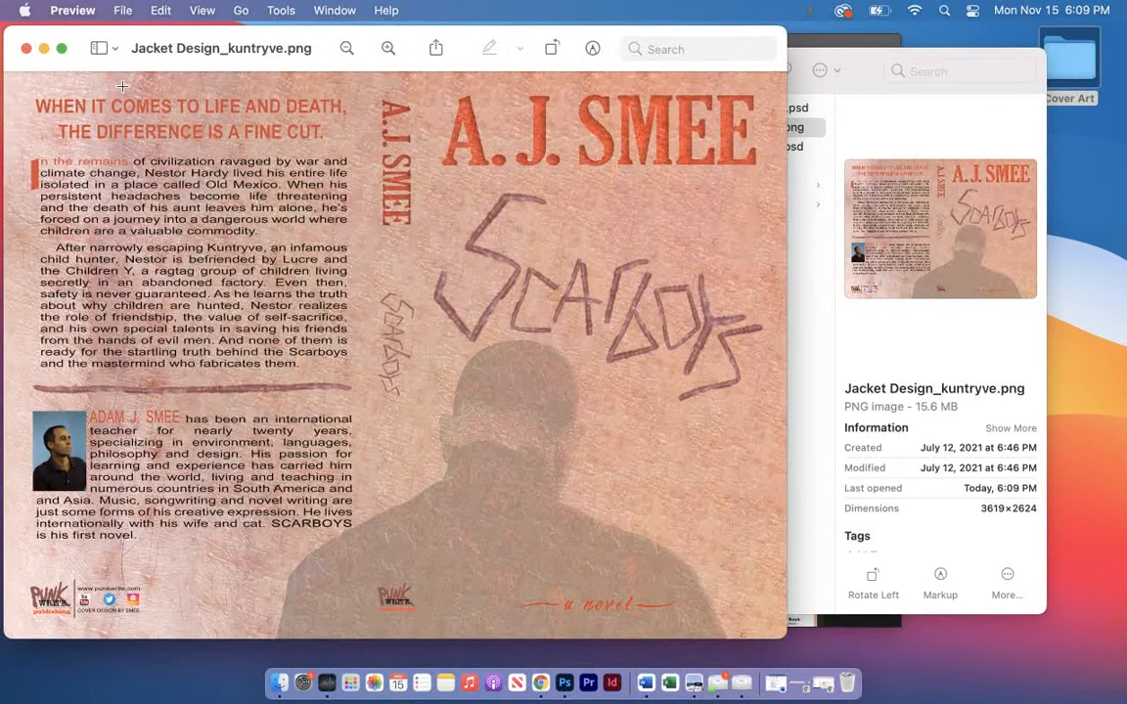
pyautogui.click(26, 49)
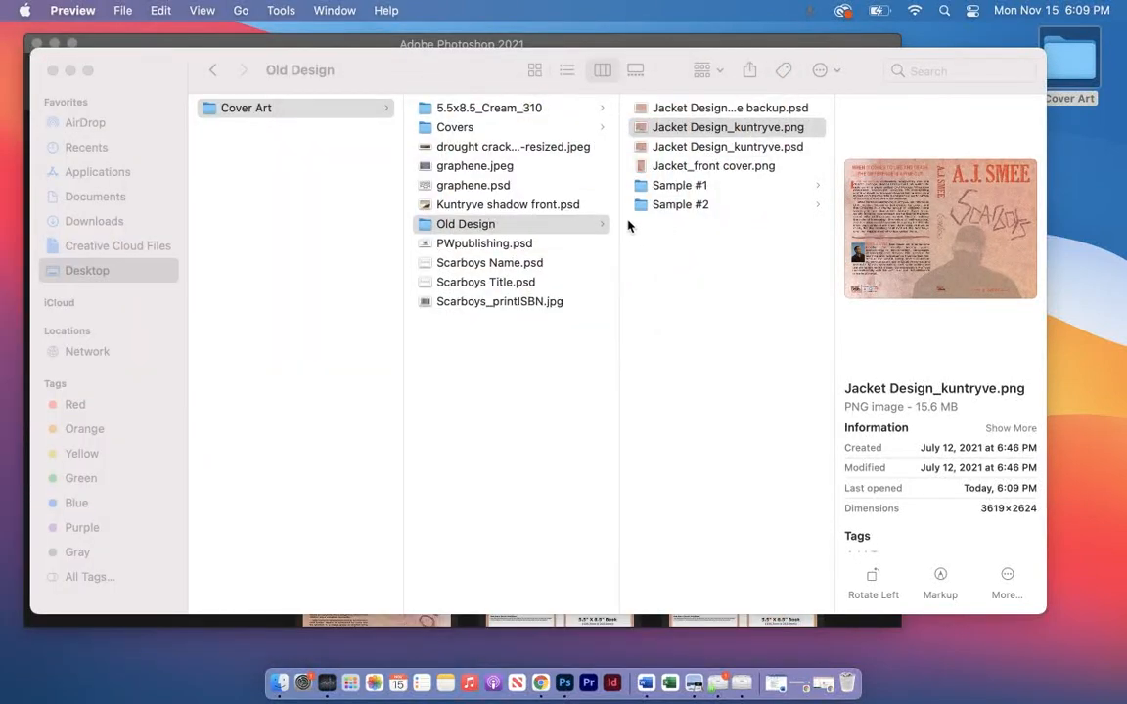
pyautogui.click(484, 245)
pyautogui.click(484, 244)
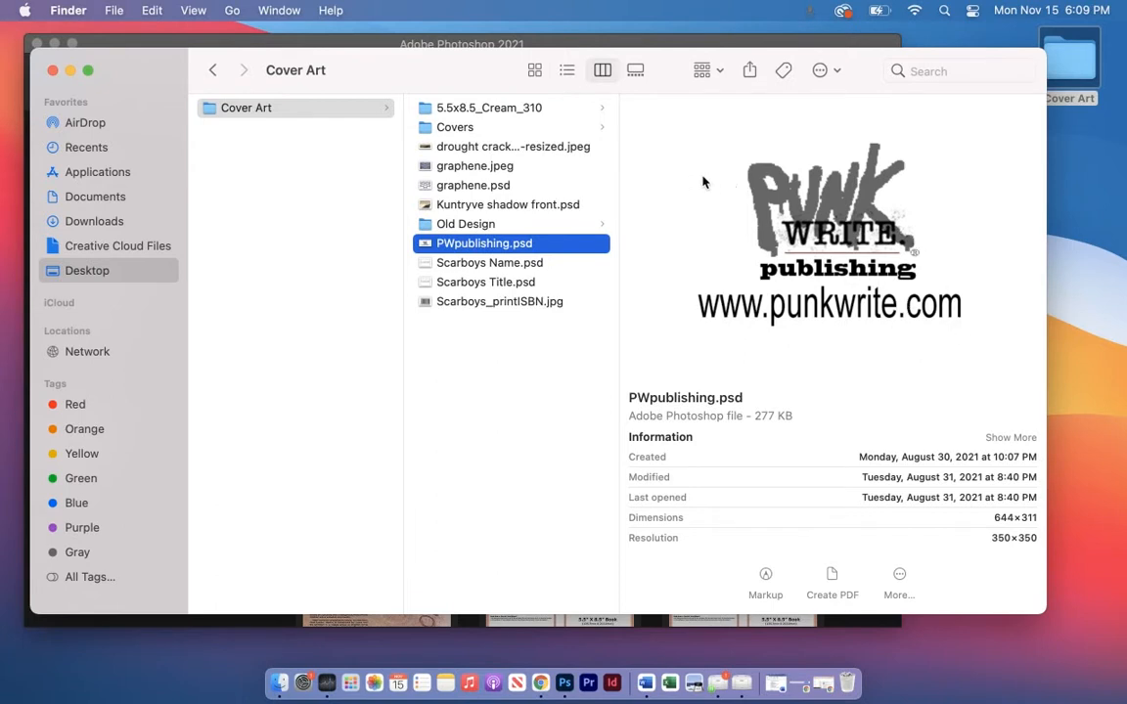
# Open the template 5.5x8.5_Cream_310.pdf from the 5.5x8.5_Cream_310 folder in Adobe Photoshop 2021
pyautogui.click(479, 109)
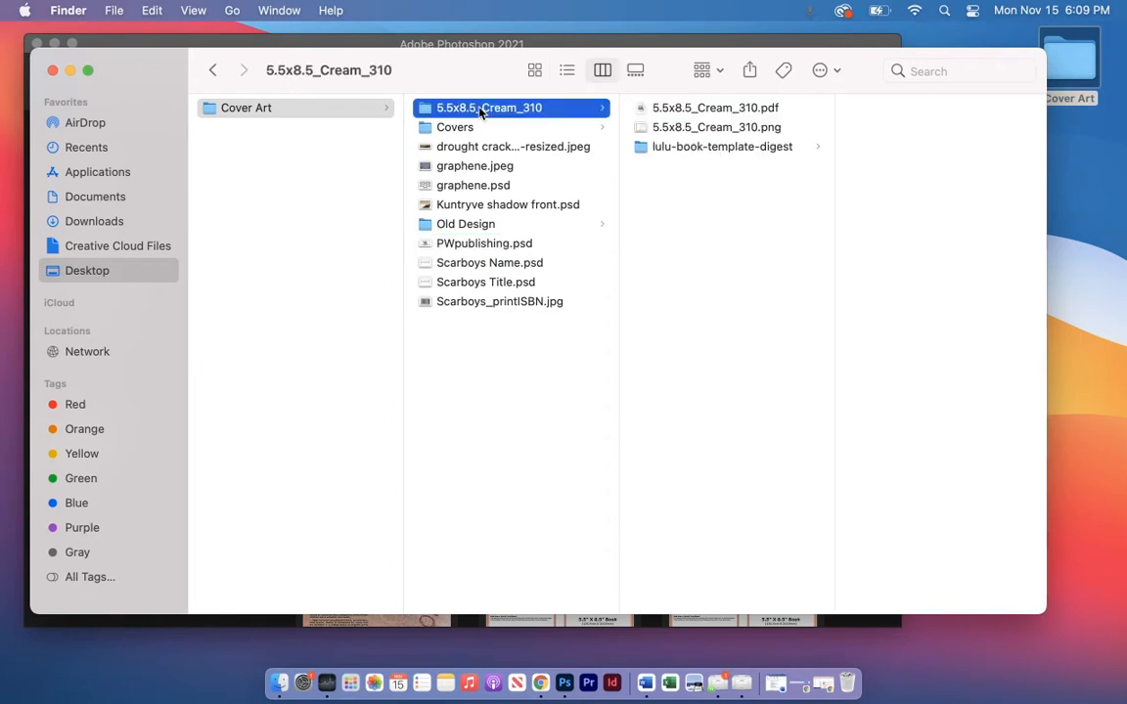
pyautogui.rightClick(708, 109)
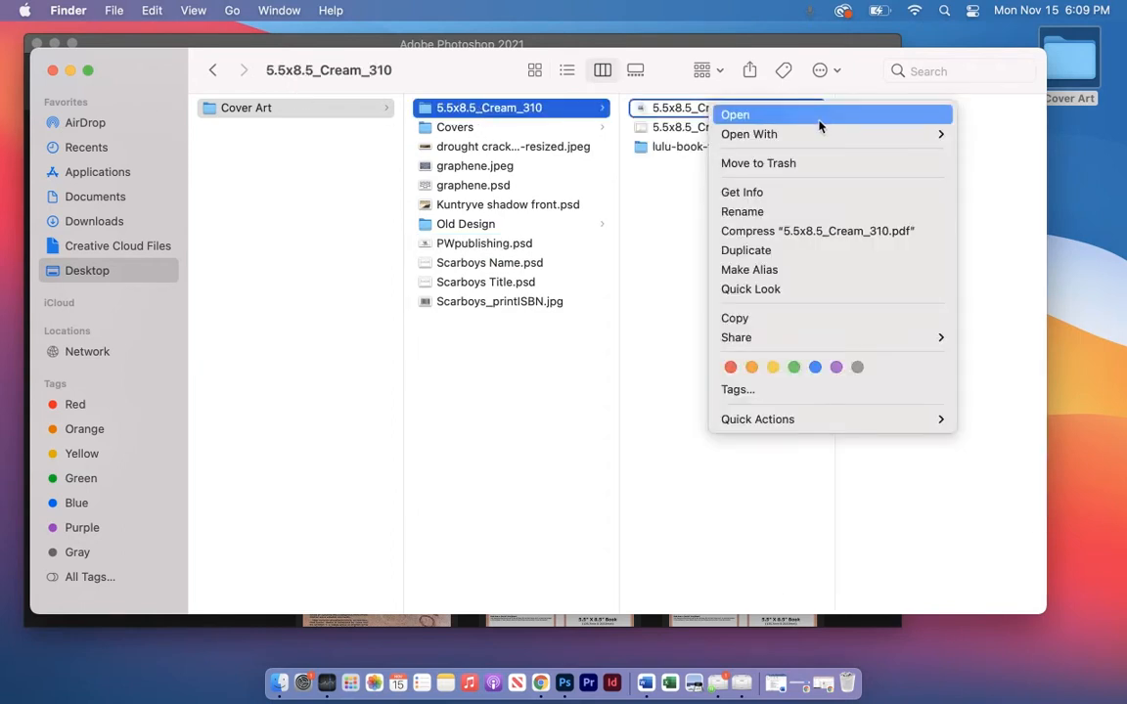
pyautogui.moveTo(739, 133)
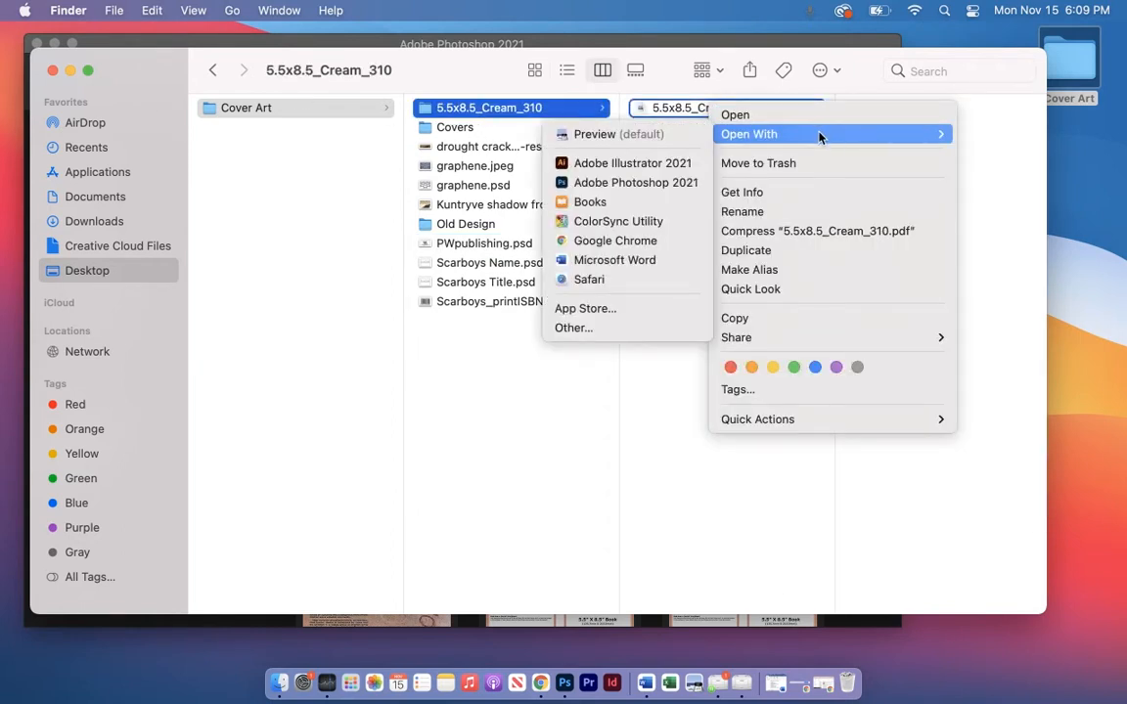
pyautogui.click(678, 184)
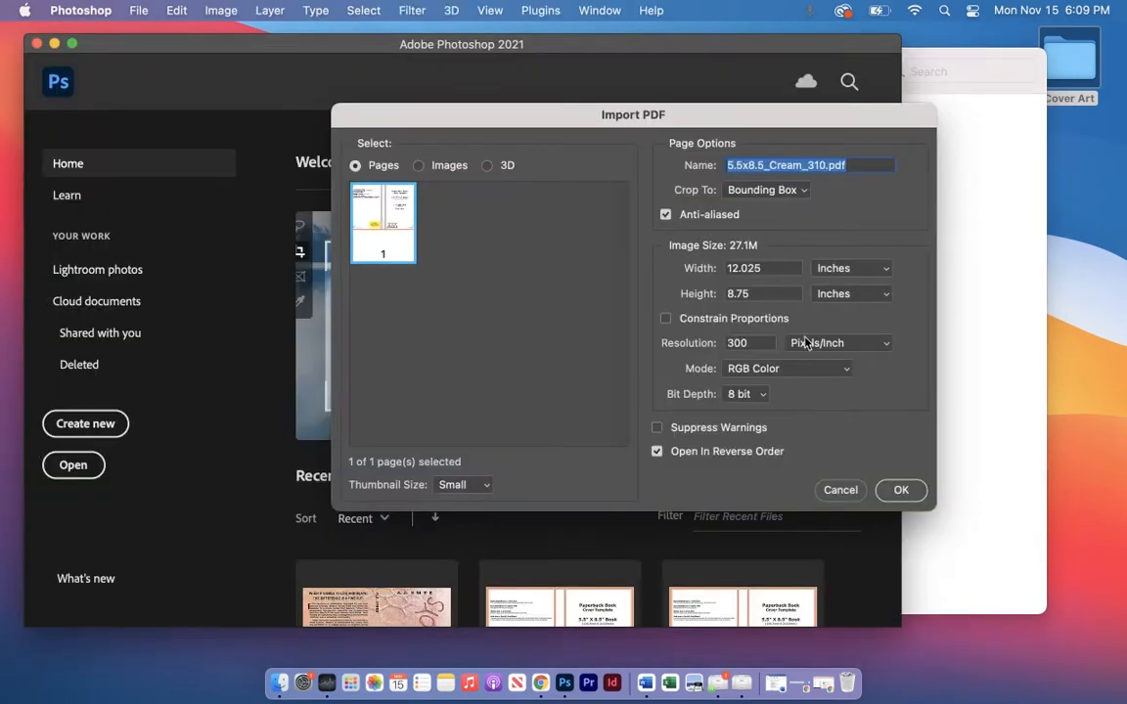
# Import the PDF template page at 300 pixels/inch in RGB Color, with the thumbnail size set to Fit Page
pyautogui.click(792, 341)
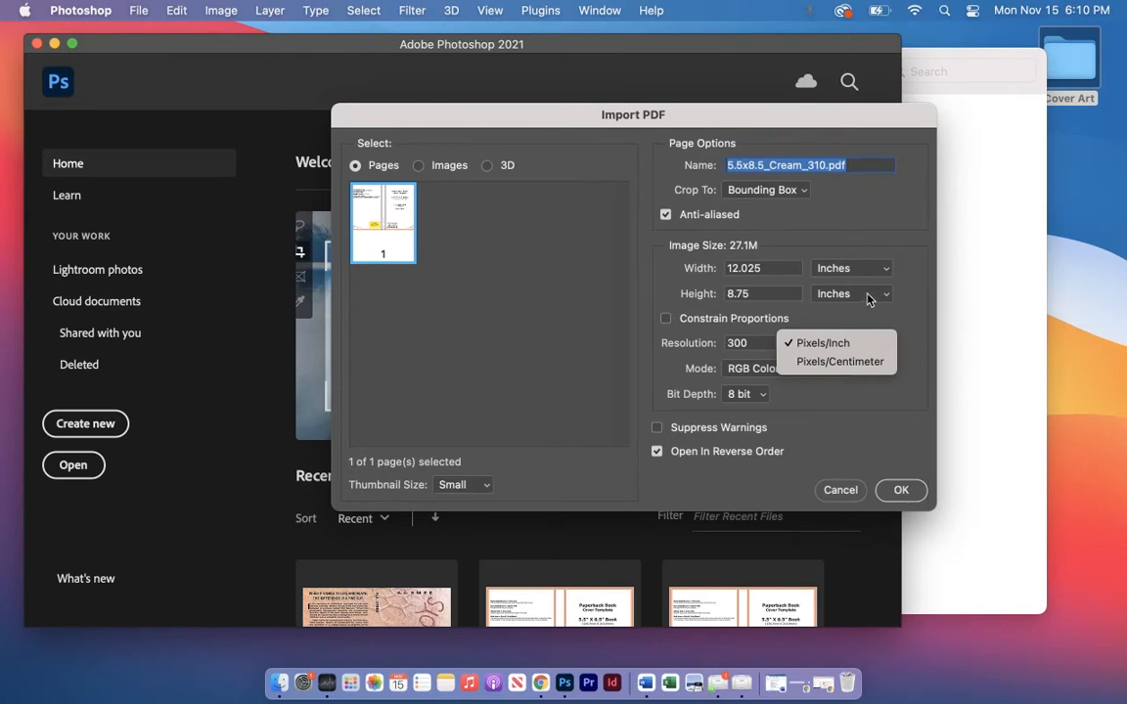
pyautogui.click(902, 492)
pyautogui.click(471, 481)
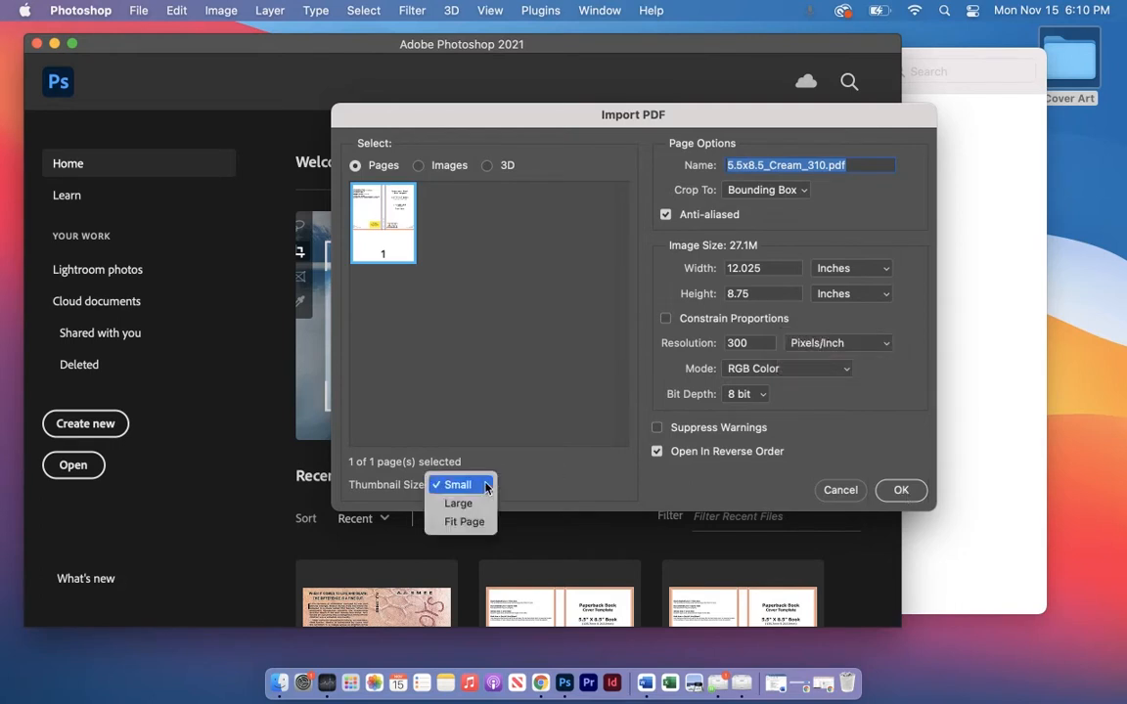
pyautogui.click(464, 522)
pyautogui.click(901, 491)
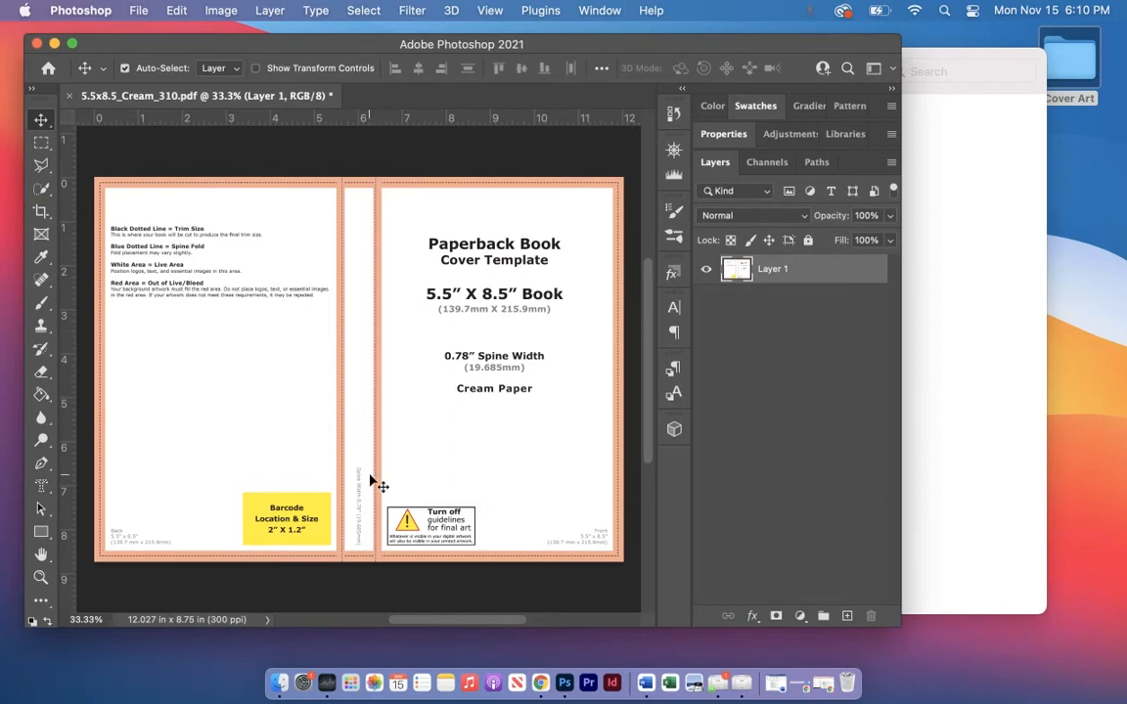
# Examine the cover template's spine width note, barcode area and bleed borders up close and as a whole
pyautogui.scroll(5, 372, 484)
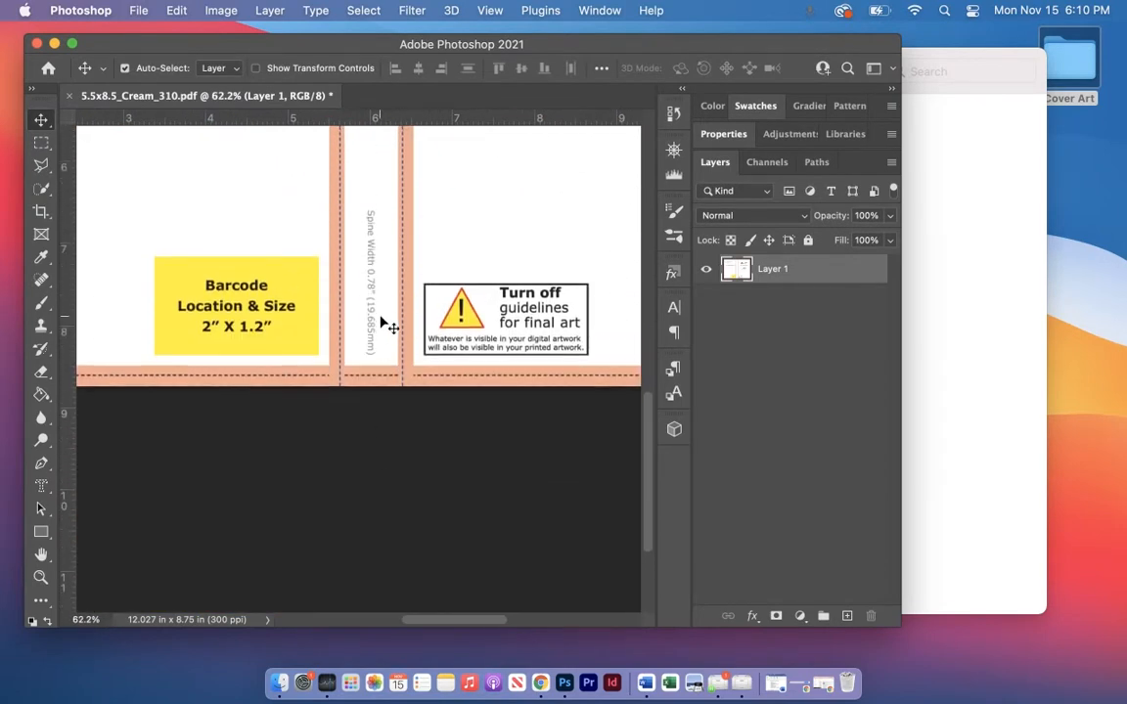
pyautogui.scroll(-4, 383, 321)
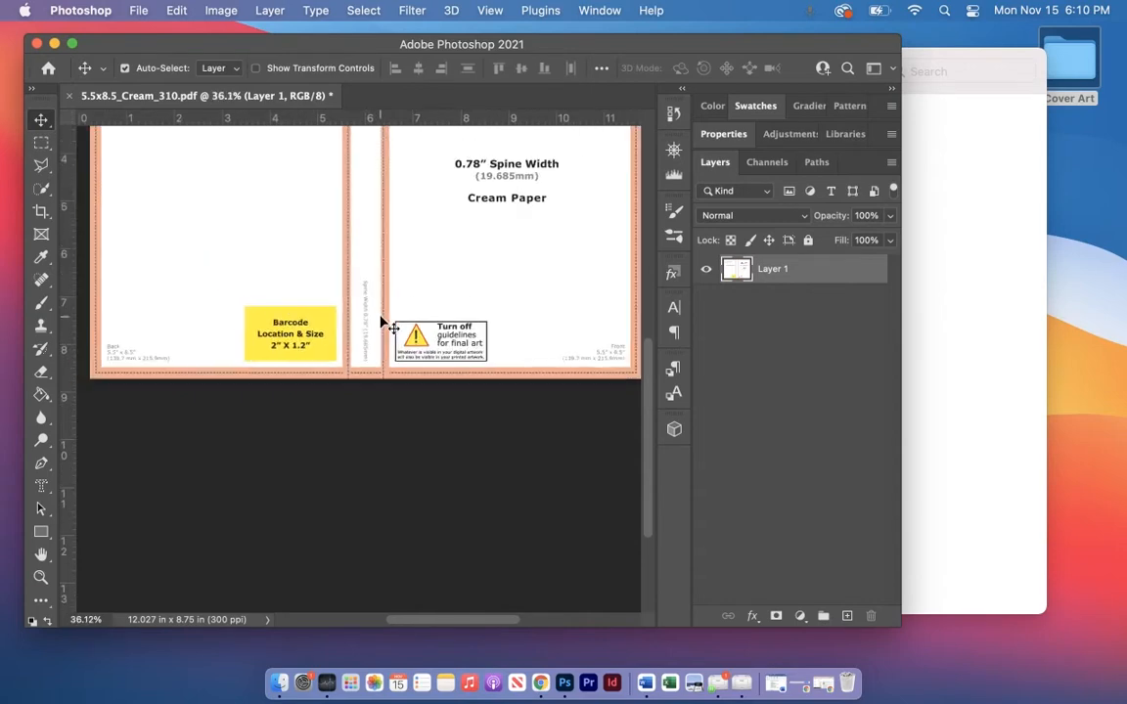
pyautogui.scroll(-2, 382, 320)
pyautogui.scroll(1, 382, 321)
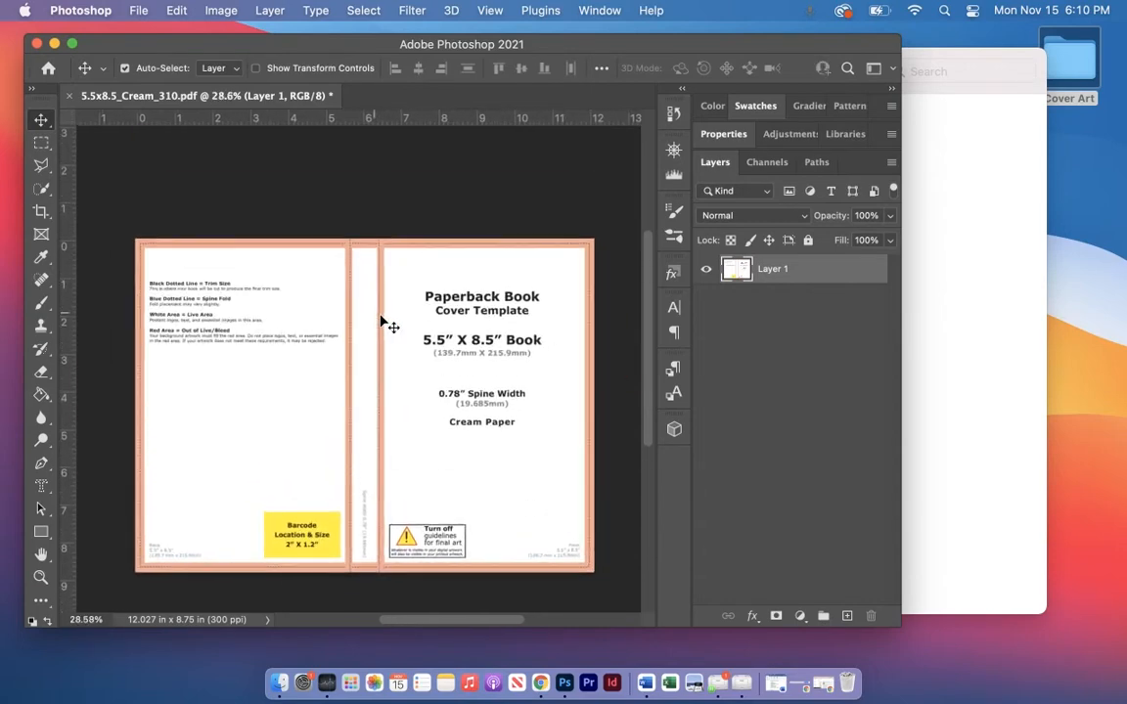
pyautogui.scroll(1, 383, 320)
pyautogui.scroll(-1, 382, 321)
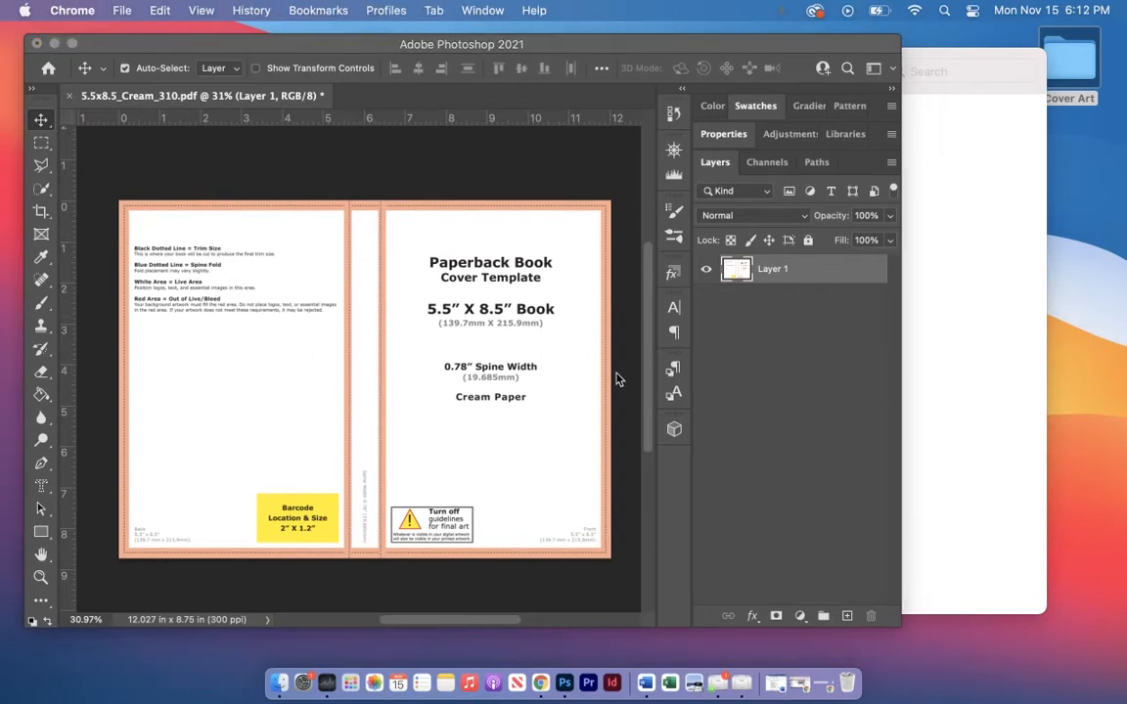
# Add a vertical guide at position 0 in to the cover template
pyautogui.click(427, 47)
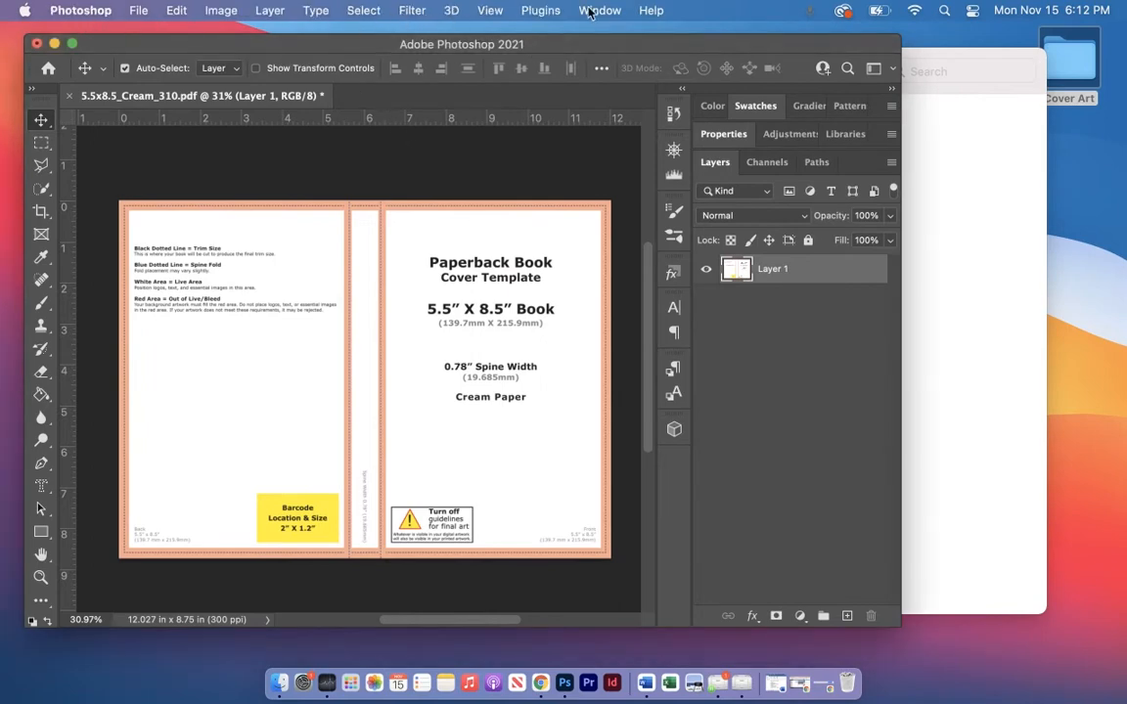
pyautogui.click(490, 11)
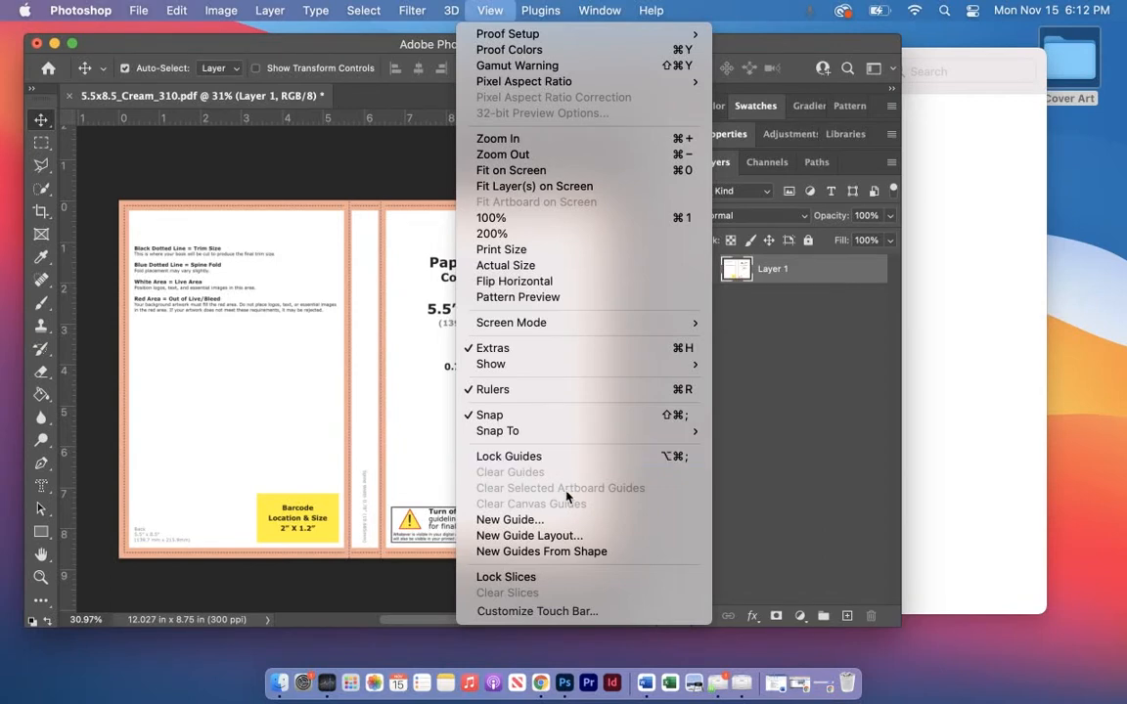
pyautogui.click(519, 525)
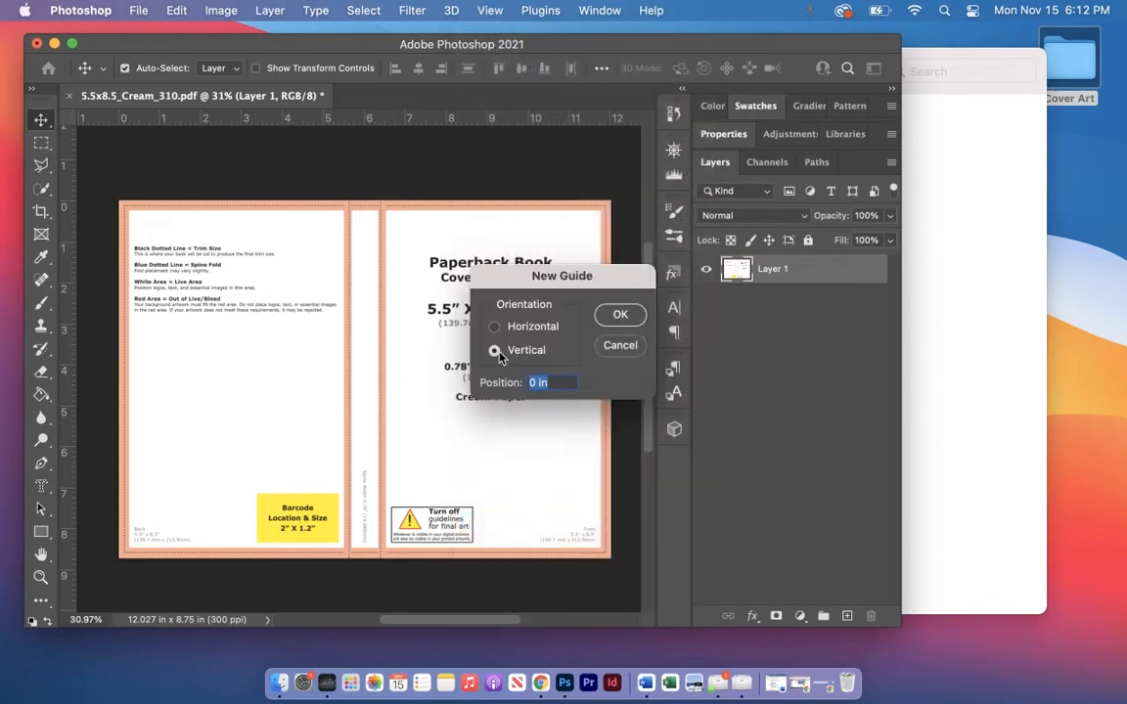
pyautogui.click(620, 314)
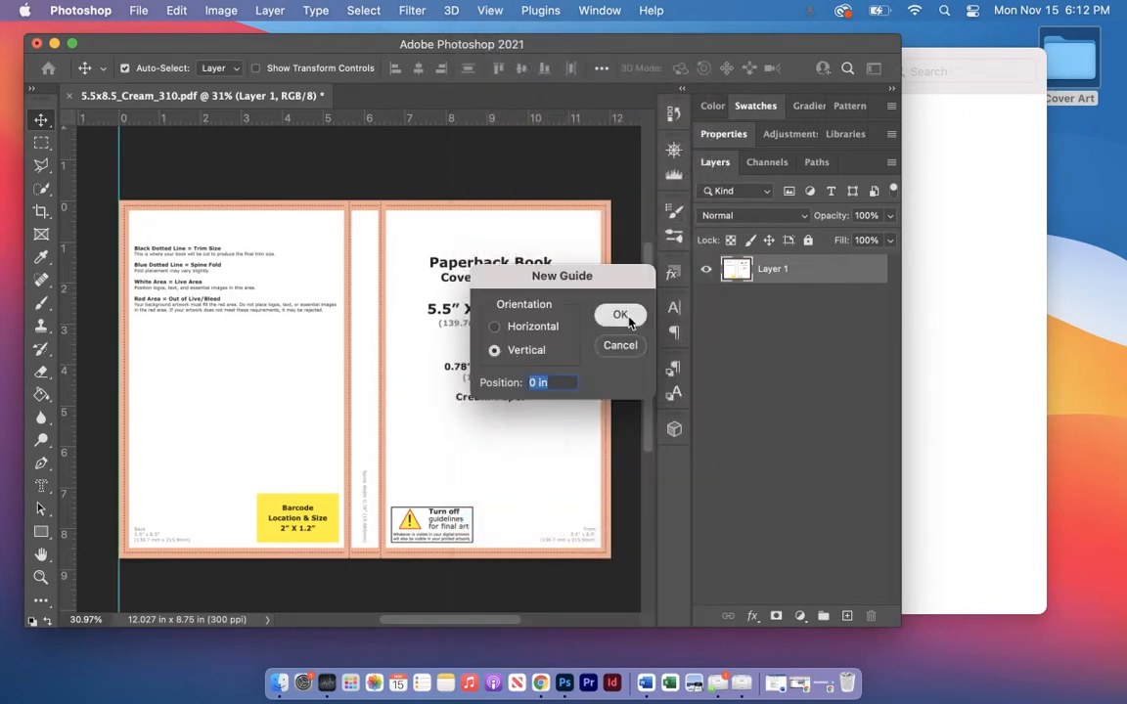
# Examine the bleed border and dotted trim line along the back cover's outer edge, up close and in context
pyautogui.scroll(5, 135, 224)
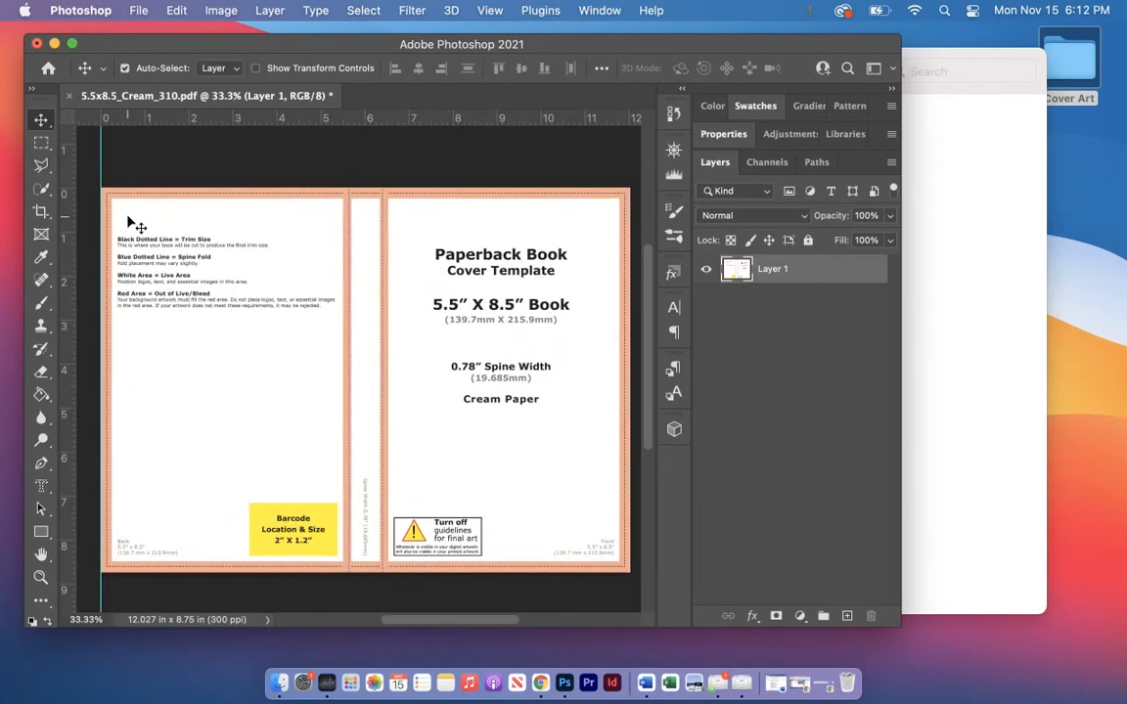
pyautogui.scroll(2, 133, 223)
pyautogui.scroll(3, 205, 295)
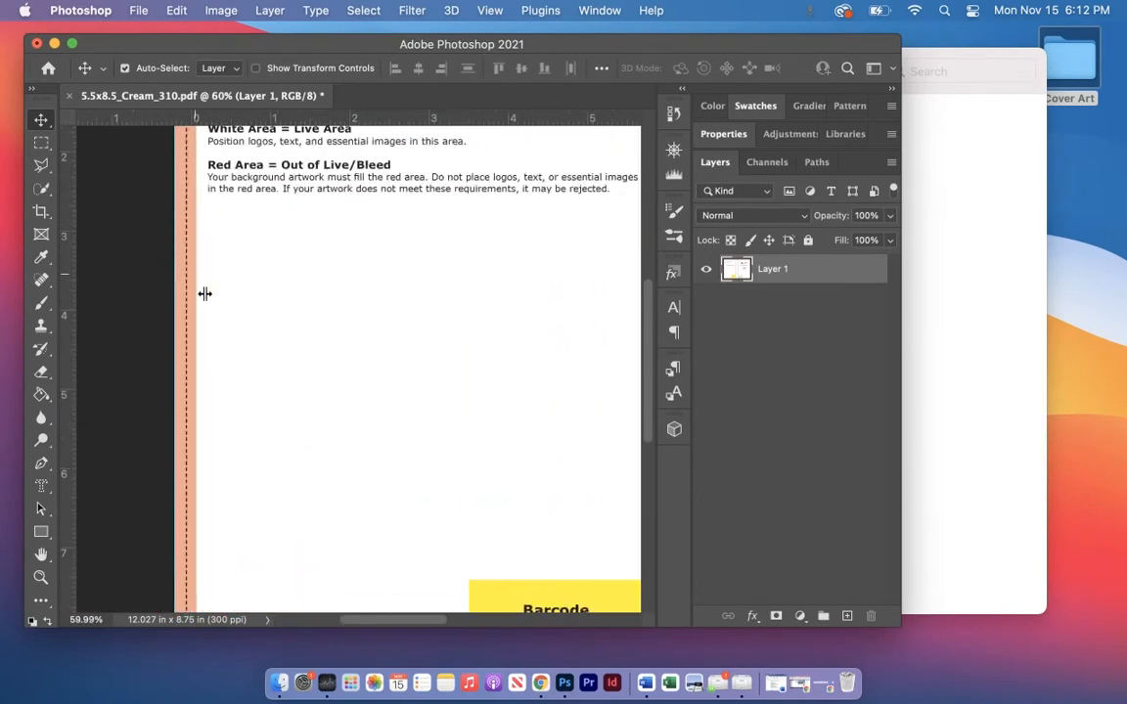
pyautogui.hscroll(-4, 205, 295)
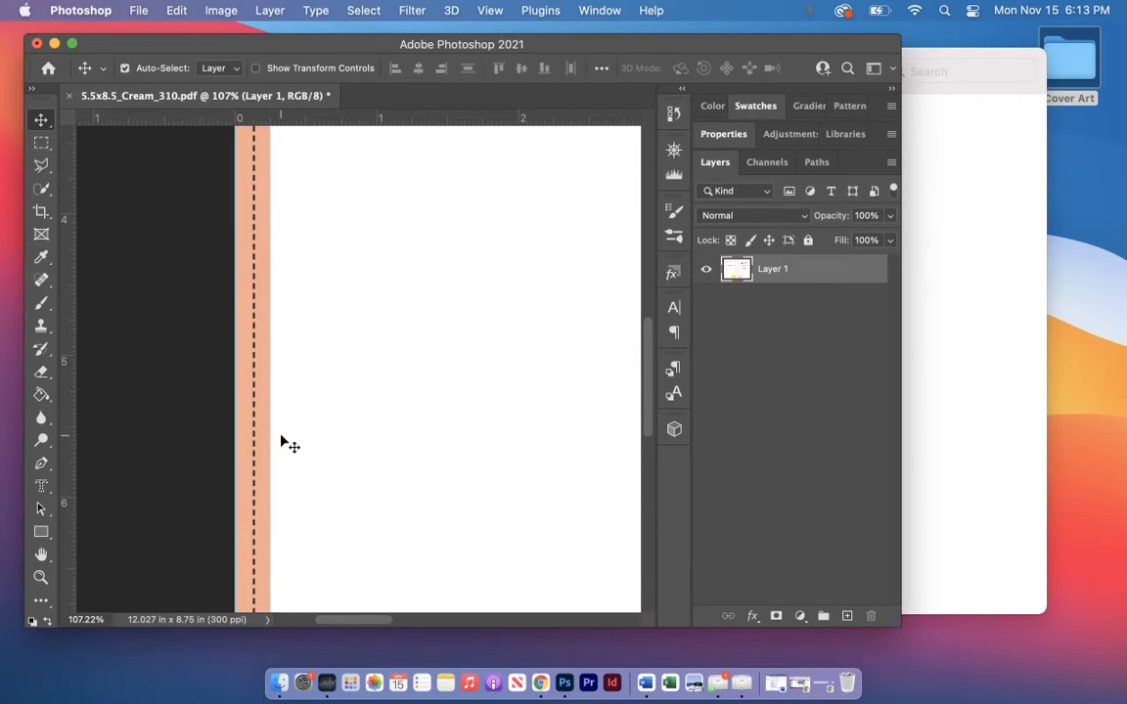
pyautogui.scroll(-2, 280, 442)
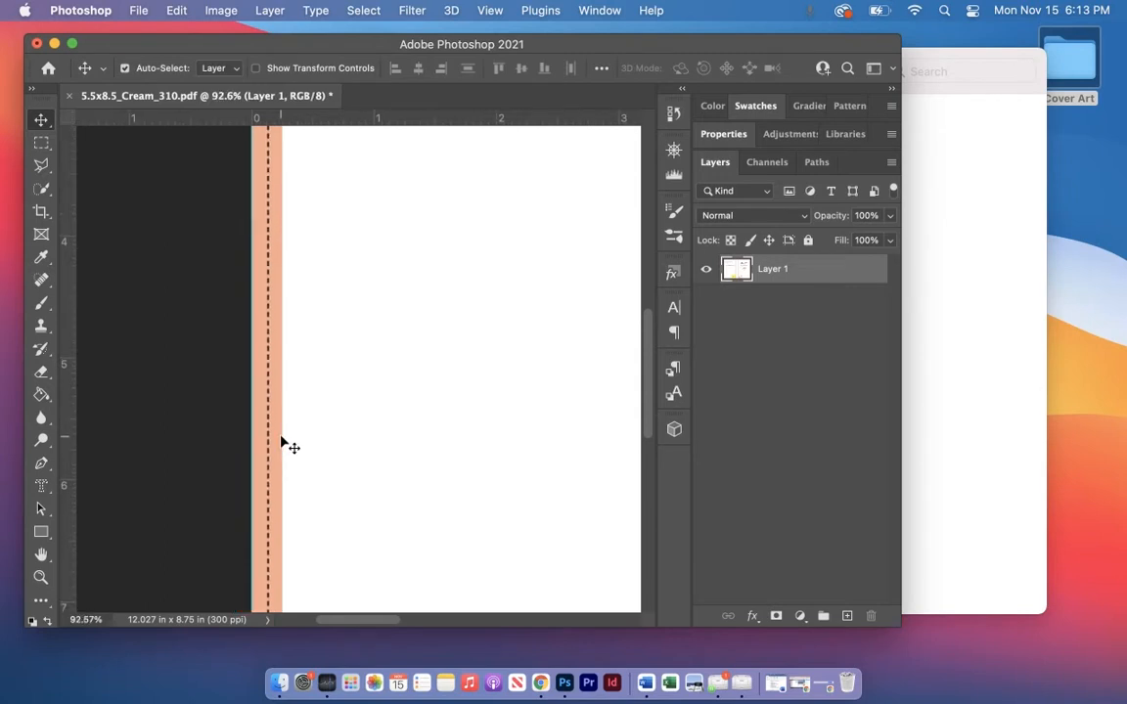
pyautogui.scroll(-5, 282, 443)
pyautogui.scroll(-2, 282, 443)
pyautogui.hscroll(5, 282, 444)
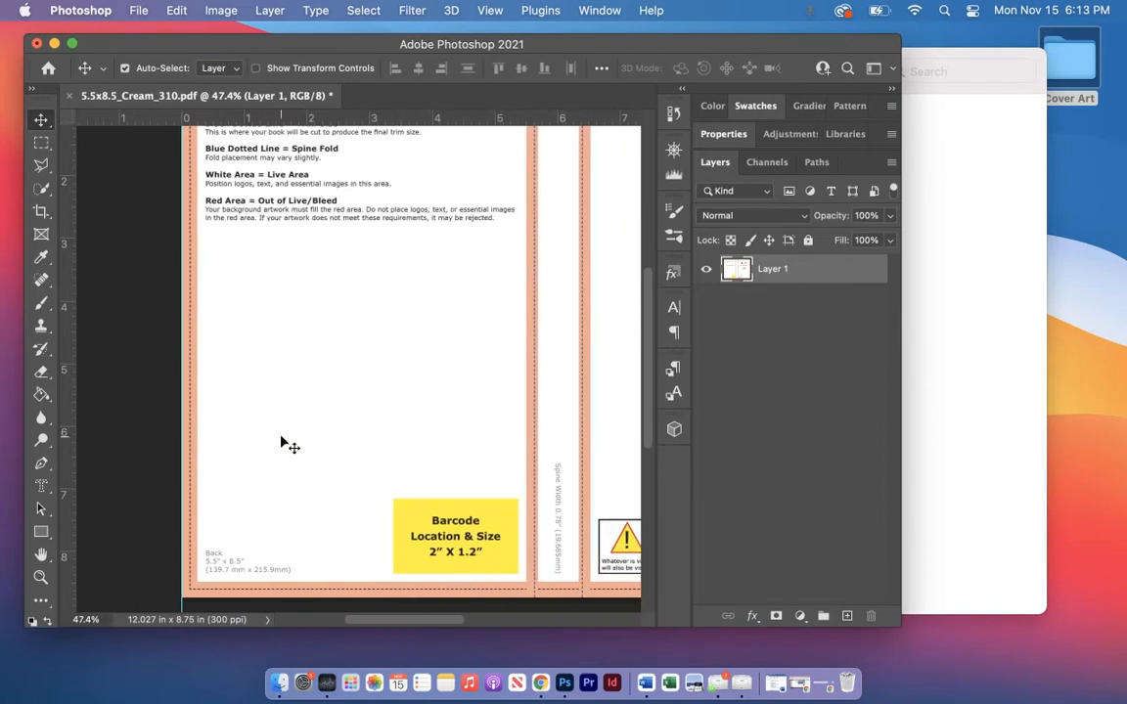
pyautogui.scroll(2, 318, 371)
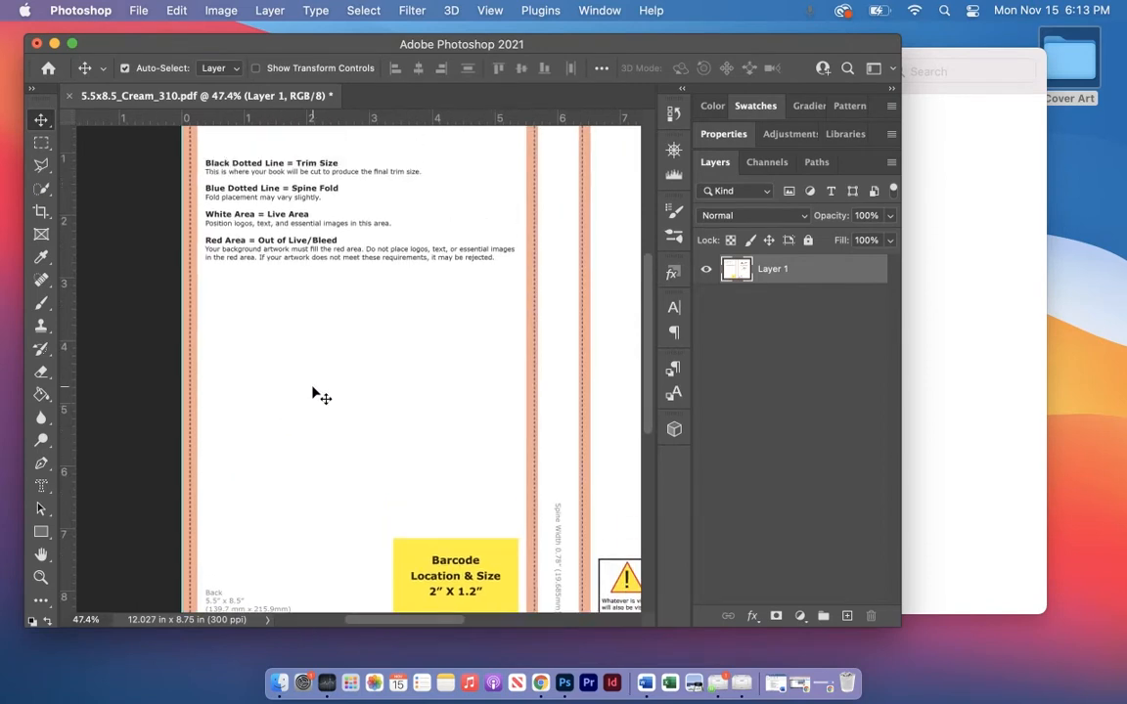
pyautogui.scroll(-2, 314, 393)
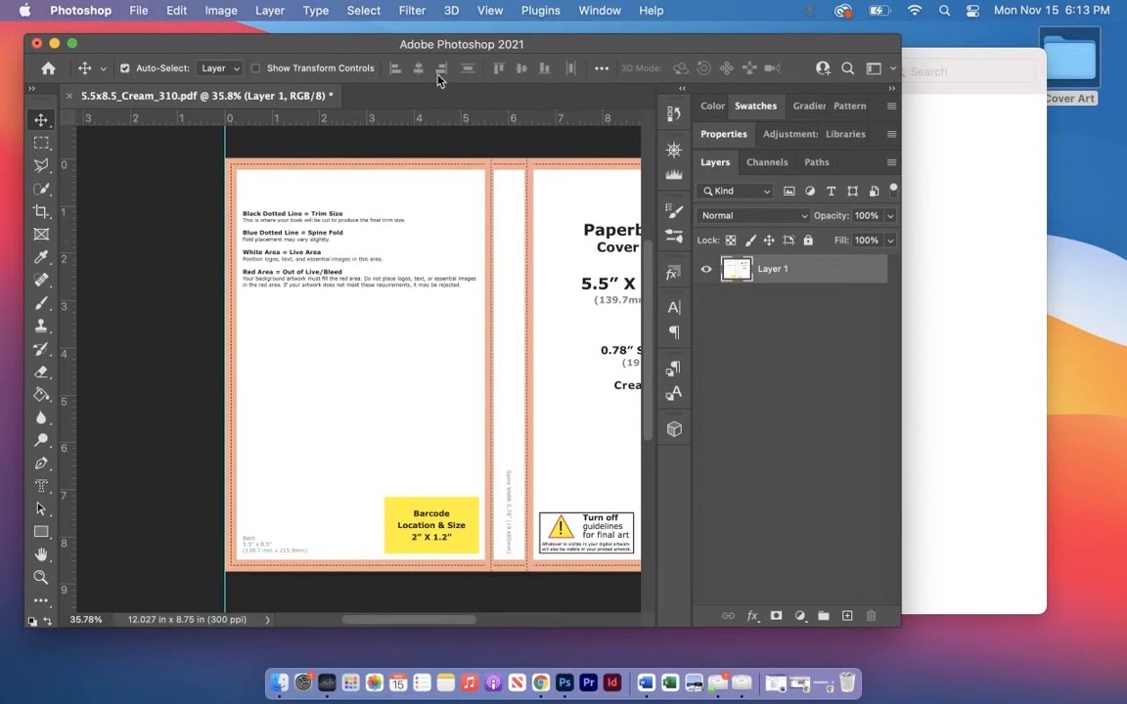
# Add another vertical guide and move it onto the dotted trim line at the back cover's outer edge
pyautogui.click(490, 10)
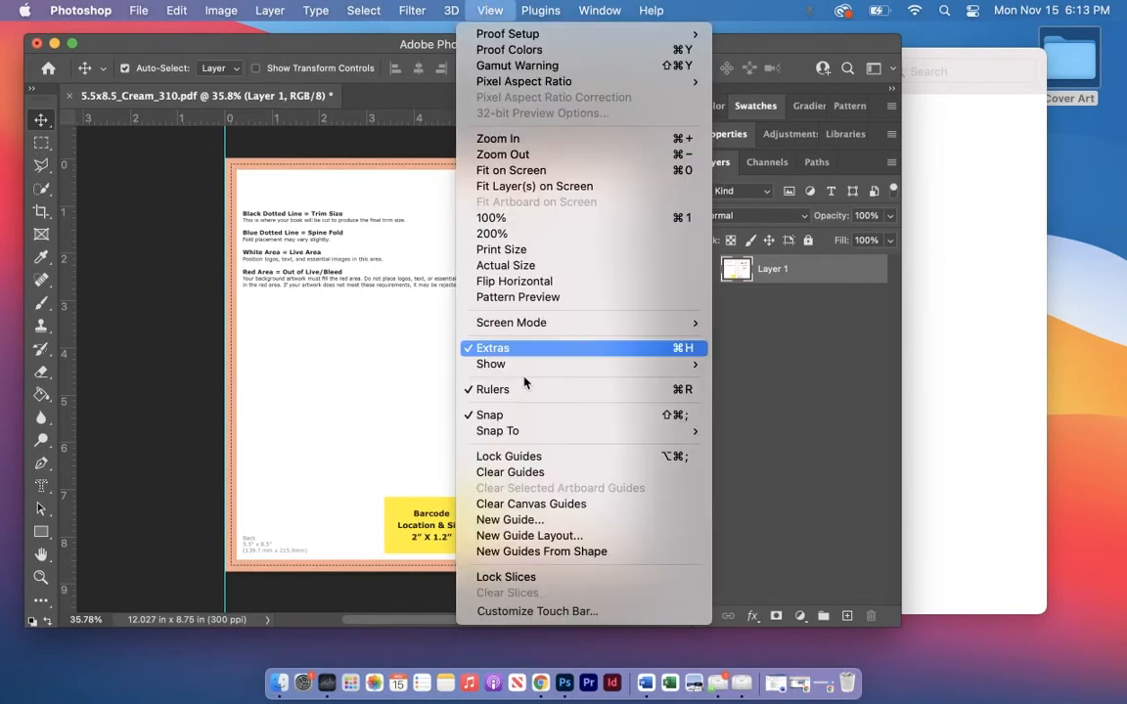
pyautogui.click(495, 520)
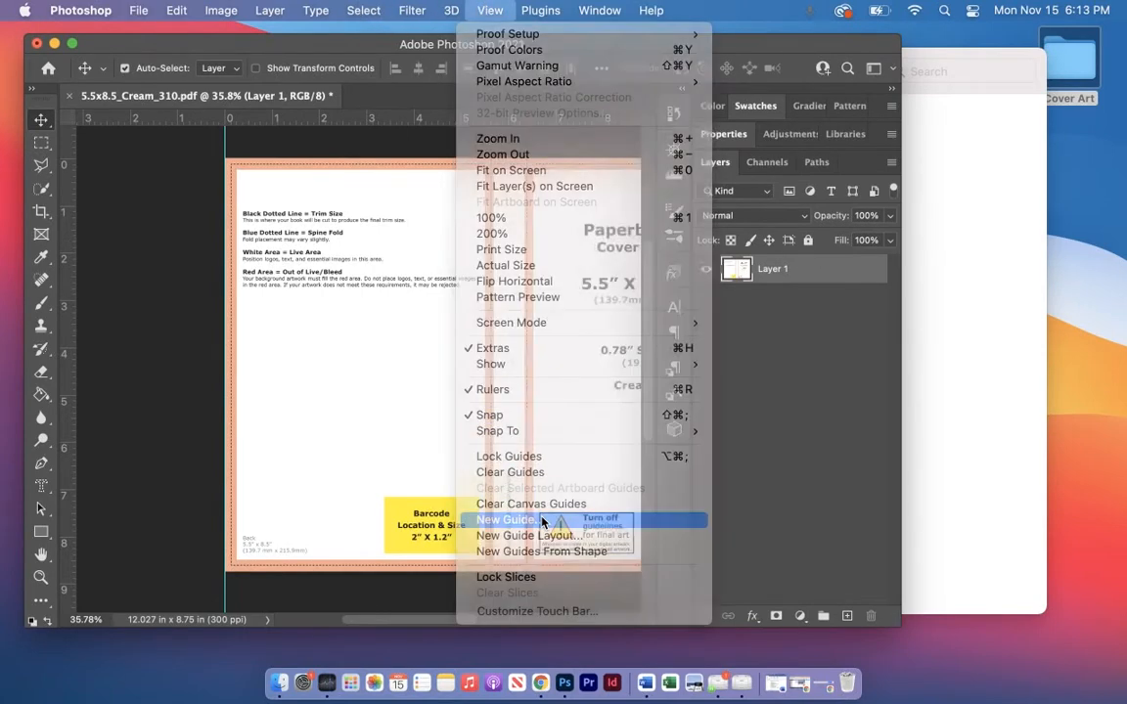
pyautogui.click(621, 314)
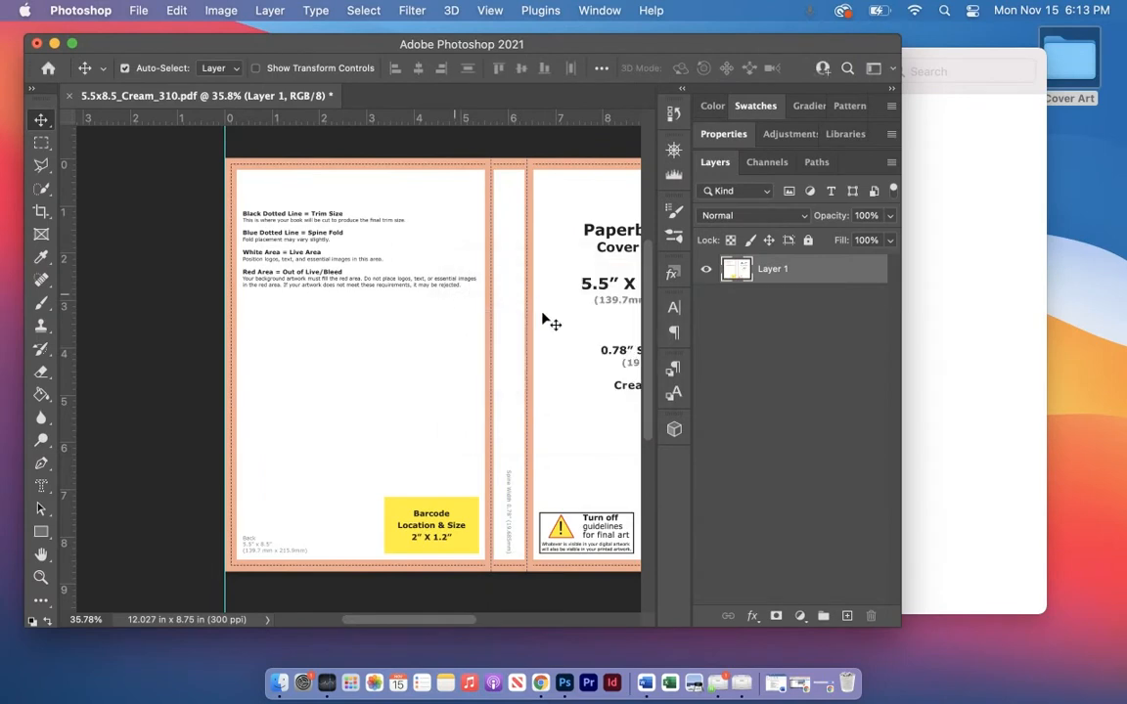
pyautogui.moveTo(225, 541); pyautogui.dragTo(234, 541)
pyautogui.scroll(3, 219, 523)
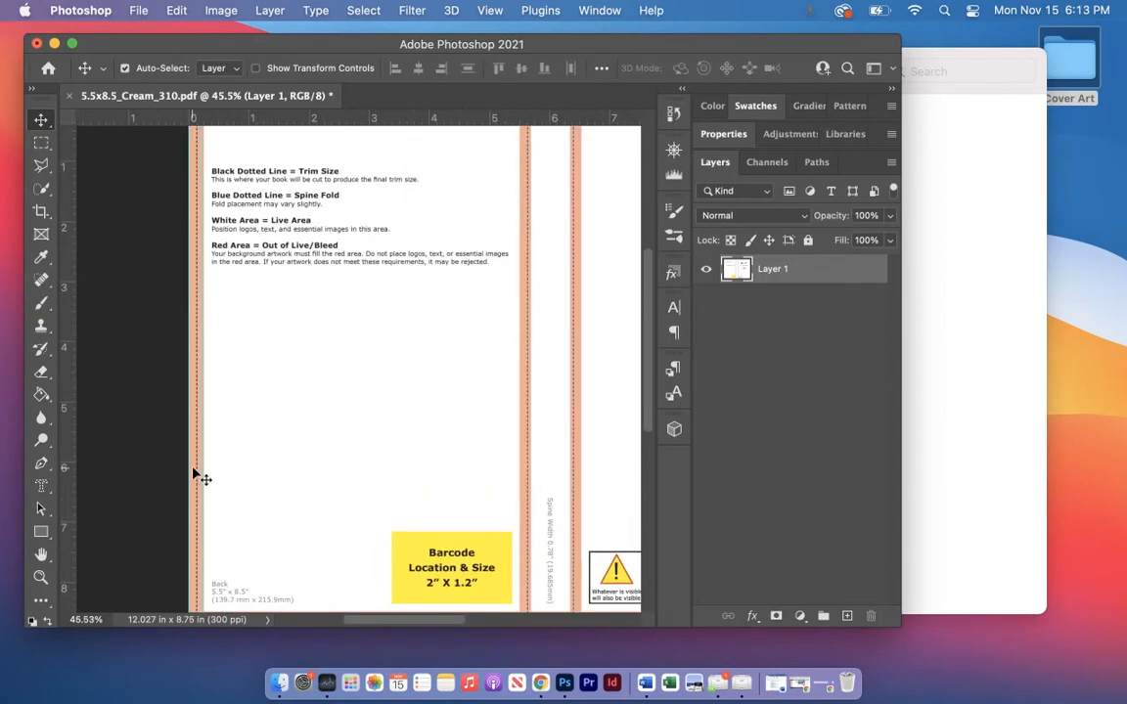
pyautogui.scroll(2, 195, 478)
pyautogui.moveTo(126, 432); pyautogui.dragTo(122, 431)
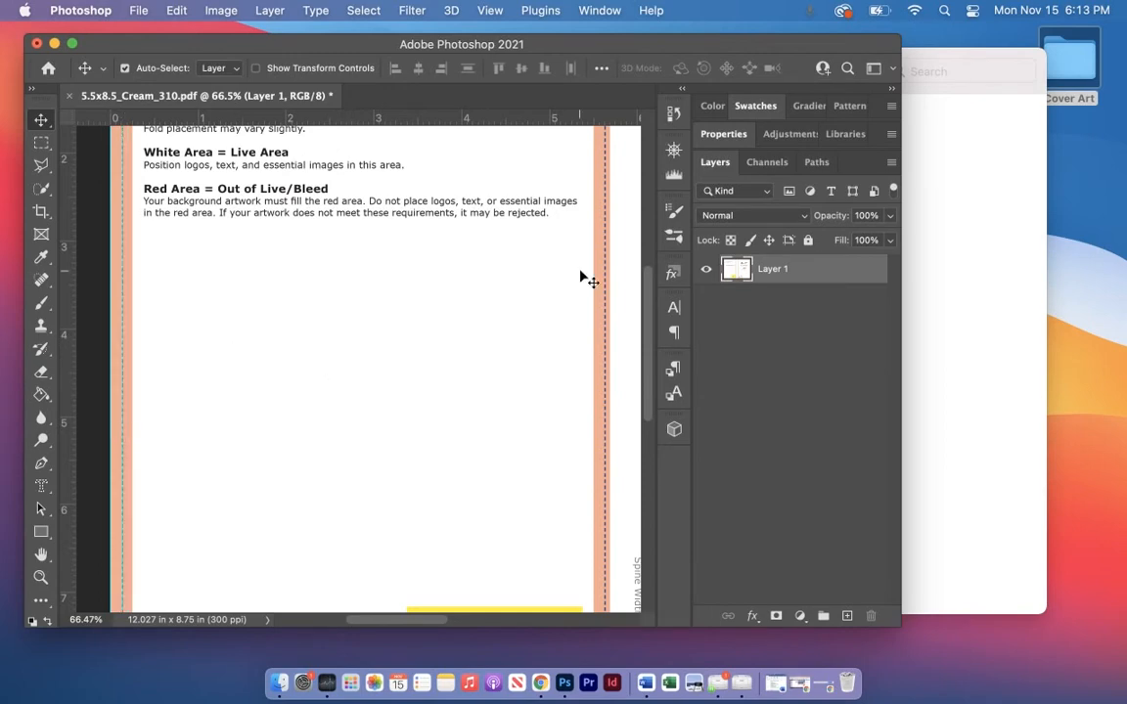
# Add a horizontal guide along the top edge of the cover template
pyautogui.click(490, 10)
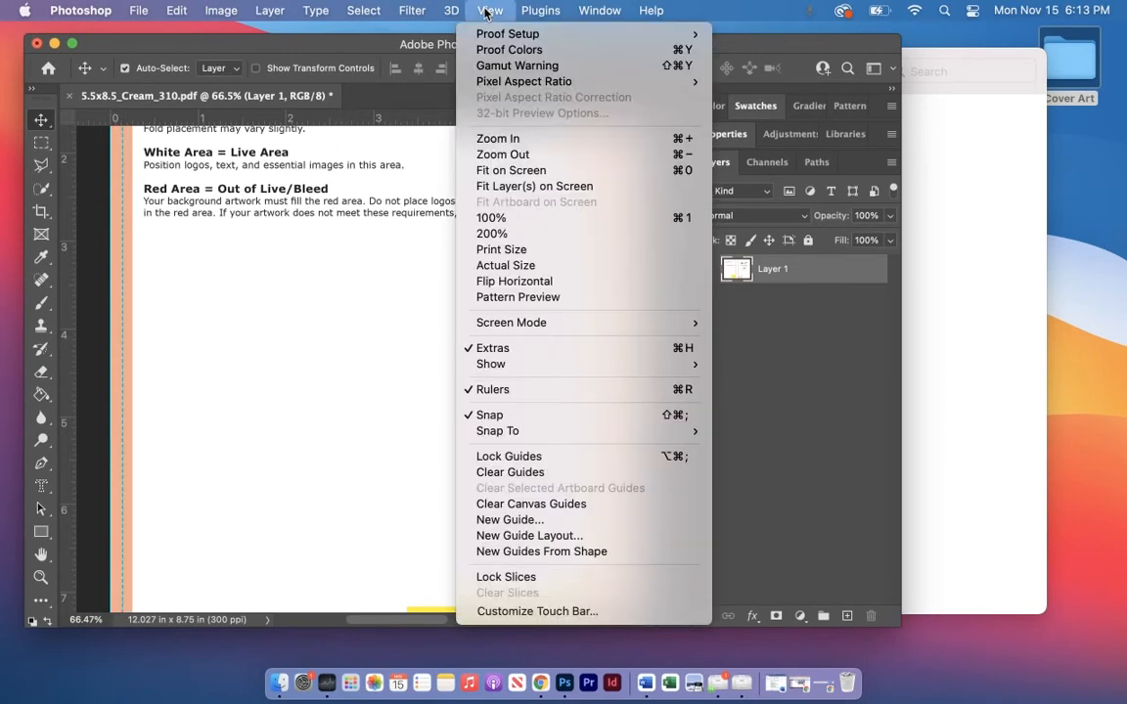
pyautogui.click(538, 521)
pyautogui.click(495, 326)
pyautogui.click(619, 314)
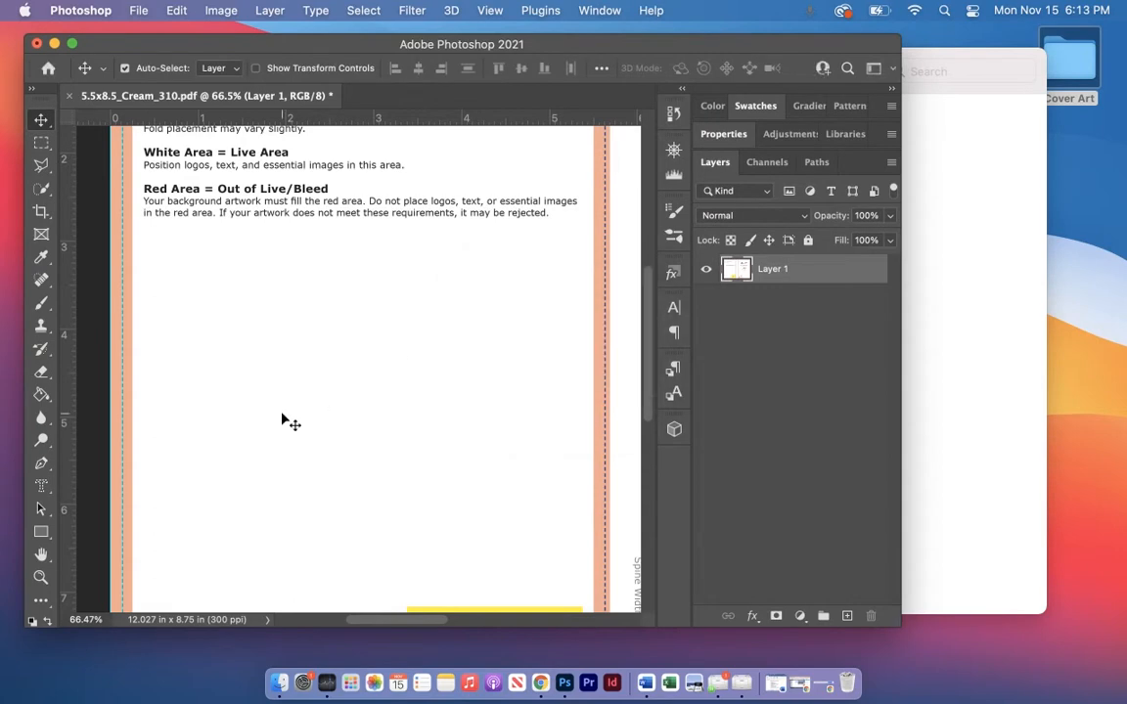
pyautogui.scroll(10, 284, 418)
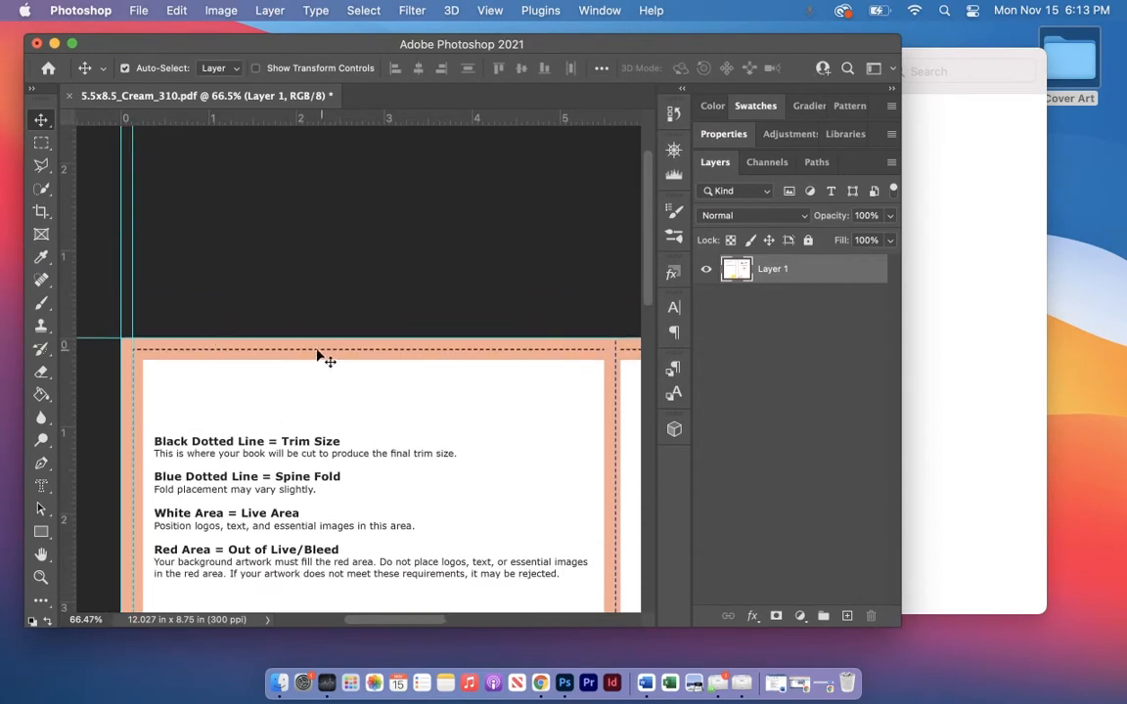
pyautogui.scroll(-3, 343, 348)
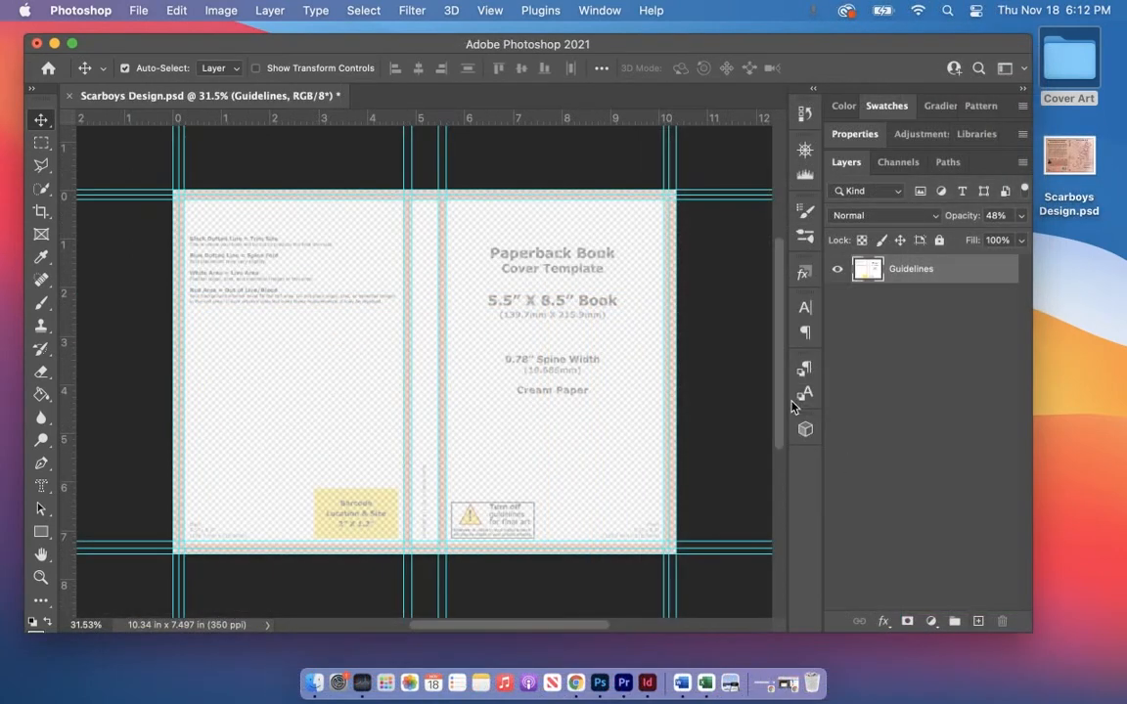
# Hide the Guidelines layer in Scarboys Design.psd and inspect the remaining guides around the spine and across the whole cover
pyautogui.click(705, 365)
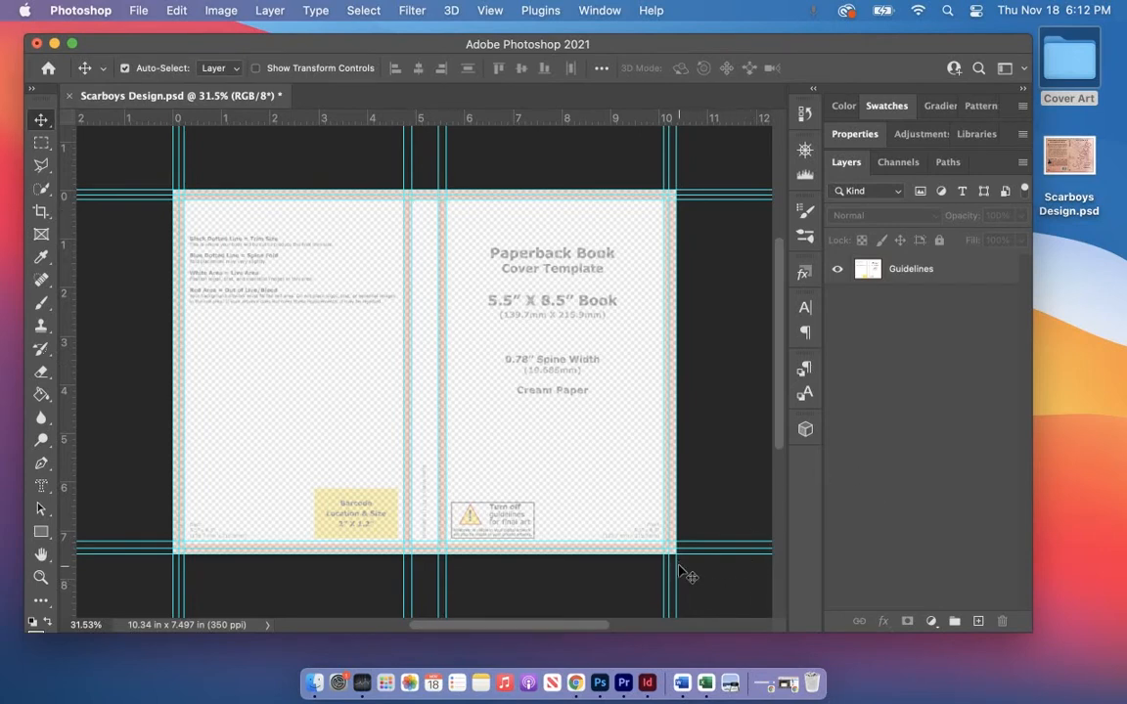
pyautogui.scroll(2, 682, 566)
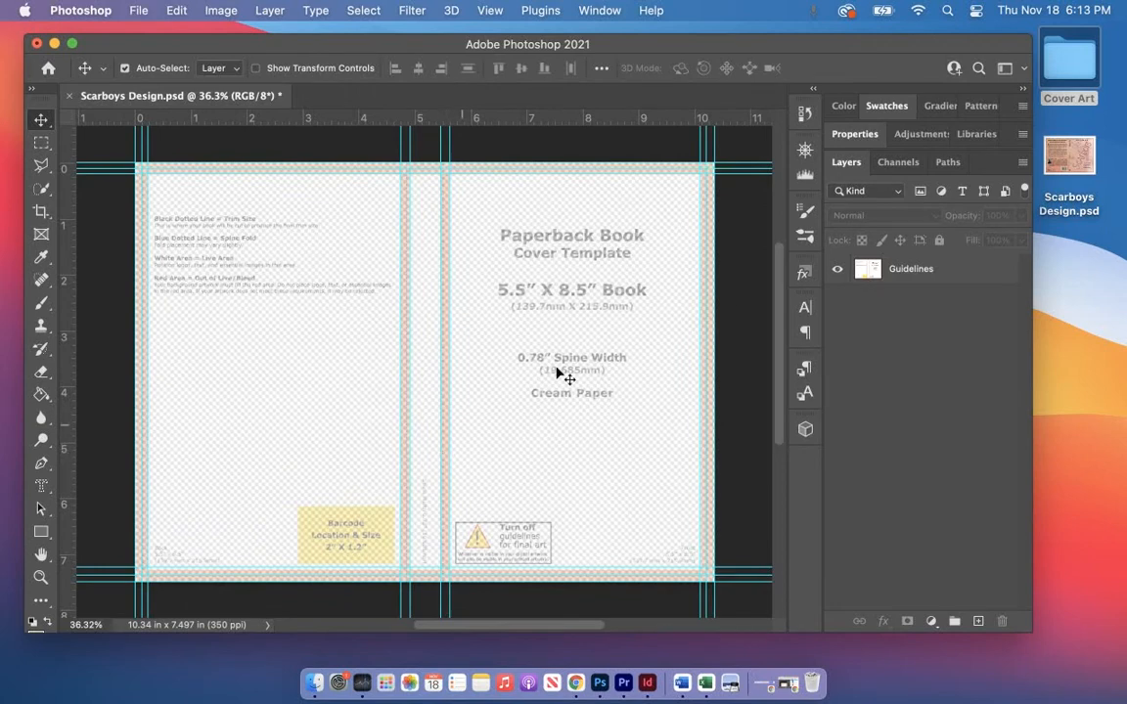
pyautogui.click(839, 270)
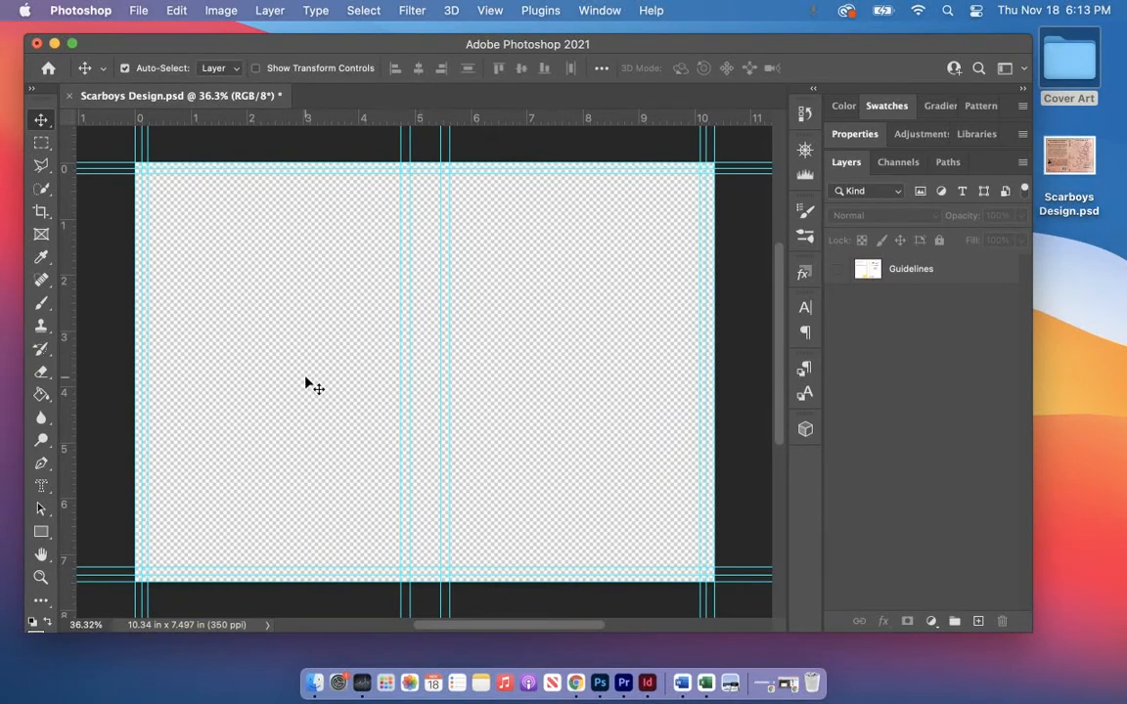
pyautogui.scroll(5, 402, 398)
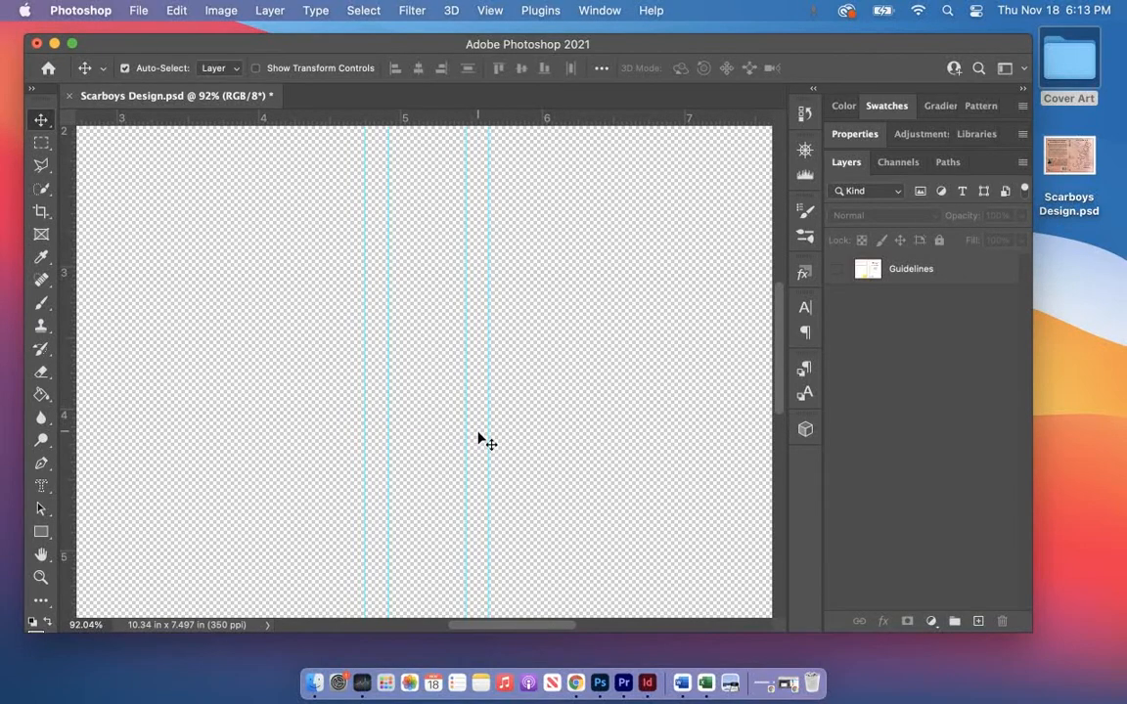
pyautogui.scroll(-3, 485, 467)
pyautogui.scroll(-3, 479, 494)
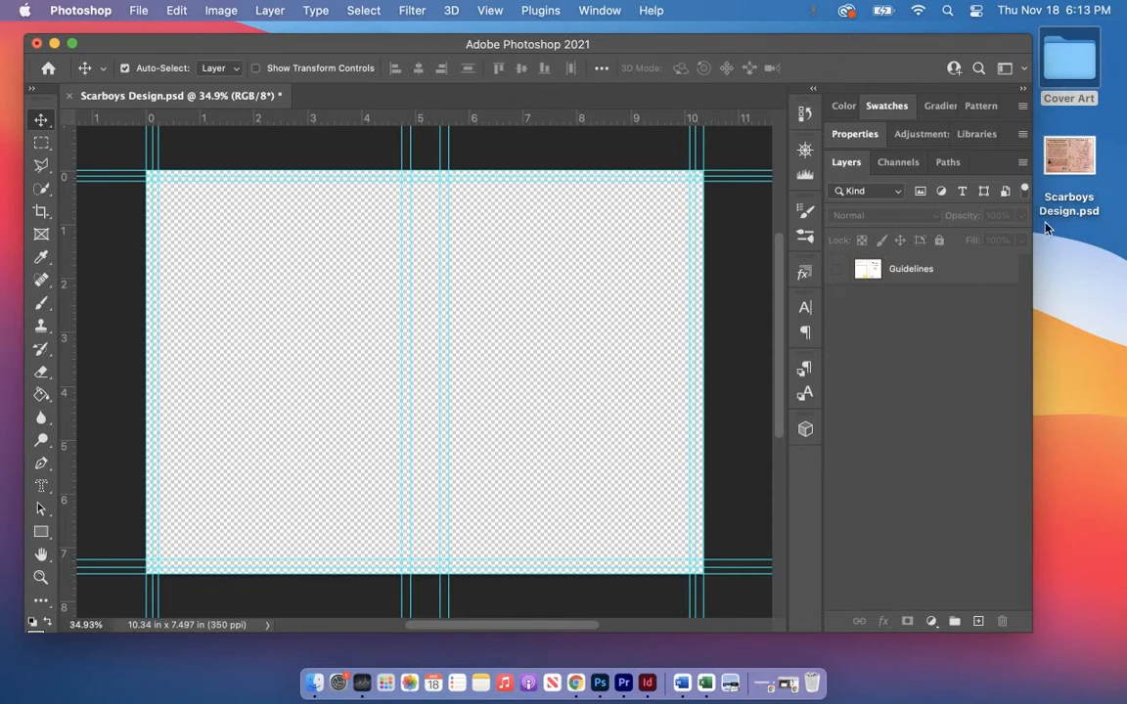
# Open Keloid_scar.jpeg from the Cover Art folder's Old Design > Sample #1 subfolder in Adobe Photoshop 2021
pyautogui.doubleClick(1070, 64)
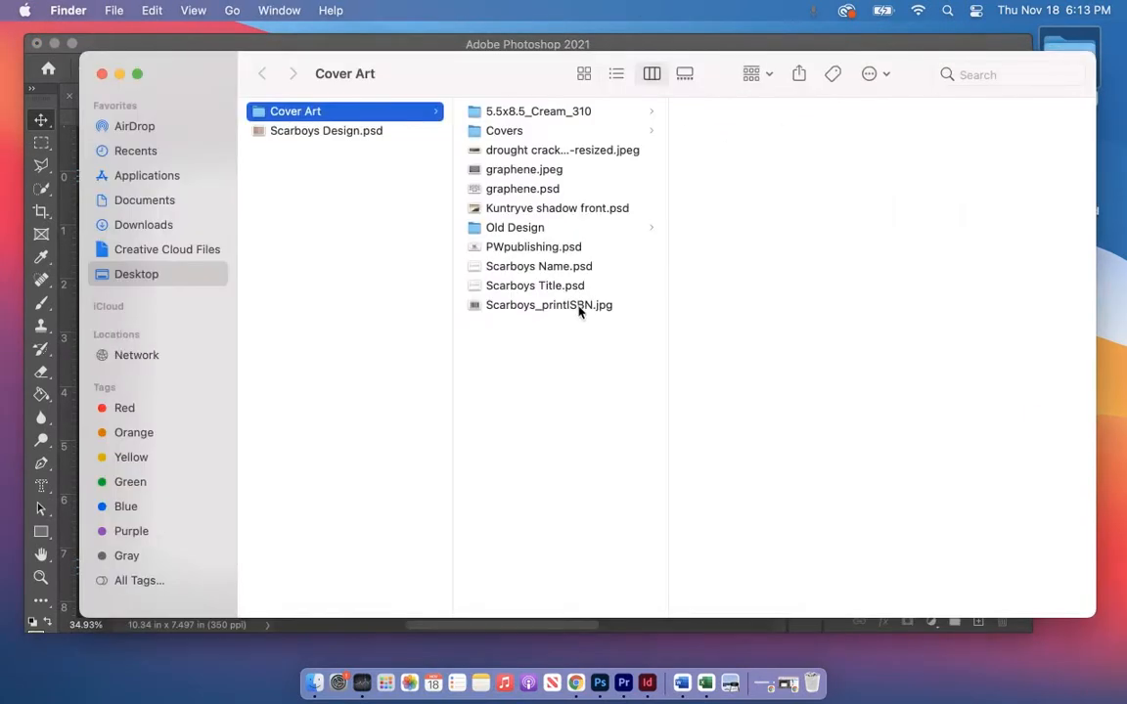
pyautogui.click(536, 227)
pyautogui.click(745, 188)
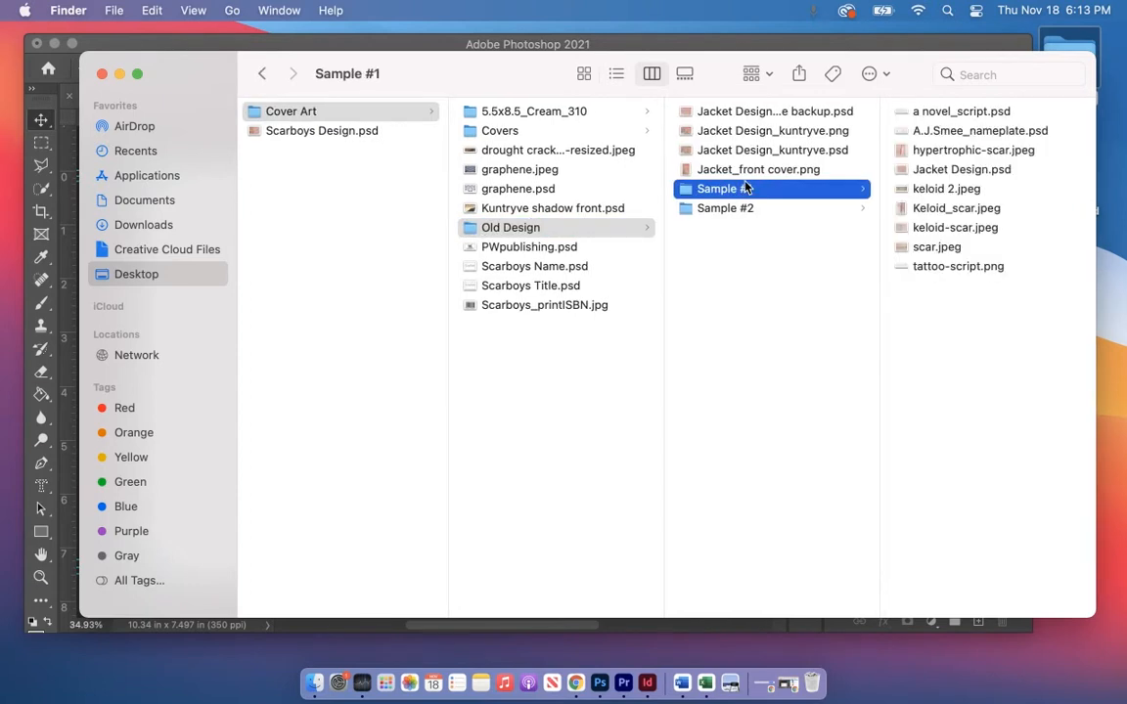
pyautogui.click(941, 191)
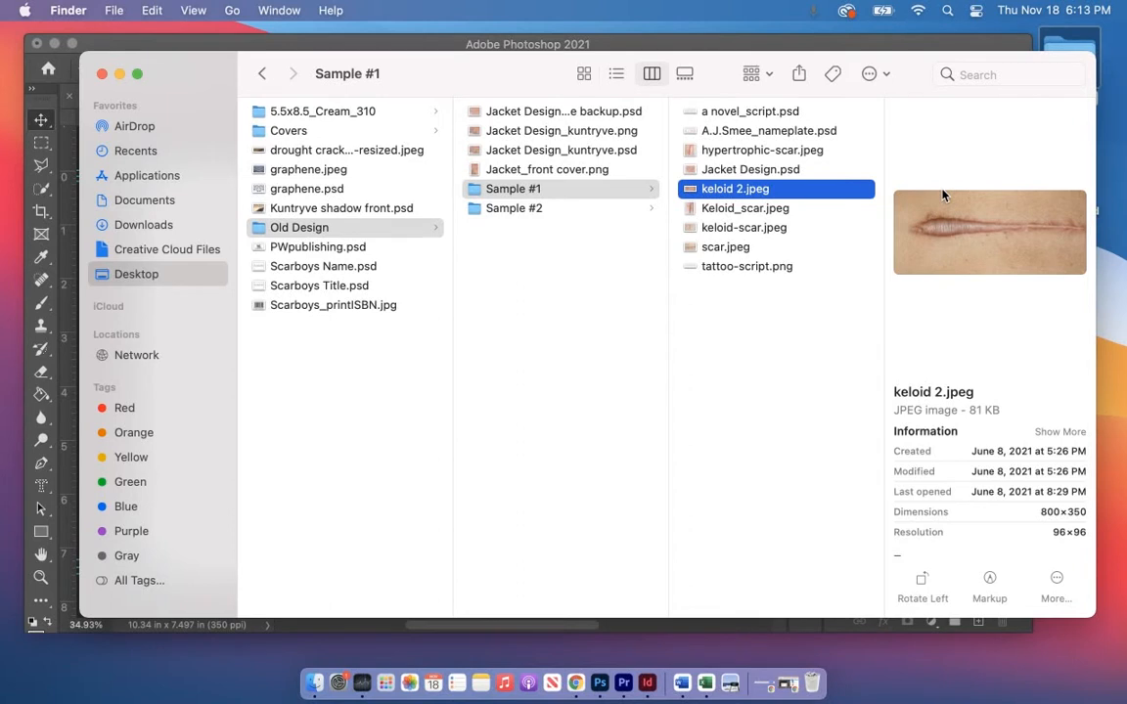
pyautogui.press('Down')
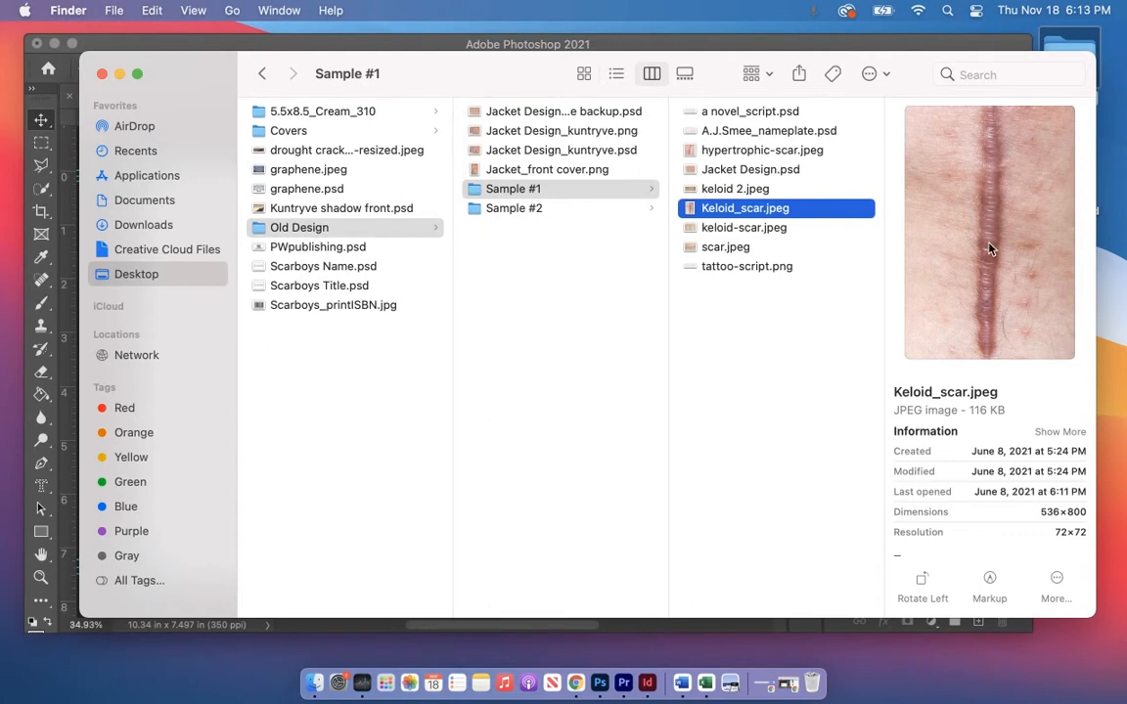
pyautogui.rightClick(690, 210)
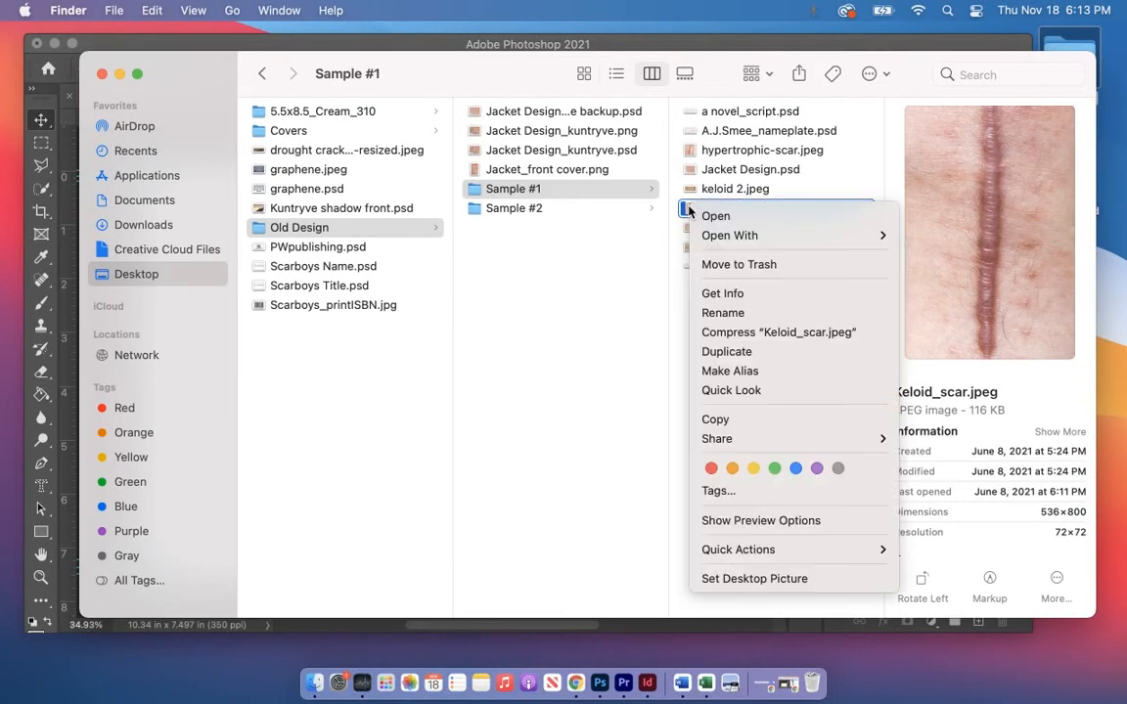
pyautogui.moveTo(785, 244)
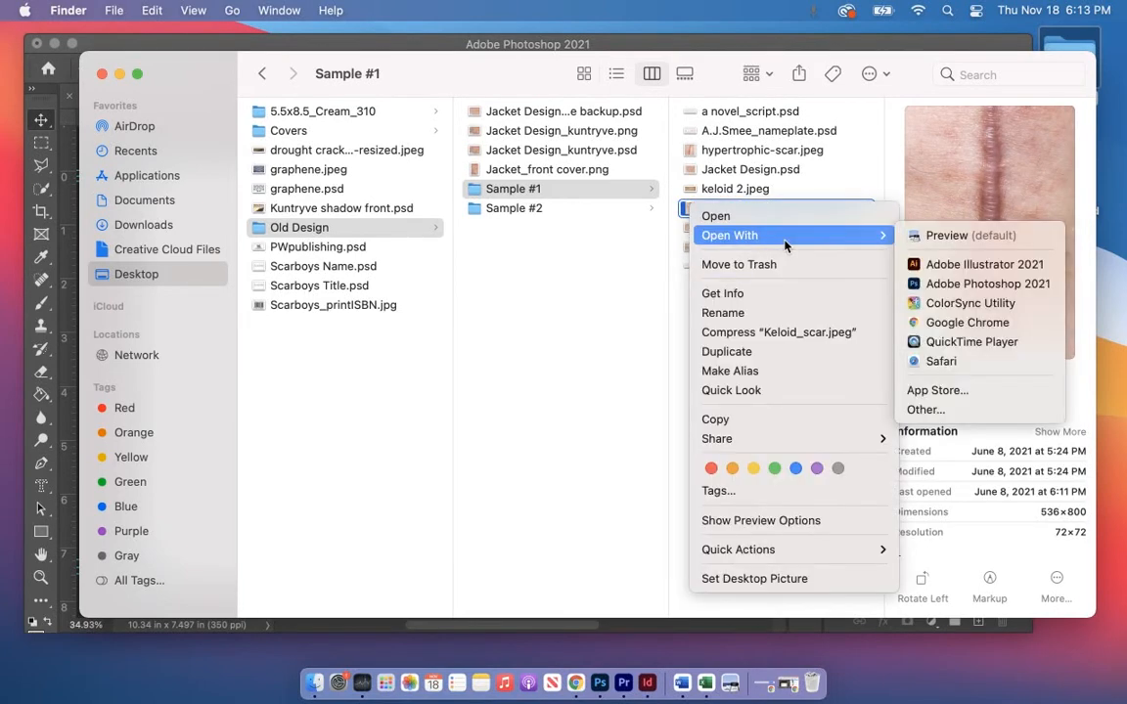
pyautogui.click(986, 284)
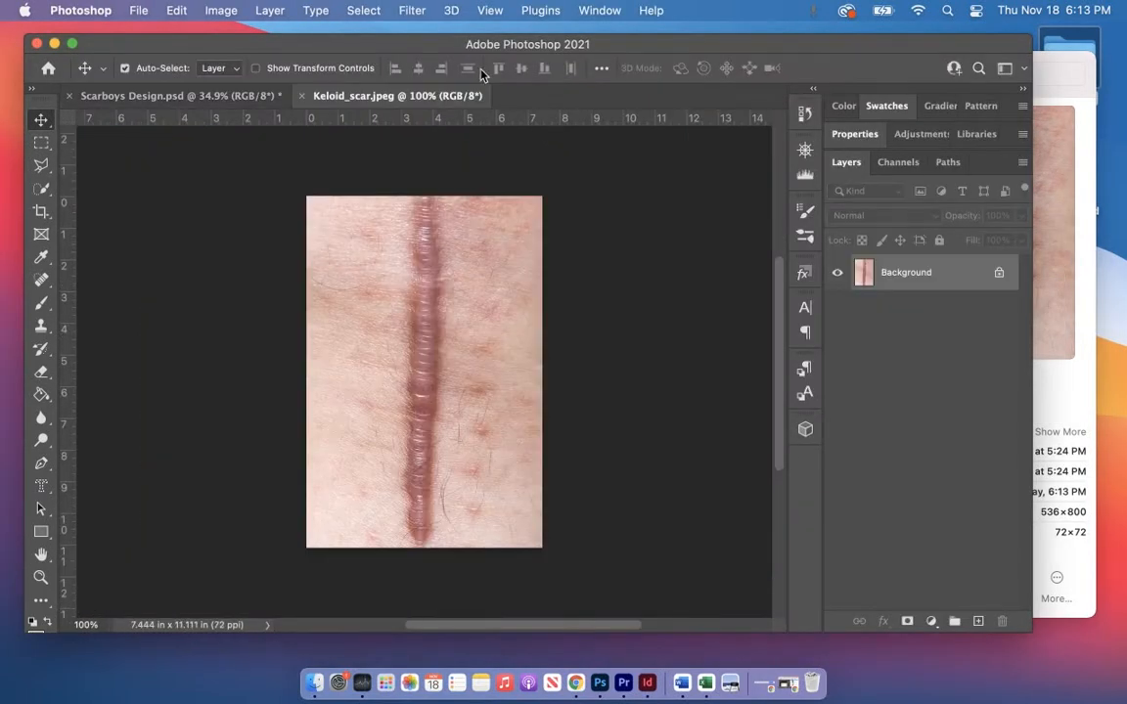
# Convert the scar photo's locked Background into a regular layer named Layer 0 with Normal mode and 100% opacity
pyautogui.rightClick(908, 283)
pyautogui.click(932, 305)
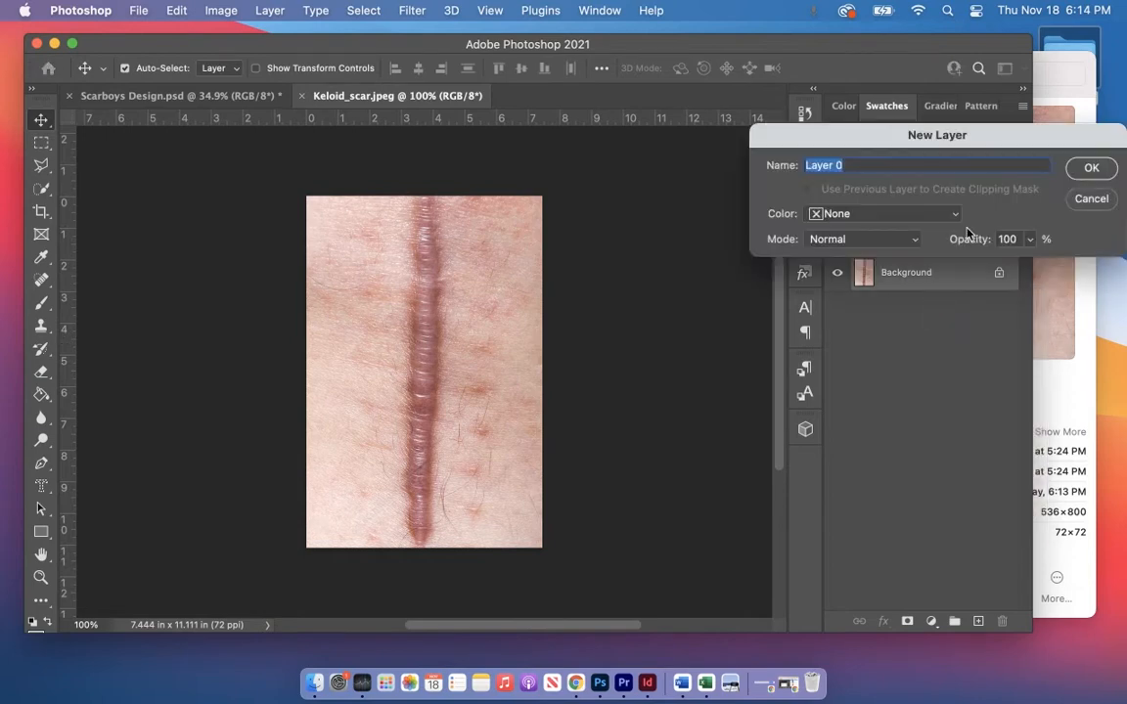
pyautogui.click(1092, 168)
# Resample the scar photo to a resolution of 300 pixels/inch, keeping its width at 7.444 and height at 11.111 inches
pyautogui.scroll(5, 417, 366)
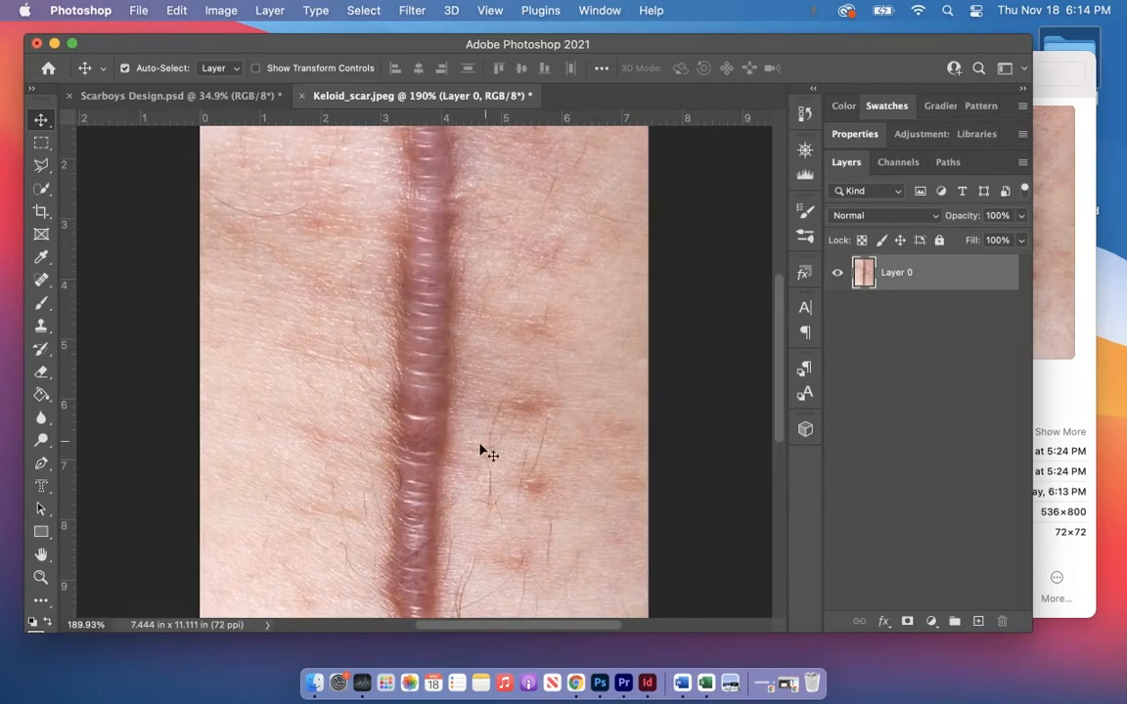
pyautogui.scroll(-5, 551, 467)
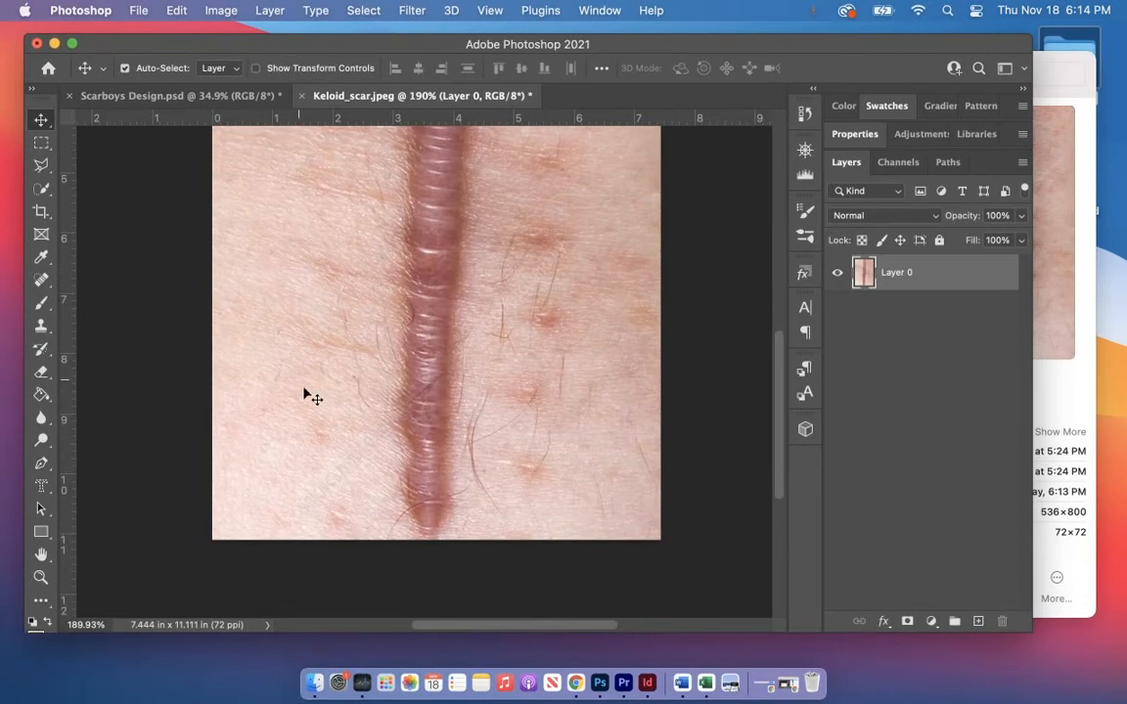
pyautogui.scroll(-2, 312, 400)
pyautogui.scroll(4, 311, 401)
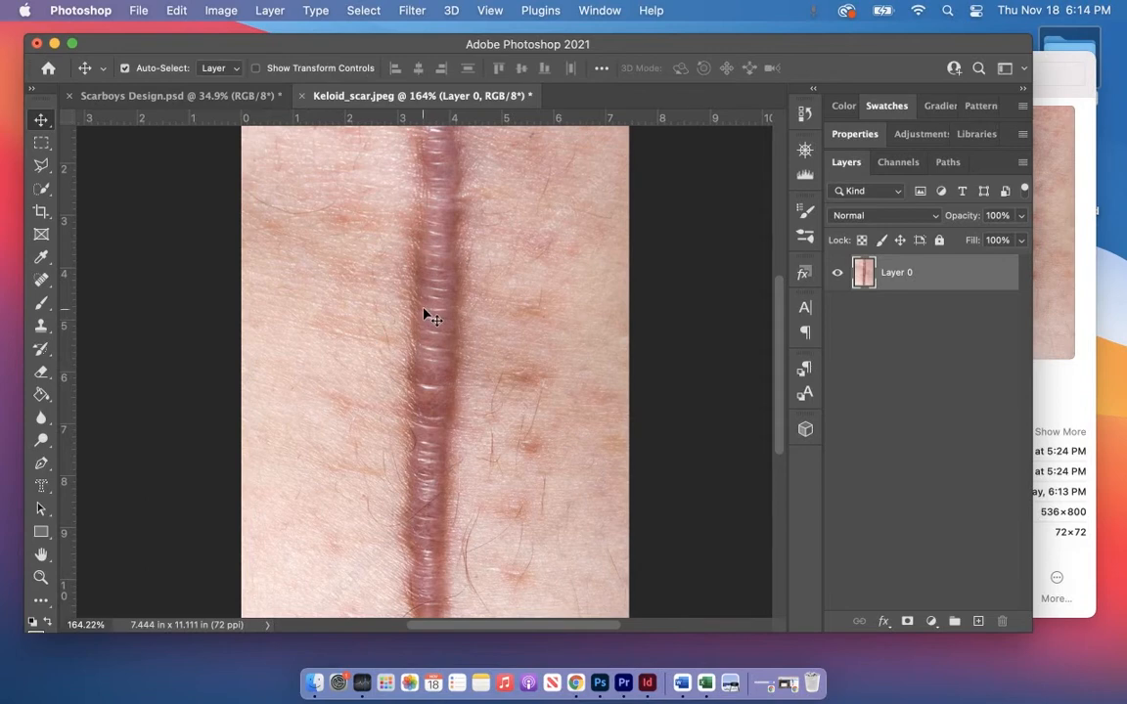
pyautogui.scroll(-2, 426, 315)
pyautogui.scroll(-2, 426, 315)
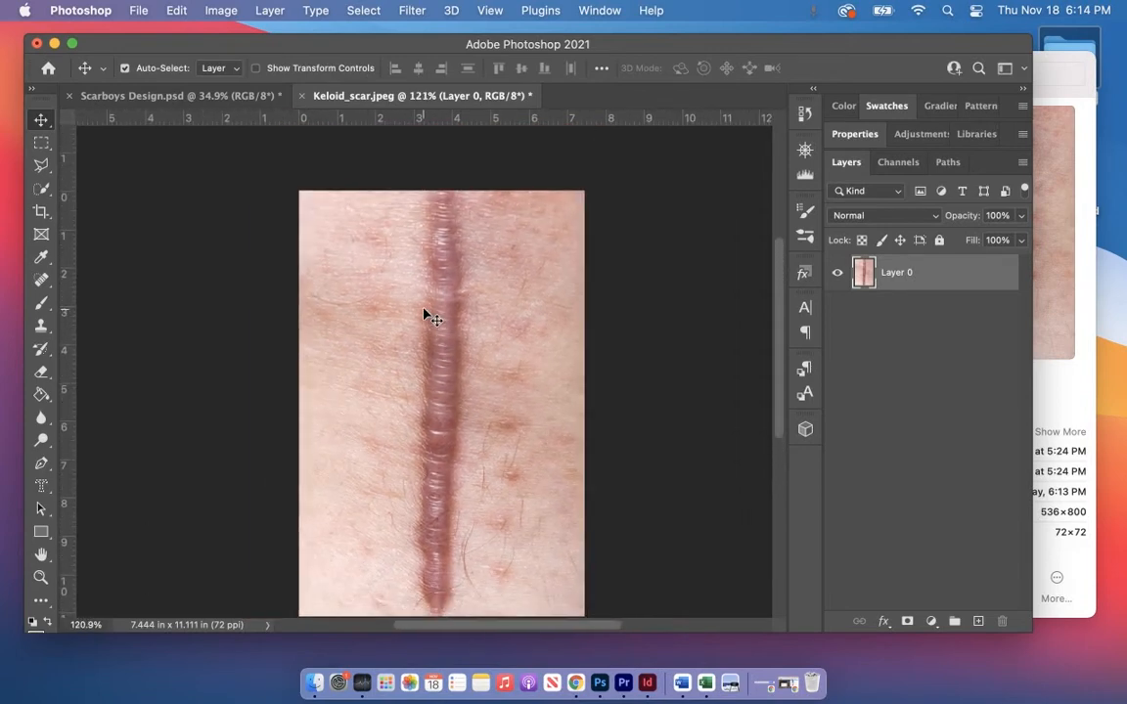
pyautogui.click(221, 11)
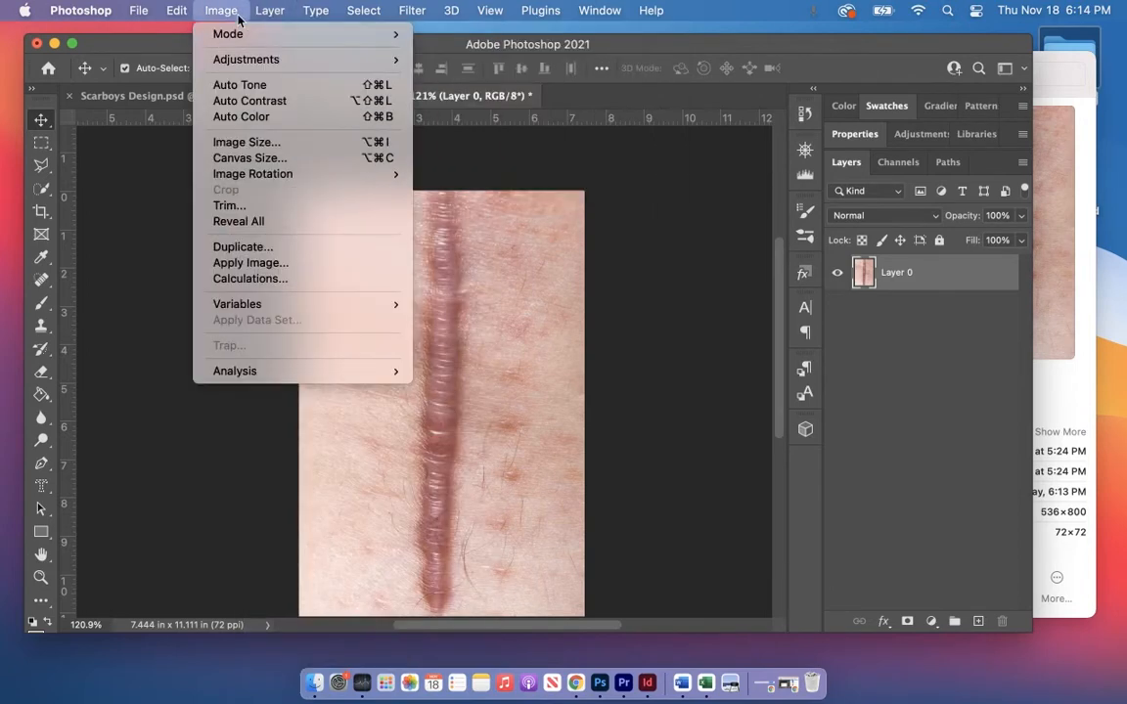
pyautogui.click(278, 145)
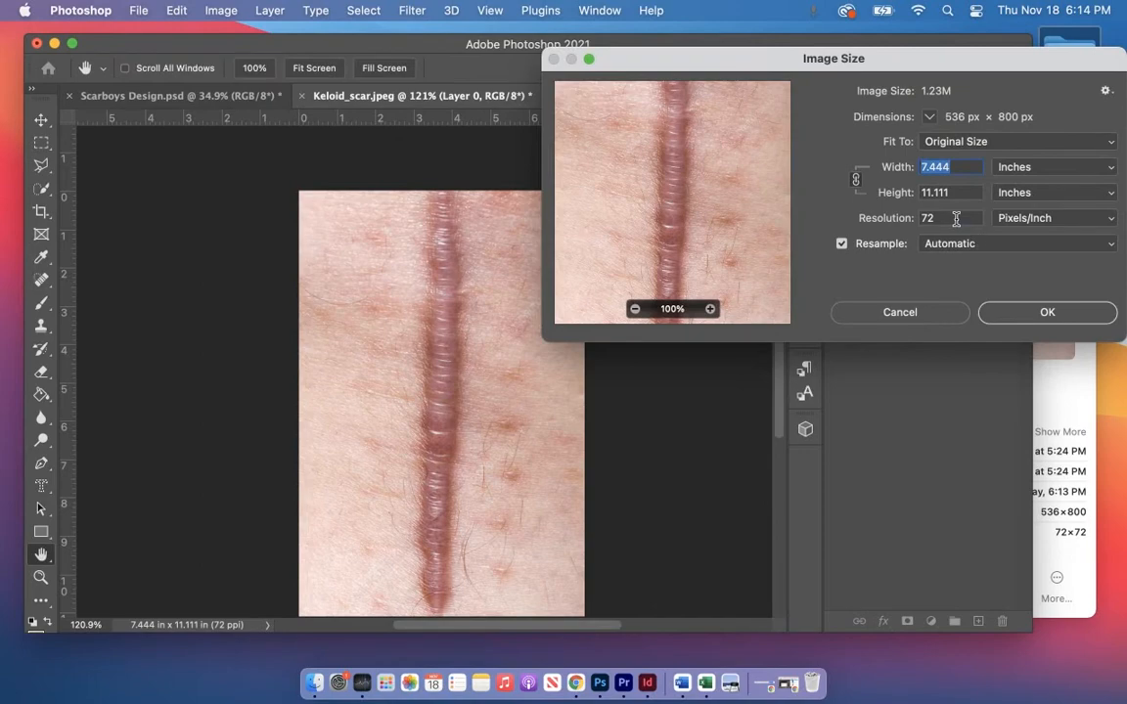
pyautogui.moveTo(957, 219); pyautogui.dragTo(924, 218)
pyautogui.write('300')
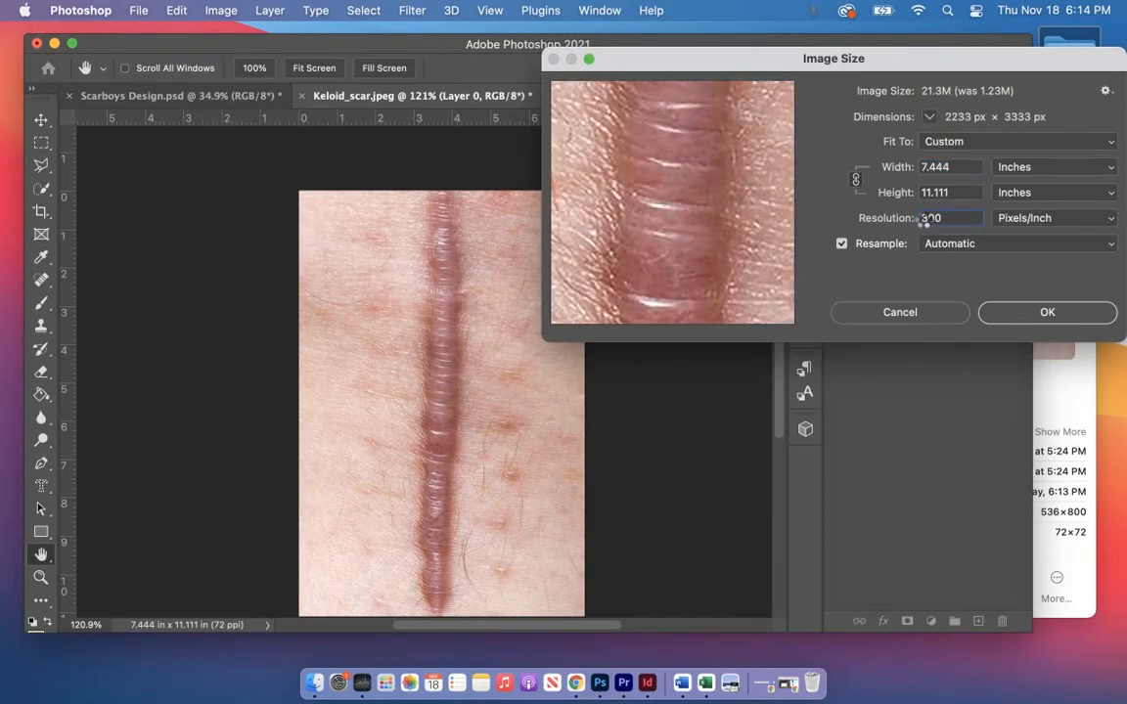
pyautogui.press('Return')
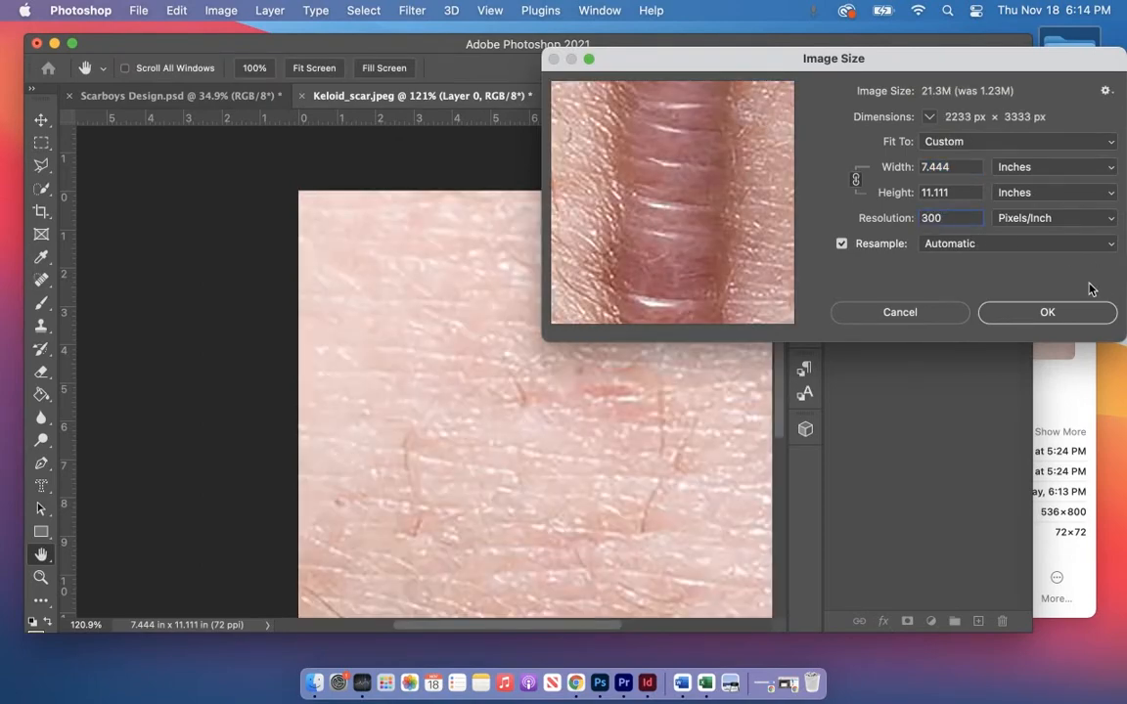
# Erase a strip of skin down the right side of the scar on Layer 0 with the soft 105-pixel Eraser at 100% opacity
pyautogui.scroll(-5, 663, 424)
pyautogui.hscroll(3, 663, 424)
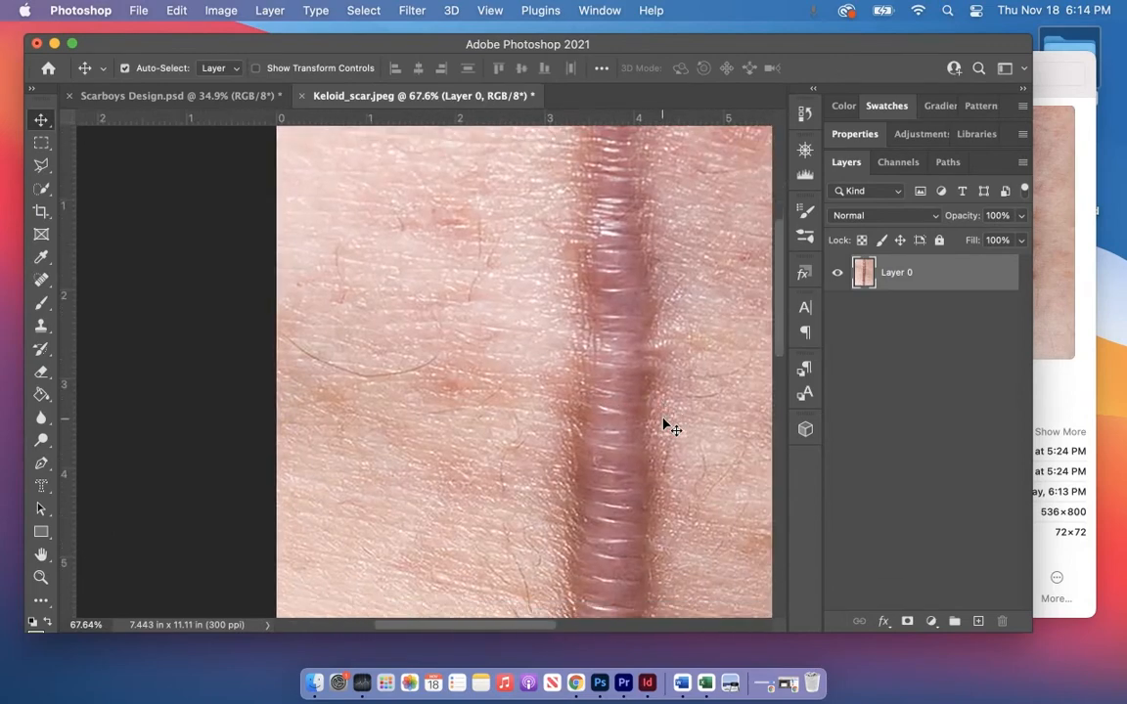
pyautogui.scroll(-3, 663, 425)
pyautogui.hscroll(1, 663, 424)
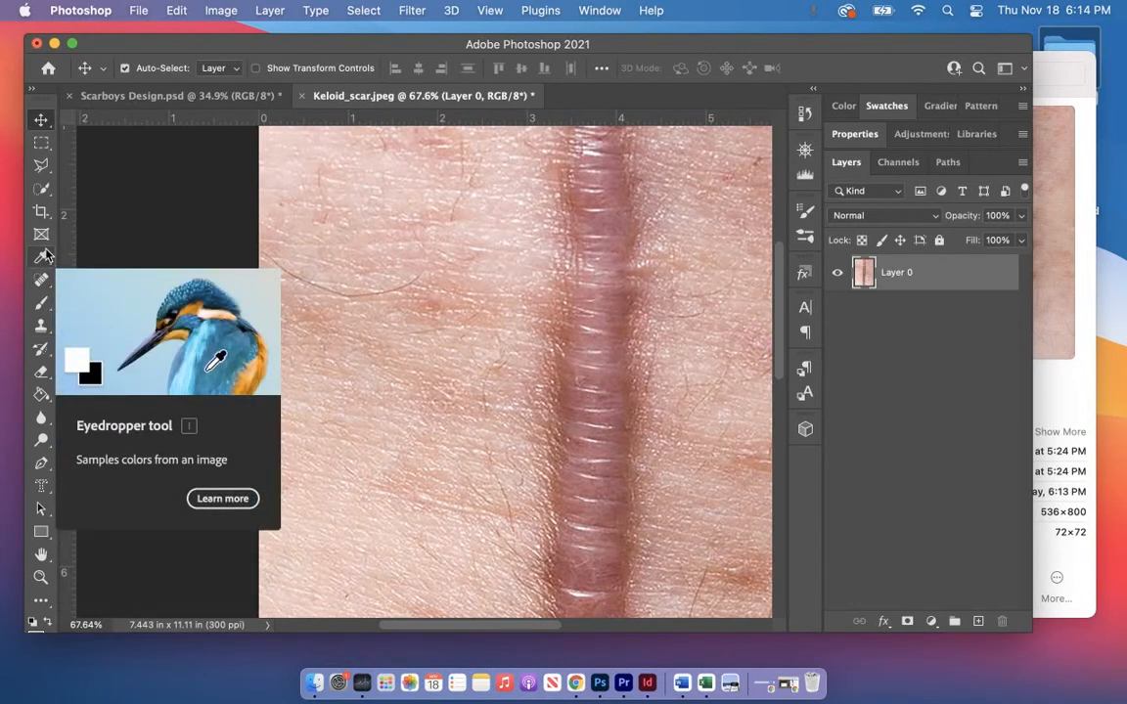
pyautogui.click(41, 373)
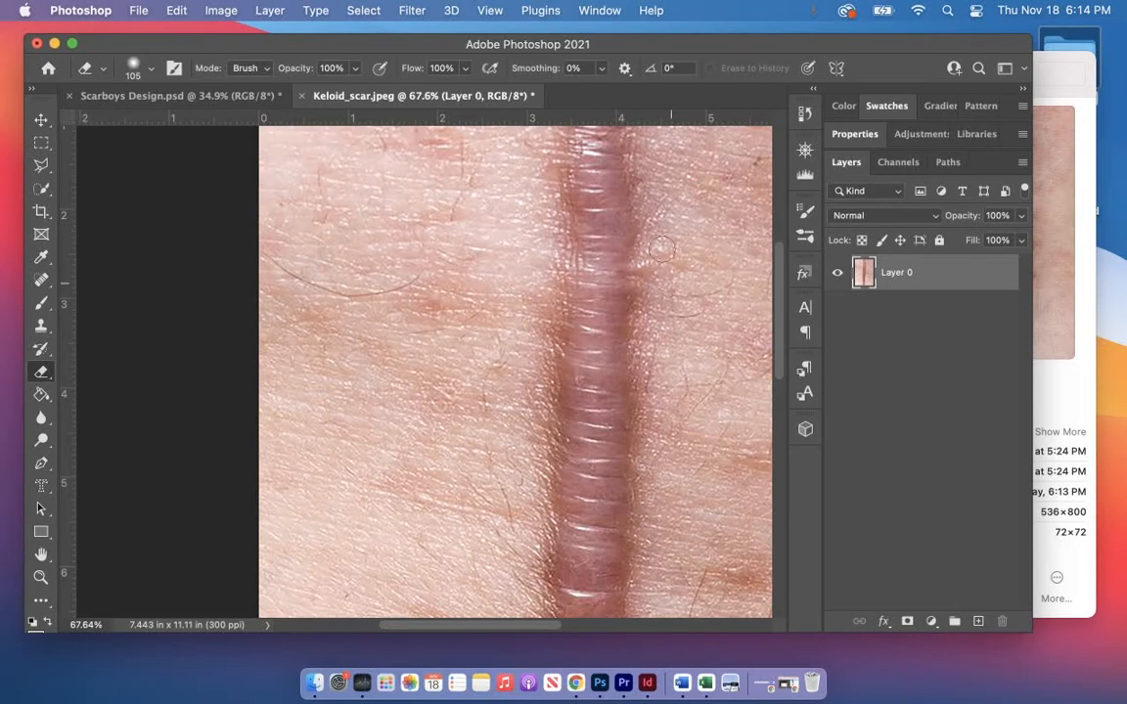
pyautogui.moveTo(653, 241)
pyautogui.mouseDown()
pyautogui.moveTo(643, 347)
pyautogui.moveTo(656, 510)
pyautogui.mouseUp()
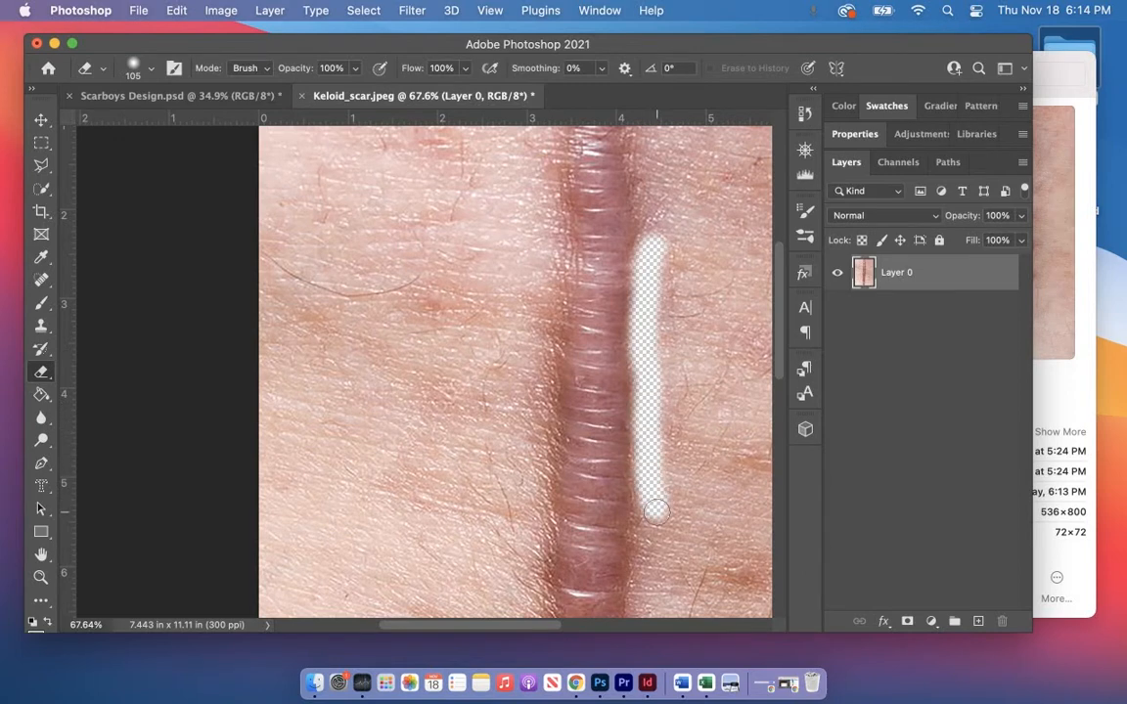
pyautogui.scroll(-5, 656, 511)
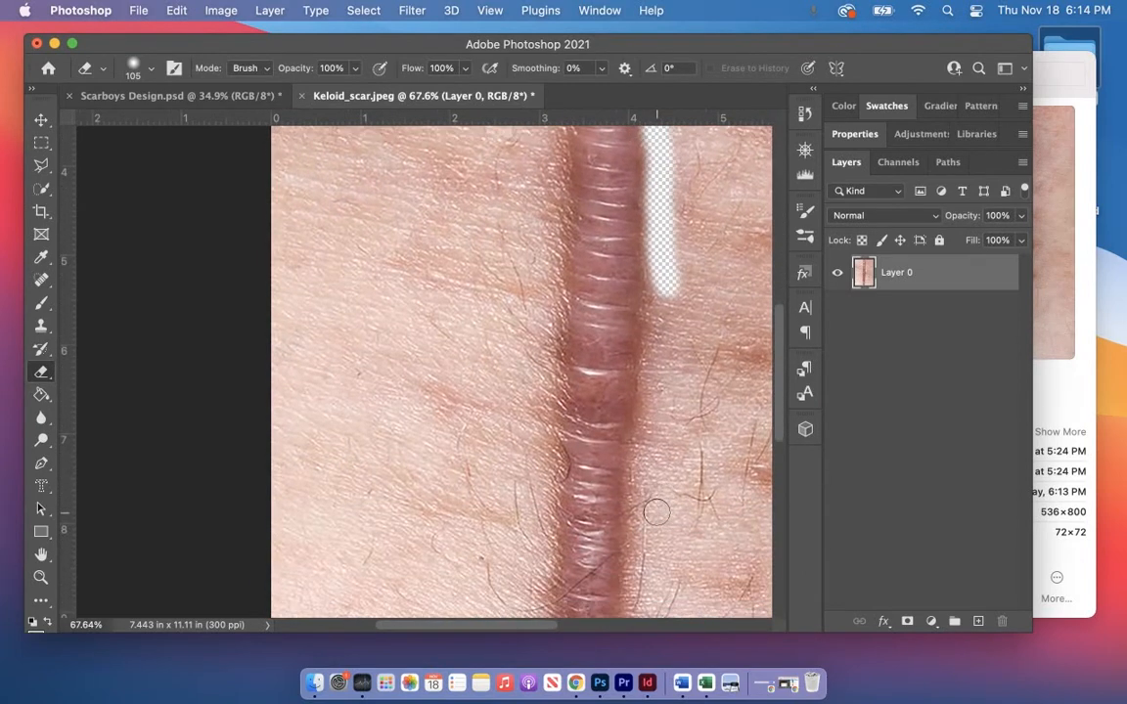
pyautogui.moveTo(663, 256); pyautogui.dragTo(641, 613)
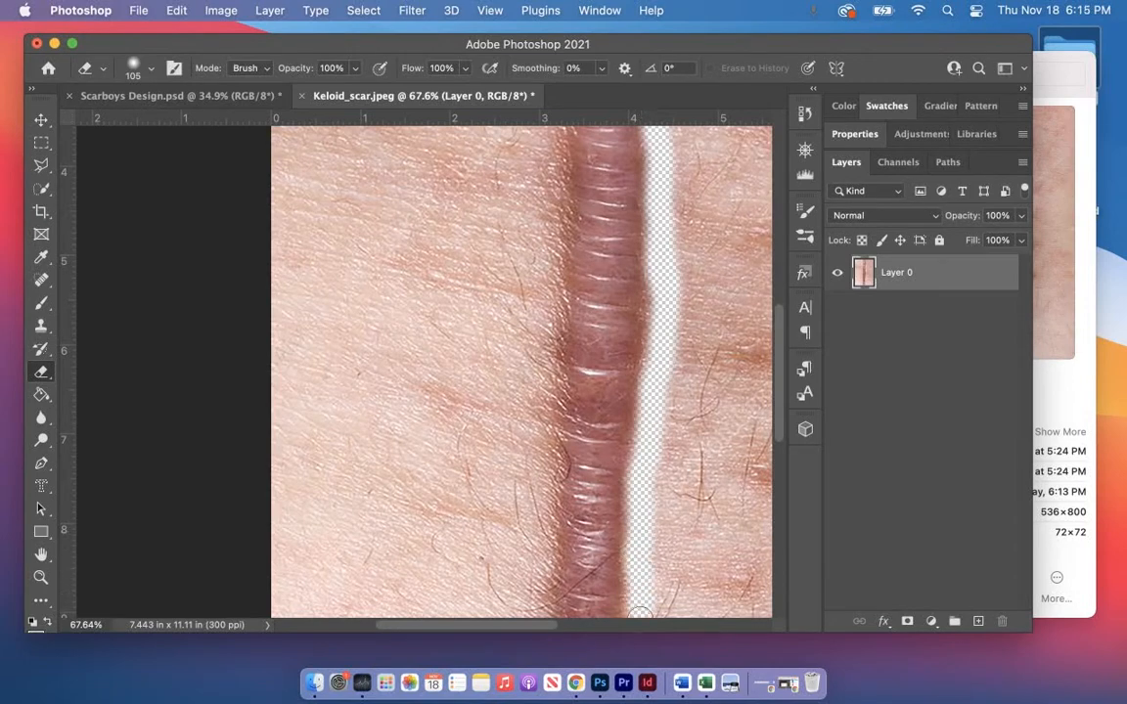
pyautogui.scroll(-5, 637, 608)
pyautogui.moveTo(641, 460); pyautogui.dragTo(638, 594)
pyautogui.scroll(-3, 639, 593)
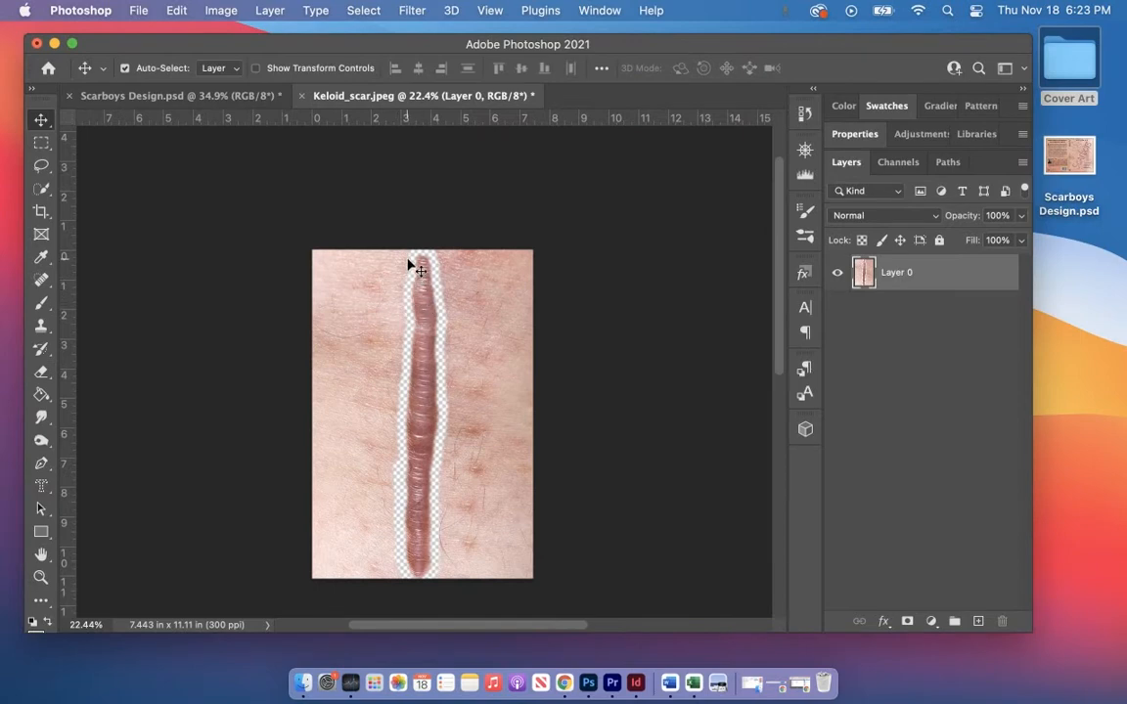
# Select the whole isolated scar with the Quick Selection tool, copy it to a new layer, and hide Layer 0
pyautogui.click(40, 186)
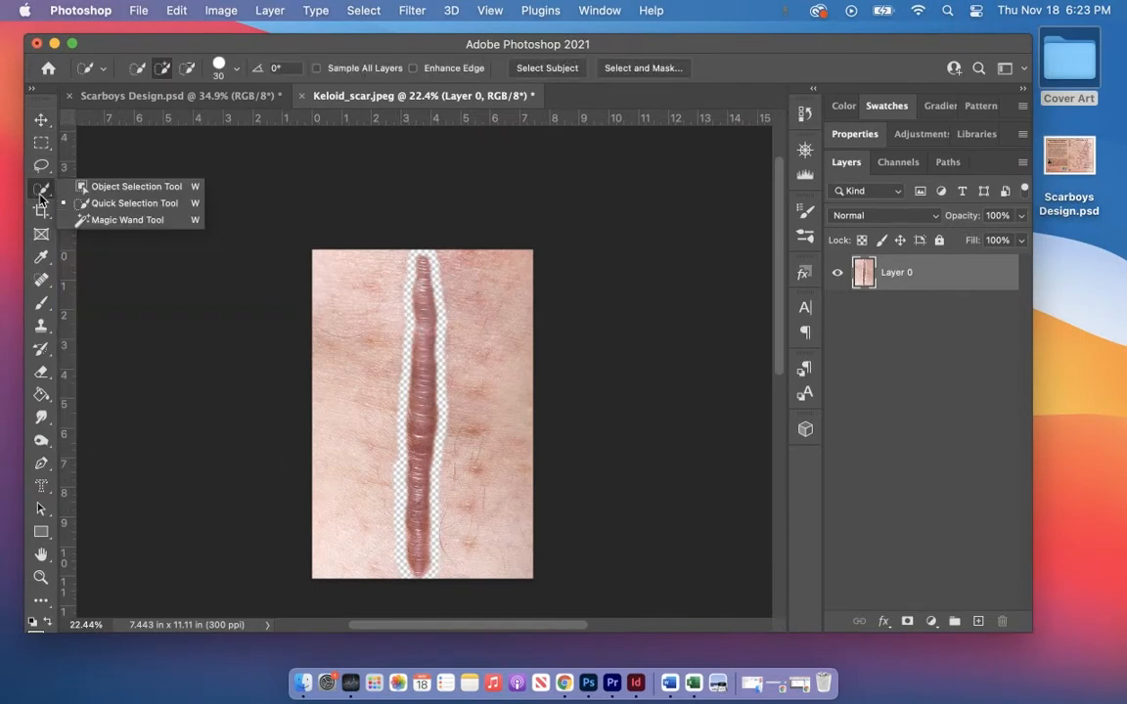
pyautogui.click(101, 206)
pyautogui.moveTo(426, 298); pyautogui.dragTo(411, 560)
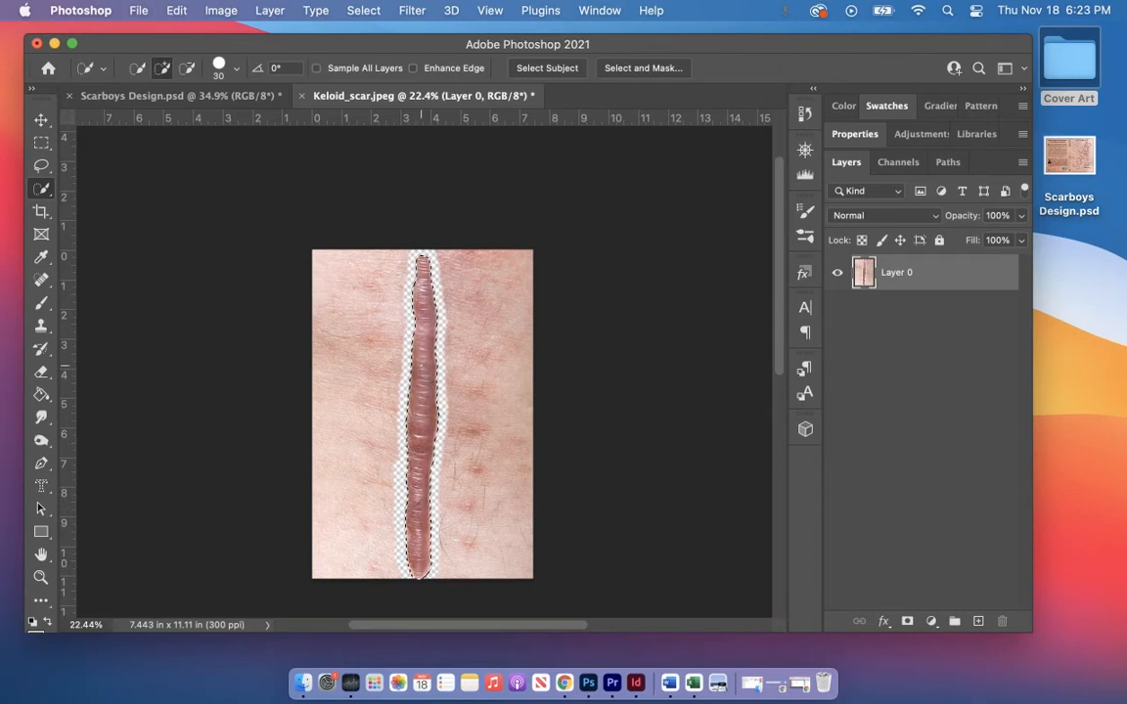
pyautogui.press('super+j')
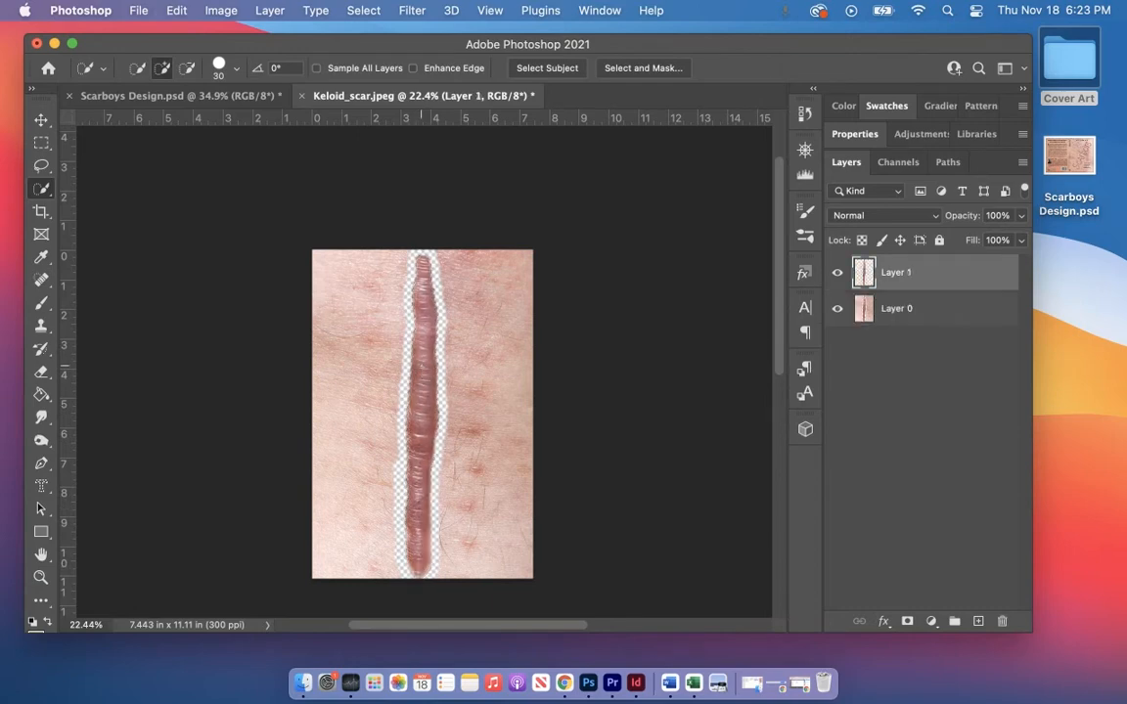
pyautogui.click(837, 311)
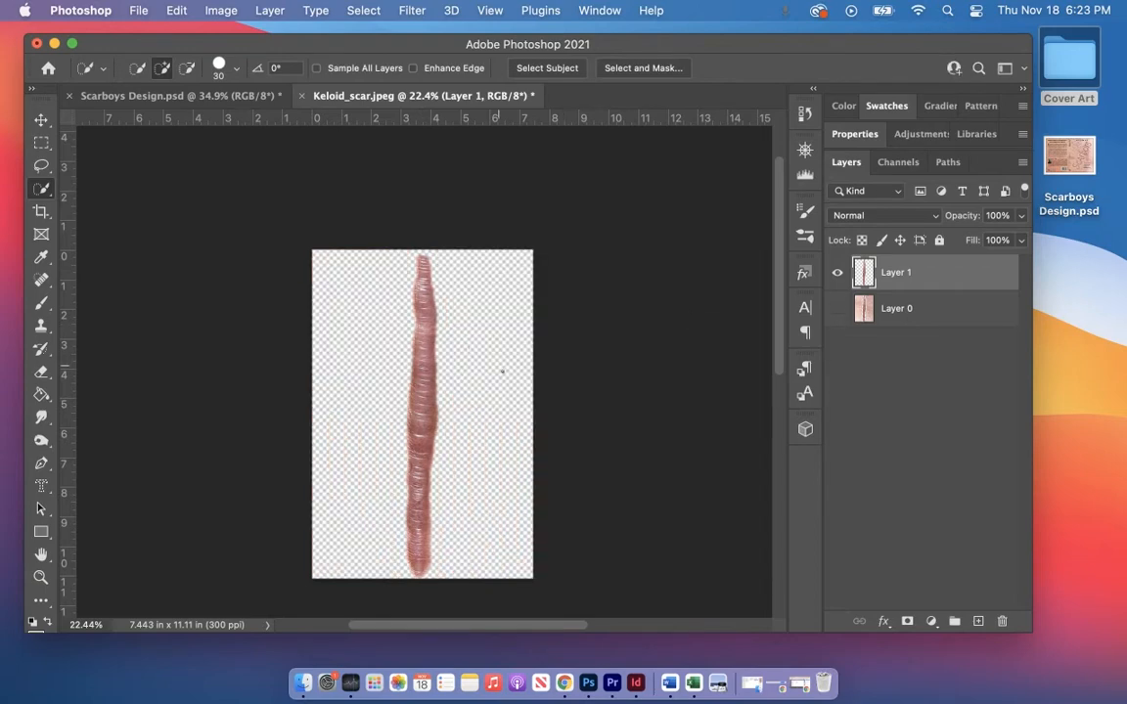
# Enlarge the canvas around the scar with the Crop tool at the 12.233 : 8.75 ratio to about 26.9 x 19.25 inches
pyautogui.click(41, 211)
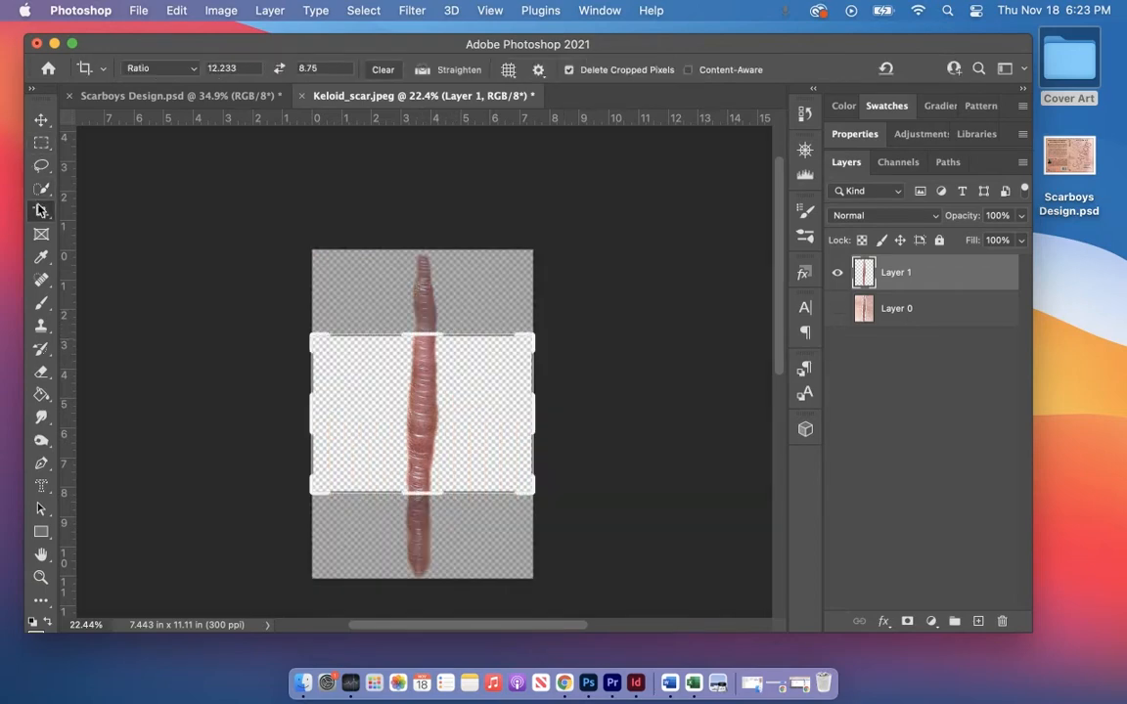
pyautogui.moveTo(231, 383); pyautogui.dragTo(175, 365)
pyautogui.moveTo(661, 421); pyautogui.dragTo(763, 428)
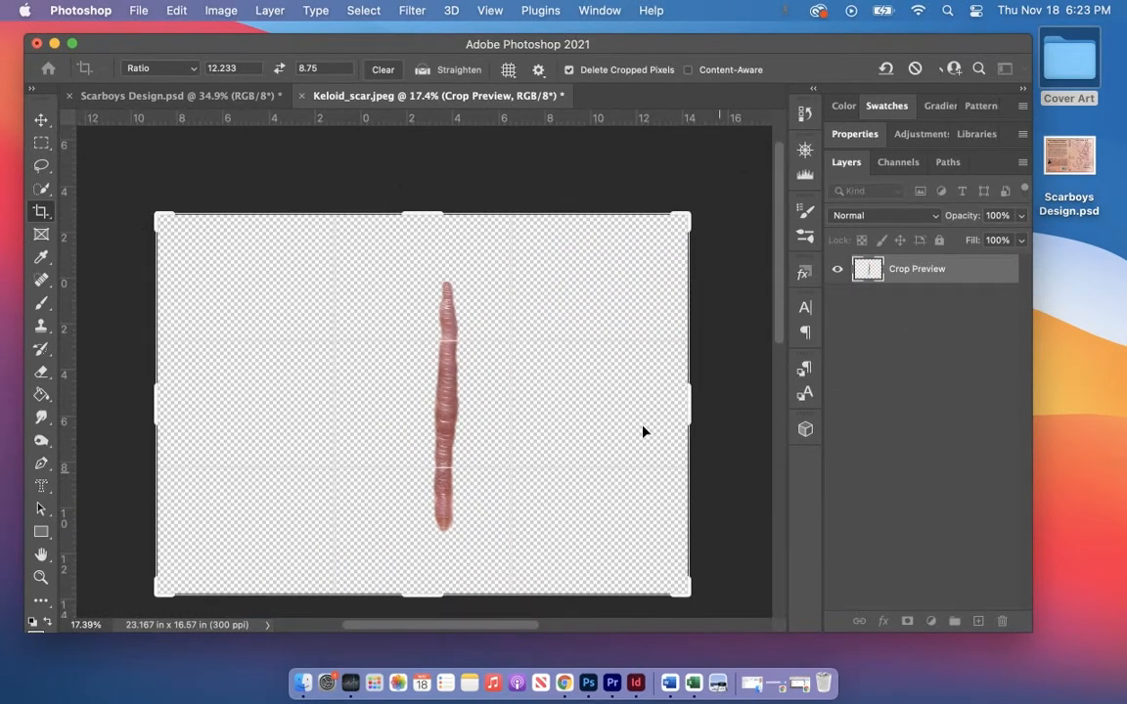
pyautogui.moveTo(693, 402); pyautogui.dragTo(736, 412)
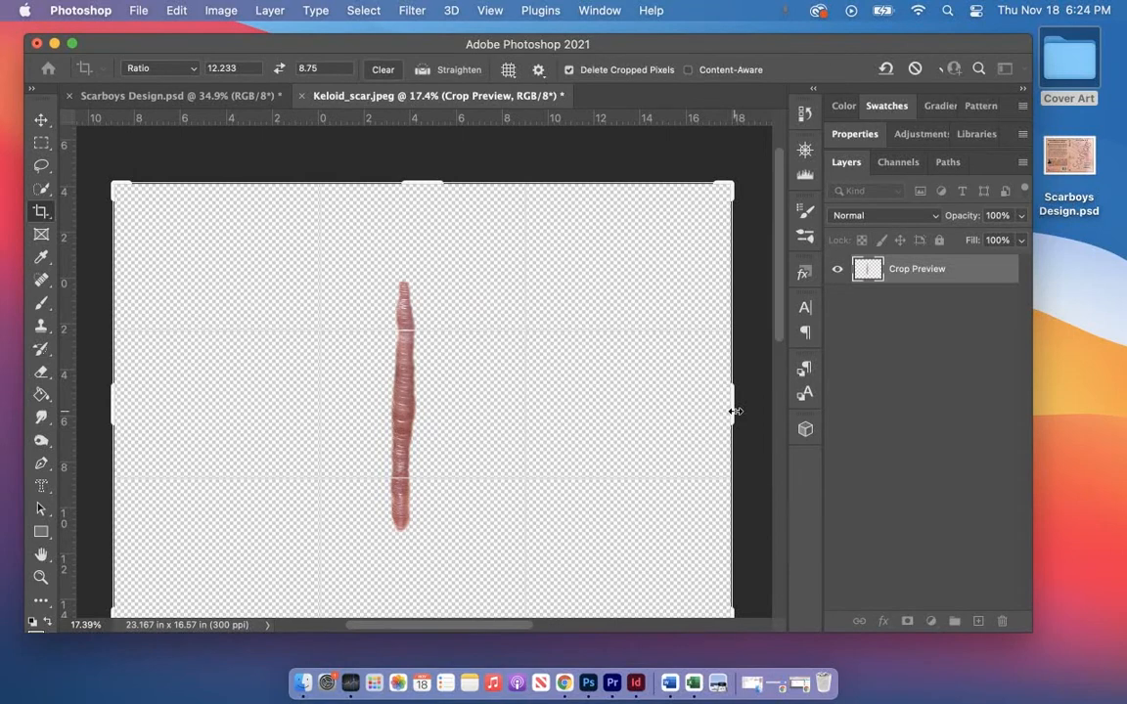
pyautogui.press('Return')
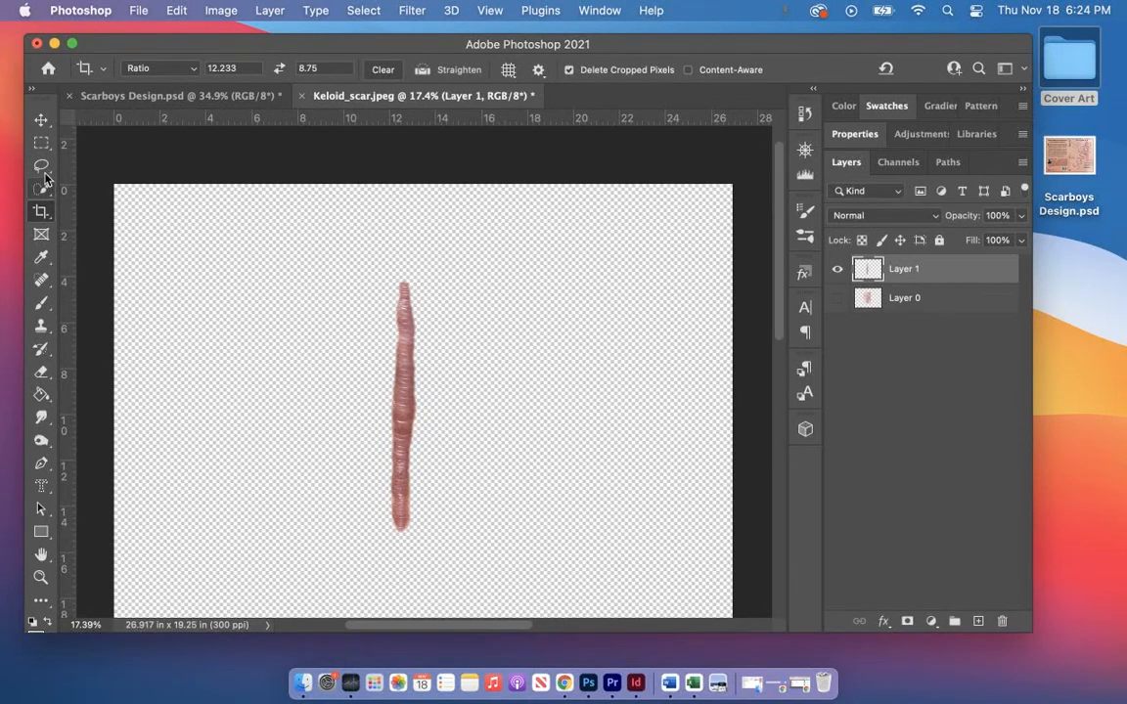
# Lasso the upper end of the scar on Layer 1, rotate it about 28.6° clockwise, and move it onto the lower part
pyautogui.click(41, 165)
pyautogui.moveTo(371, 275)
pyautogui.mouseDown()
pyautogui.moveTo(364, 341)
pyautogui.moveTo(419, 358)
pyautogui.moveTo(449, 323)
pyautogui.moveTo(437, 274)
pyautogui.moveTo(421, 249)
pyautogui.moveTo(370, 270)
pyautogui.mouseUp()
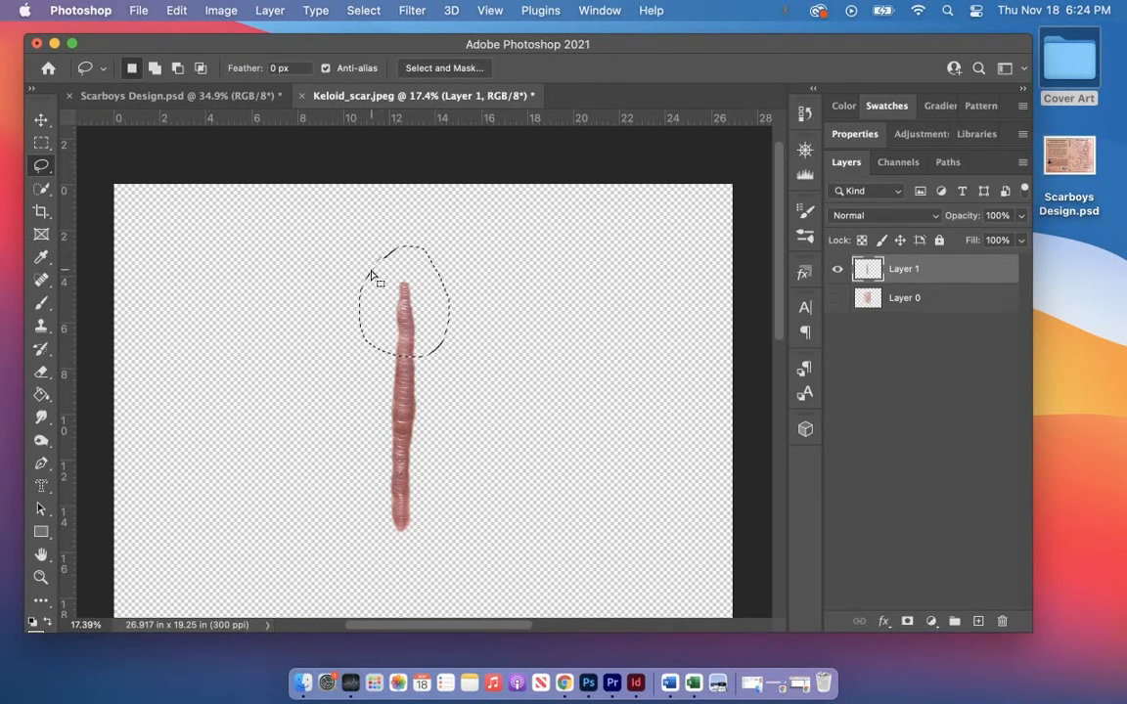
pyautogui.hotkey('ctrl', 't')
pyautogui.moveTo(458, 242); pyautogui.dragTo(496, 270)
pyautogui.moveTo(373, 338); pyautogui.dragTo(408, 353)
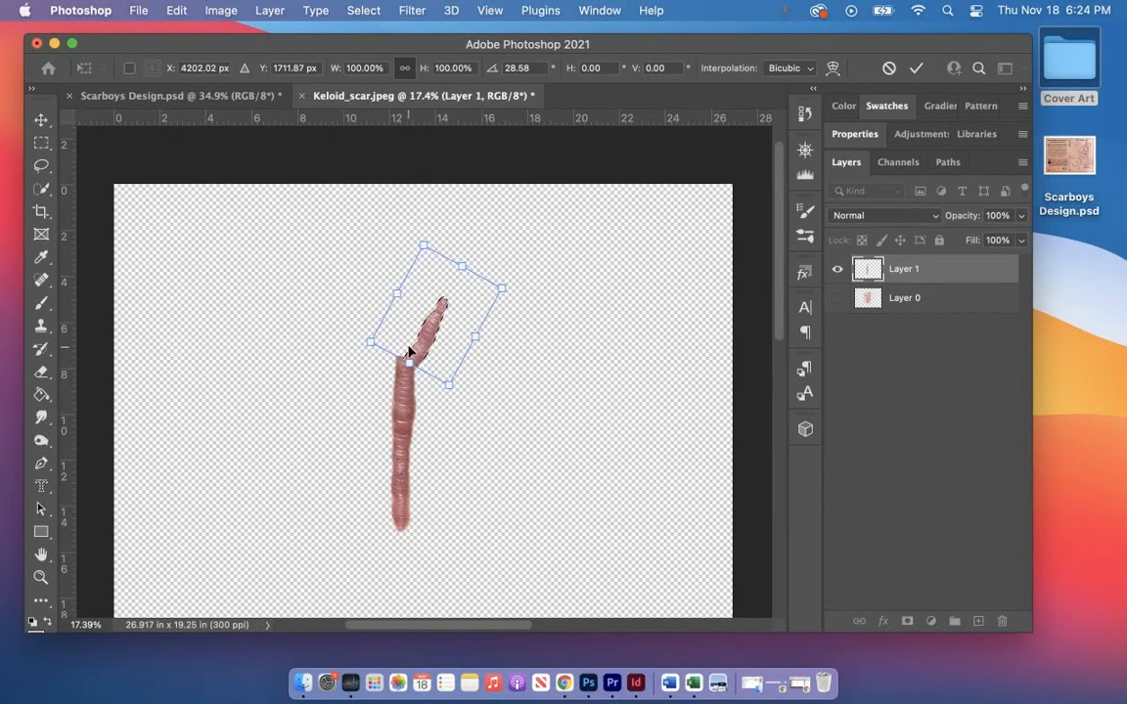
# Nudge the rotated upper piece slightly left and up to meet the lower scar, and apply the transformation
pyautogui.hotkey('shift', 'Left')
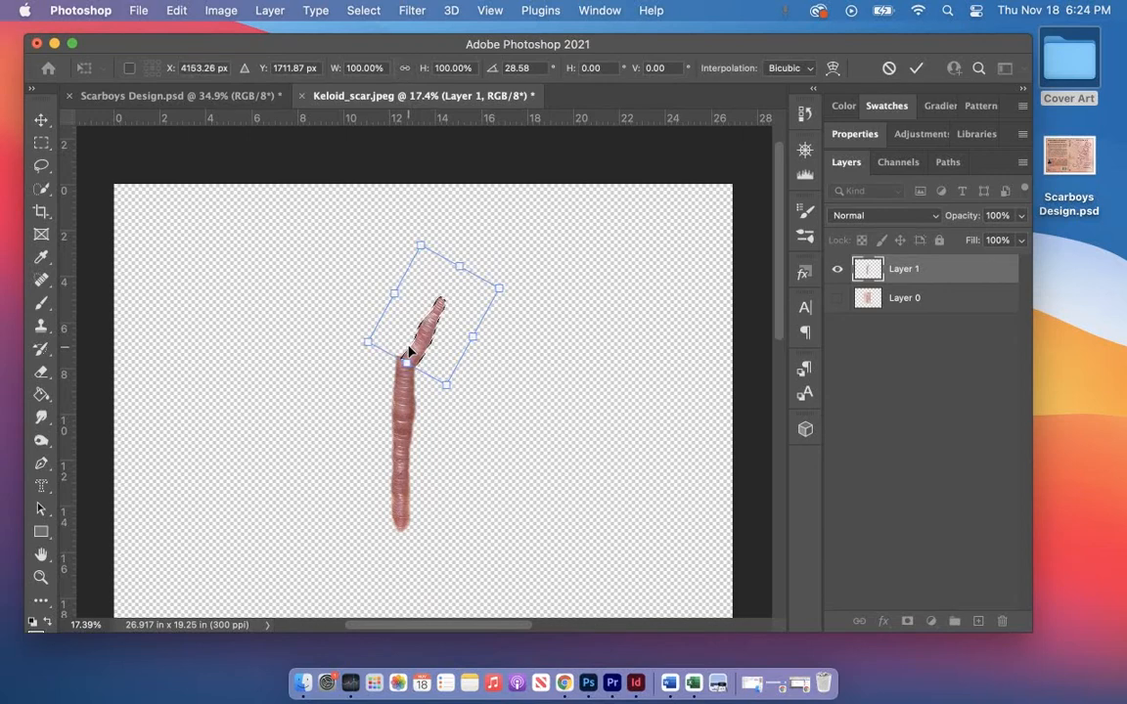
pyautogui.press('Up')
pyautogui.press('Up')
pyautogui.press('Up')
pyautogui.press('Up')
pyautogui.press('Up')
pyautogui.press('Up')
pyautogui.press('Up')
pyautogui.press('Up')
pyautogui.press('Up')
pyautogui.press('Up')
pyautogui.press('Up')
pyautogui.press('Up')
pyautogui.press('Up')
pyautogui.press('Up')
pyautogui.press('Up')
pyautogui.press('Up')
pyautogui.press('Up')
pyautogui.press('Up')
pyautogui.press('Up')
pyautogui.press('Up')
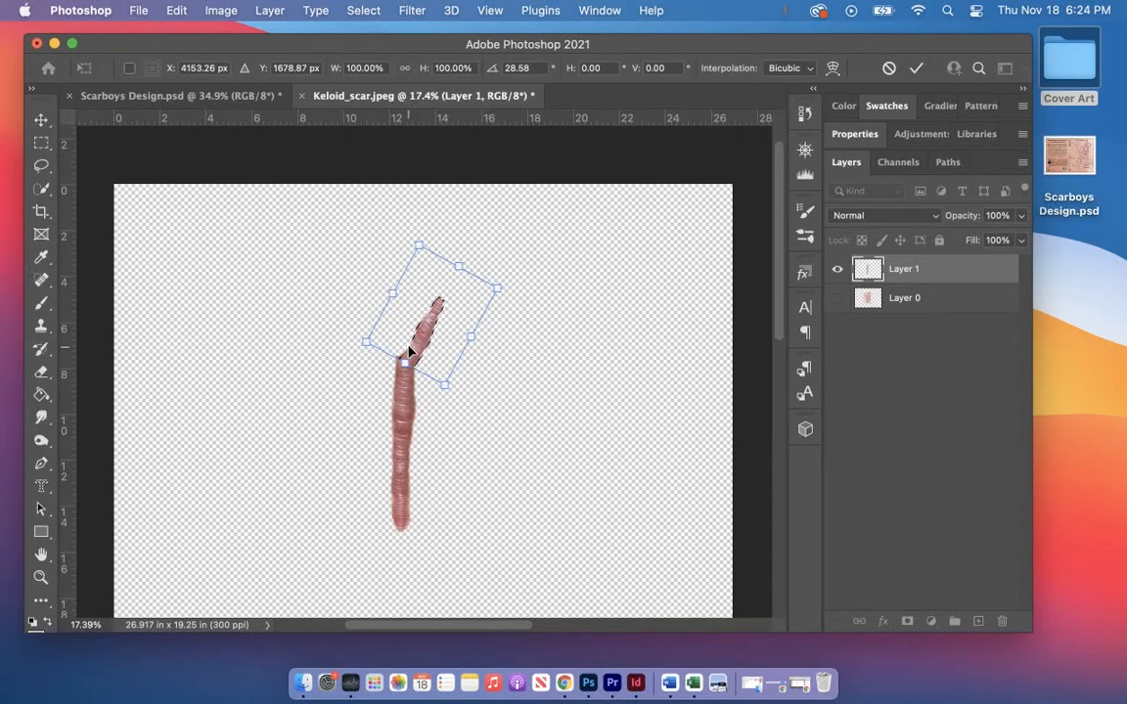
pyautogui.press('Return')
pyautogui.press('l')
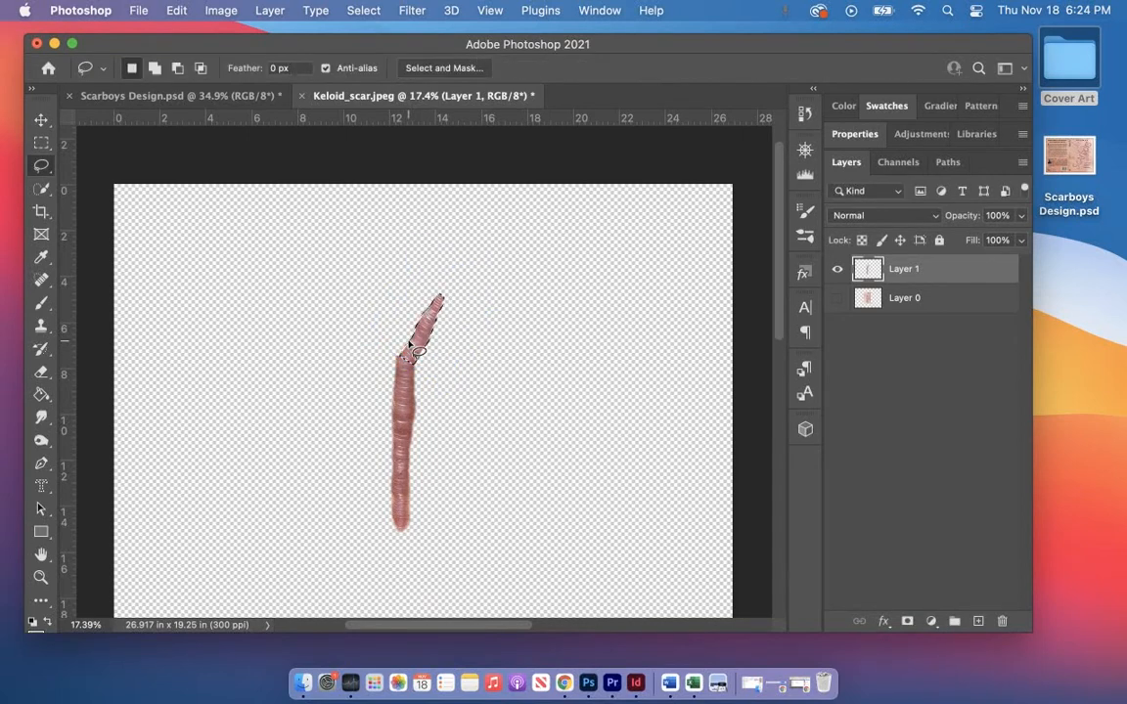
# Deselect the rotated piece and examine the bend where it joins the lower scar
pyautogui.scroll(5, 410, 404)
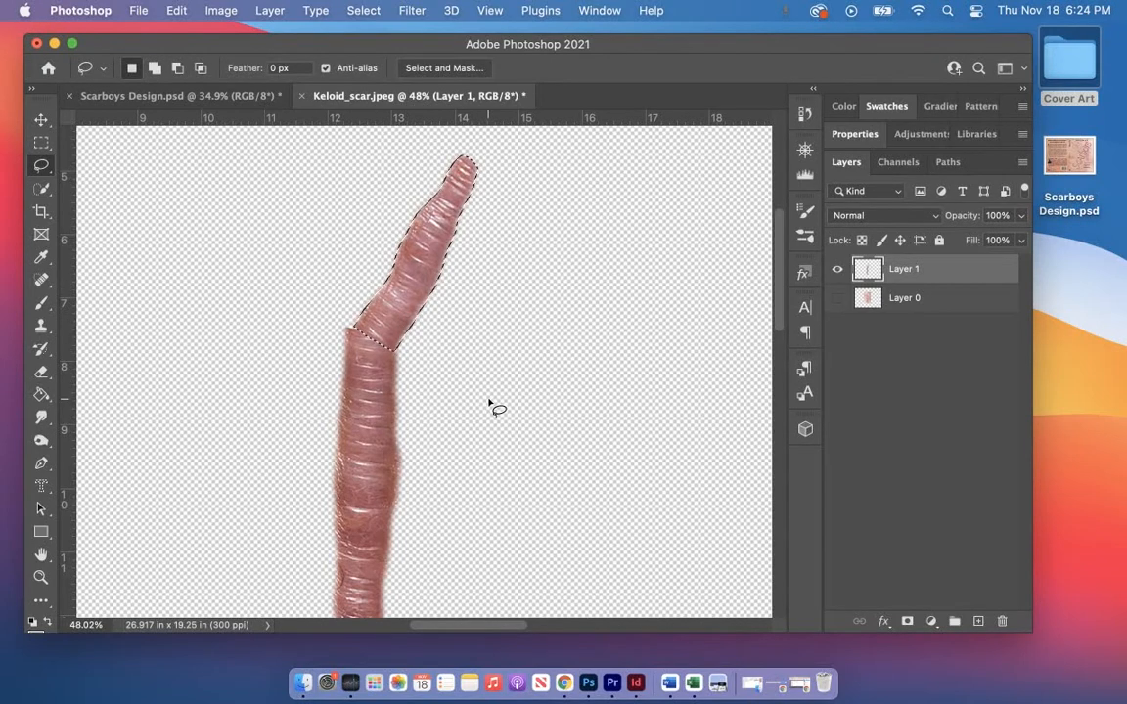
pyautogui.press('super+d')
pyautogui.scroll(5, 370, 352)
pyautogui.scroll(-1, 372, 352)
pyautogui.scroll(2, 305, 266)
pyautogui.hscroll(-3, 306, 267)
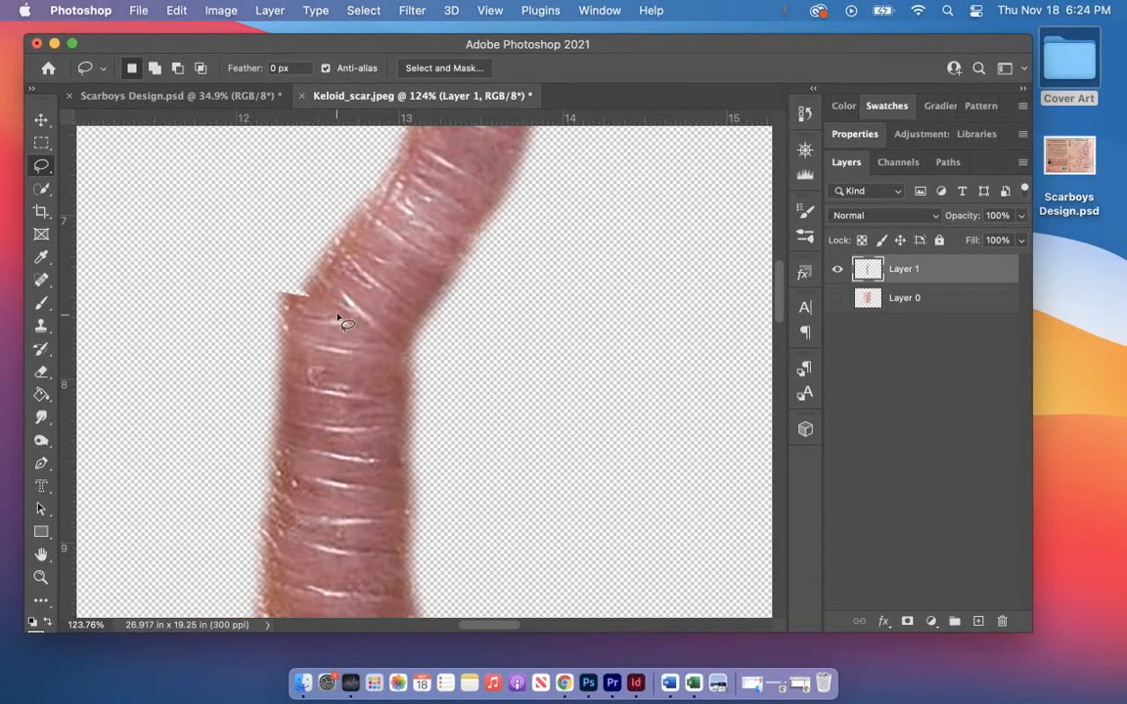
pyautogui.scroll(-5, 337, 318)
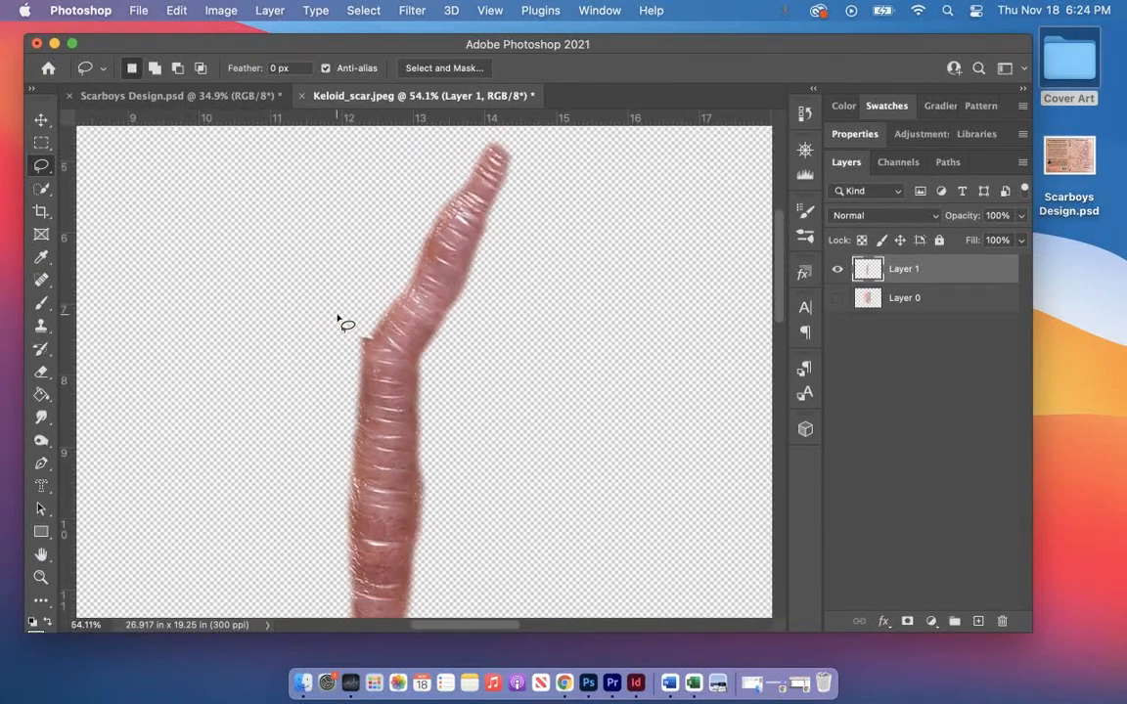
# Lasso the scar's upper tip on Layer 1, rotate it about 30.5° clockwise onto the section below, apply the transformation and deselect
pyautogui.scroll(2, 526, 141)
pyautogui.hscroll(-1, 526, 141)
pyautogui.moveTo(550, 194)
pyautogui.mouseDown()
pyautogui.moveTo(425, 248)
pyautogui.moveTo(444, 308)
pyautogui.moveTo(483, 345)
pyautogui.moveTo(583, 323)
pyautogui.moveTo(593, 269)
pyautogui.moveTo(559, 197)
pyautogui.mouseUp()
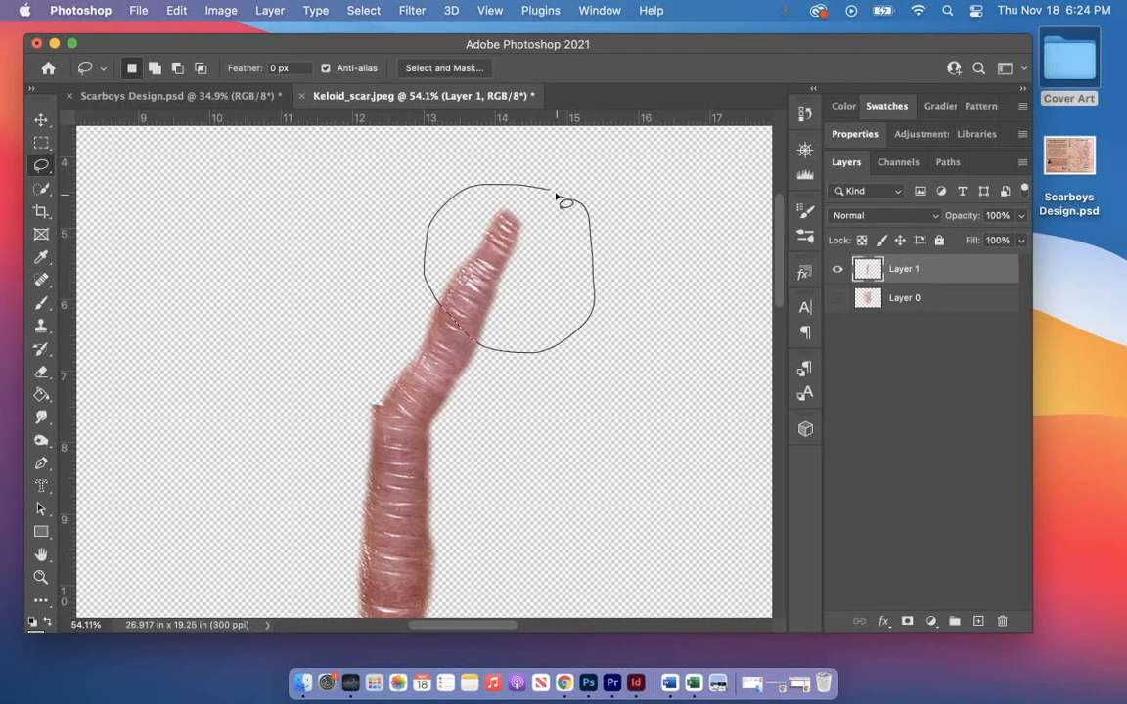
pyautogui.moveTo(558, 197); pyautogui.dragTo(549, 193)
pyautogui.press('super+t')
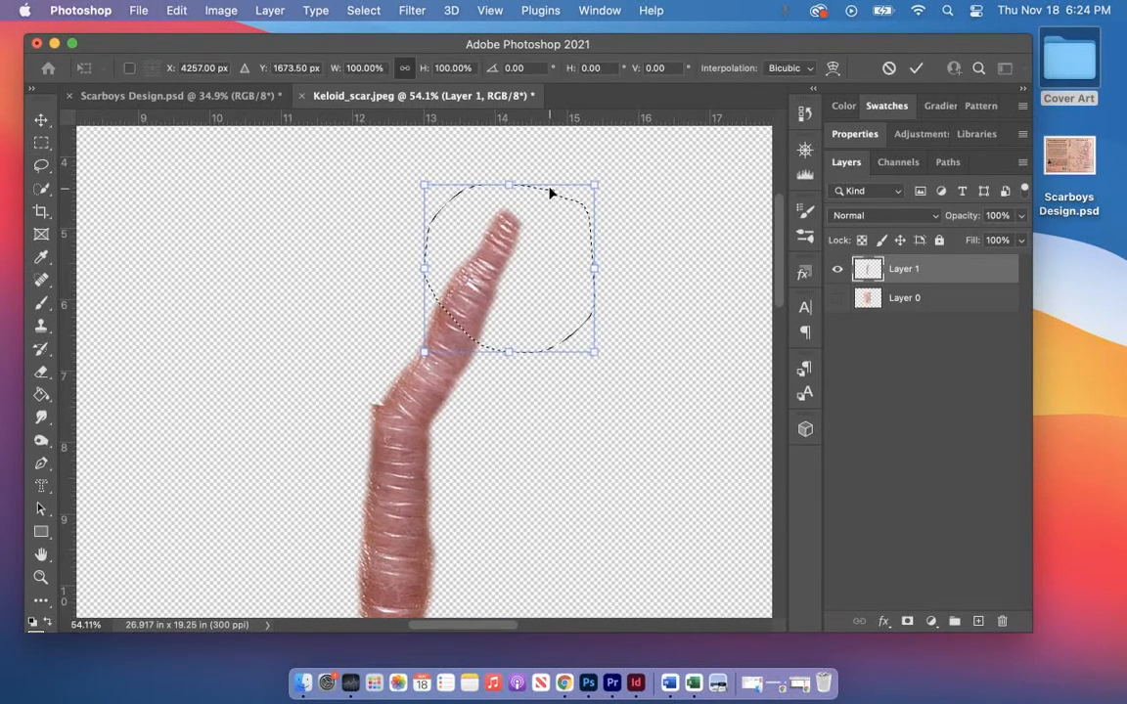
pyautogui.moveTo(607, 184); pyautogui.dragTo(656, 241)
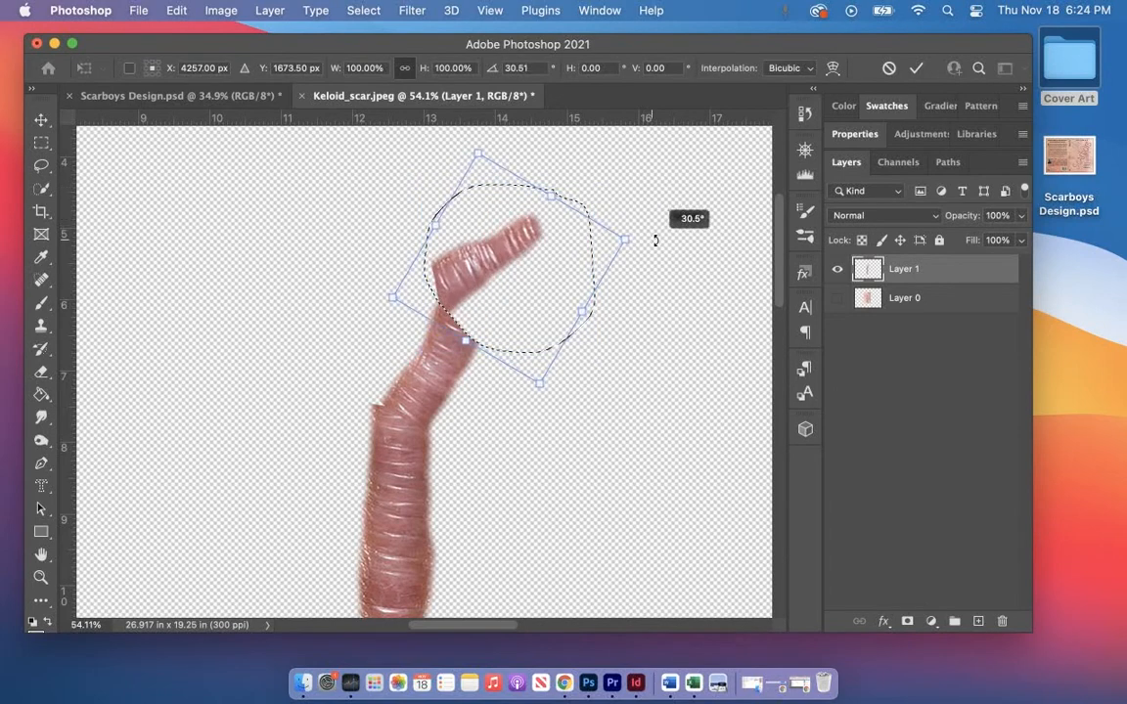
pyautogui.moveTo(472, 275); pyautogui.dragTo(489, 316)
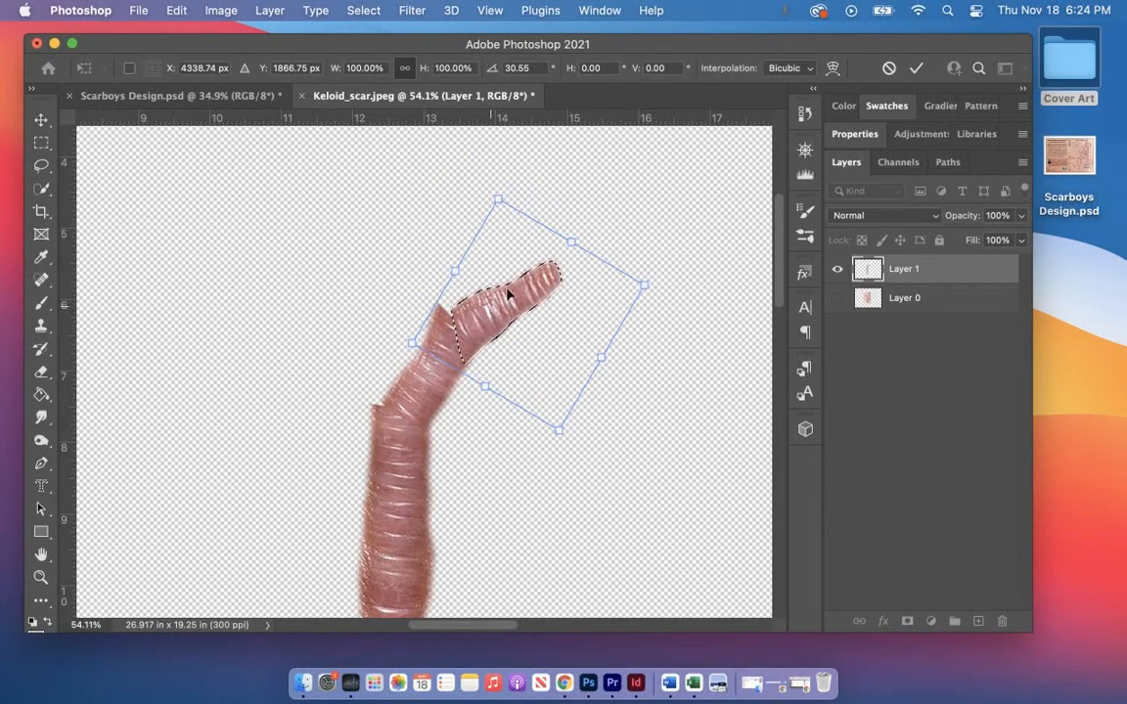
pyautogui.press('Return')
pyautogui.press('super+d')
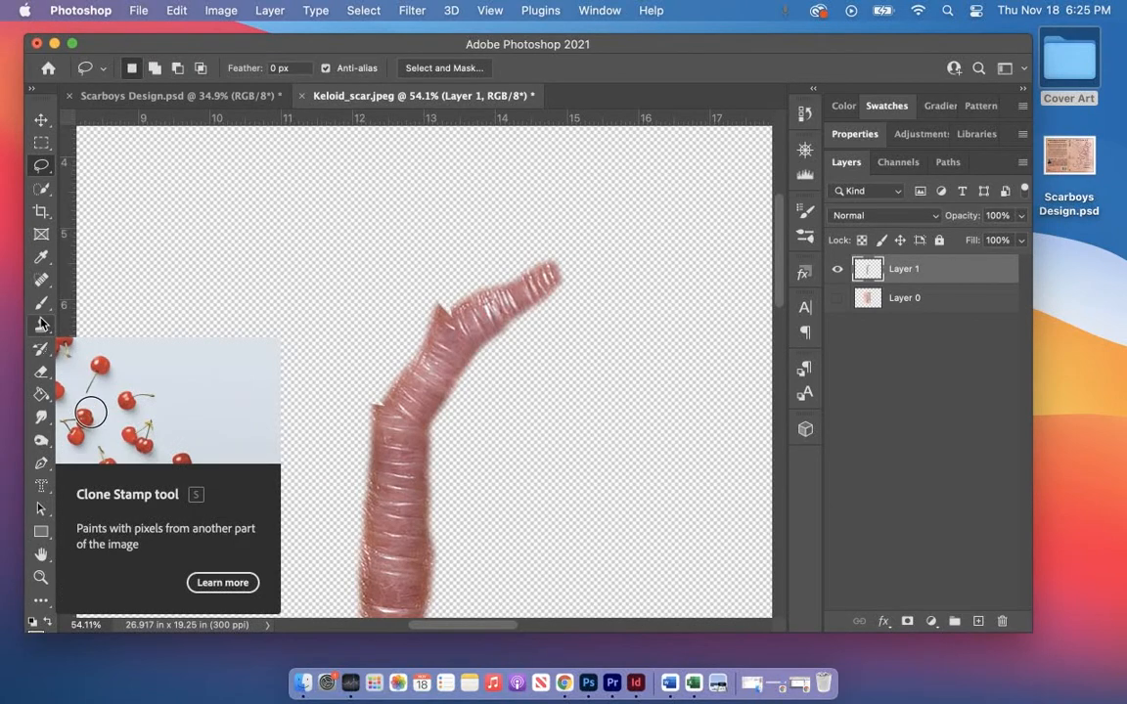
# Erase the protruding corners at the outer edges of the scar's two bends and inspect the joins up close
pyautogui.click(41, 372)
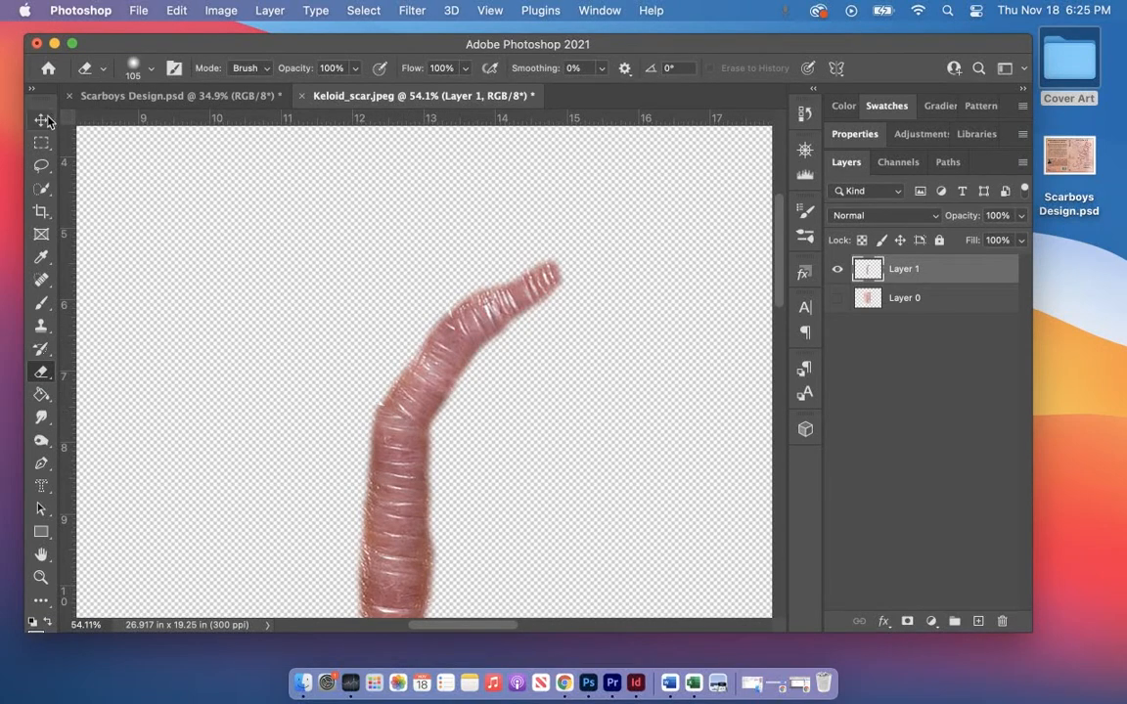
pyautogui.press('v')
pyautogui.scroll(5, 430, 432)
pyautogui.scroll(-3, 430, 432)
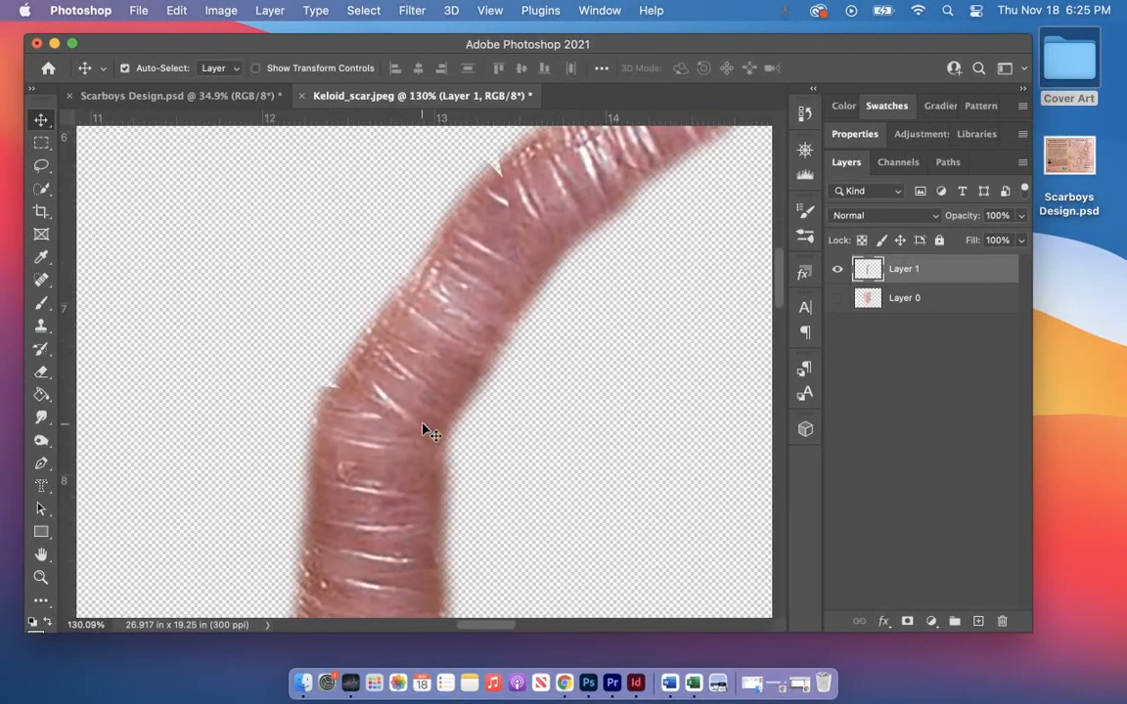
pyautogui.click(43, 171)
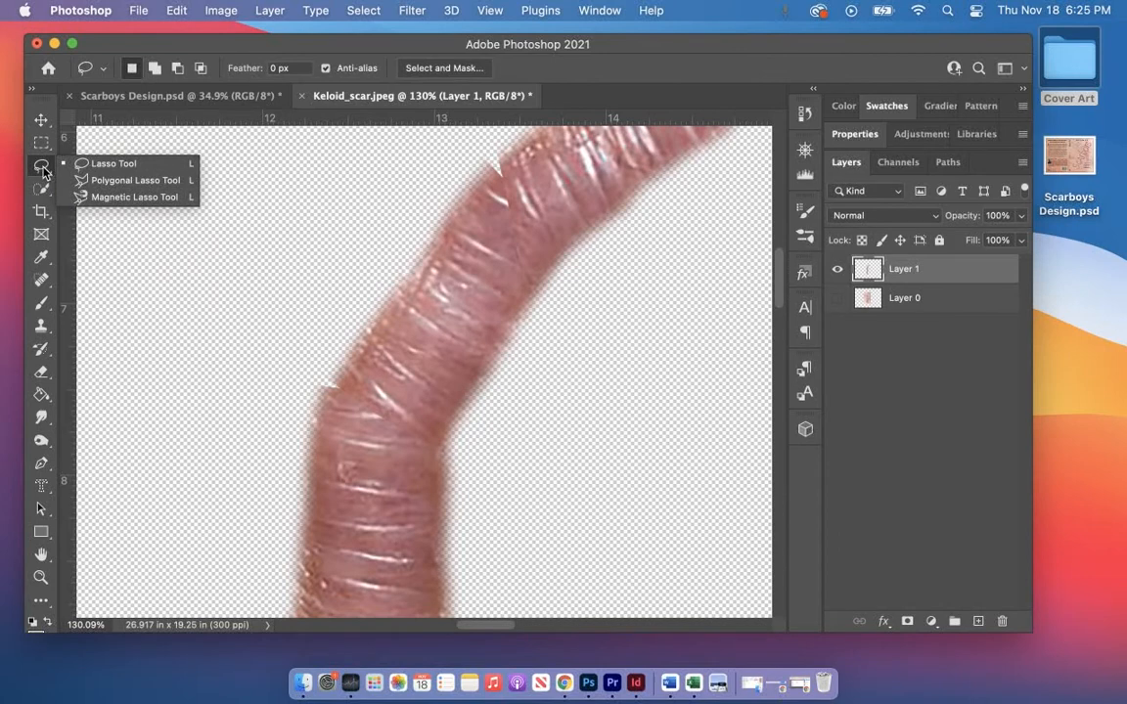
pyautogui.click(118, 180)
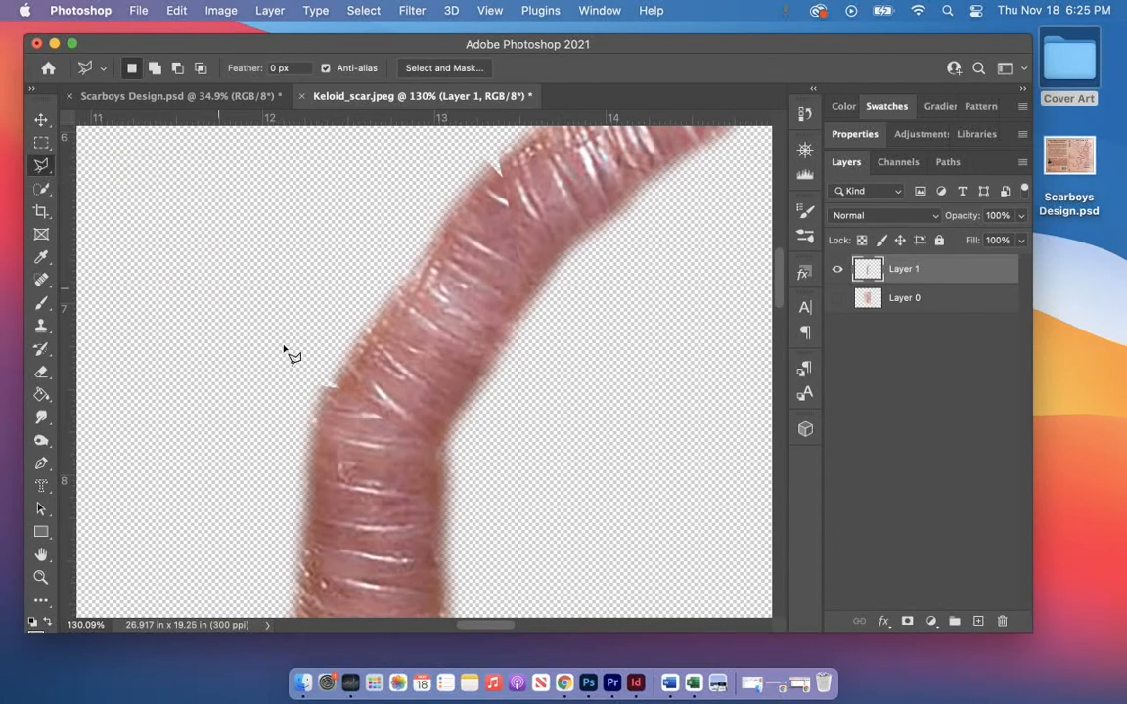
pyautogui.click(350, 360)
pyautogui.click(323, 389)
pyautogui.click(315, 485)
pyautogui.click(444, 485)
pyautogui.click(445, 431)
pyautogui.click(473, 378)
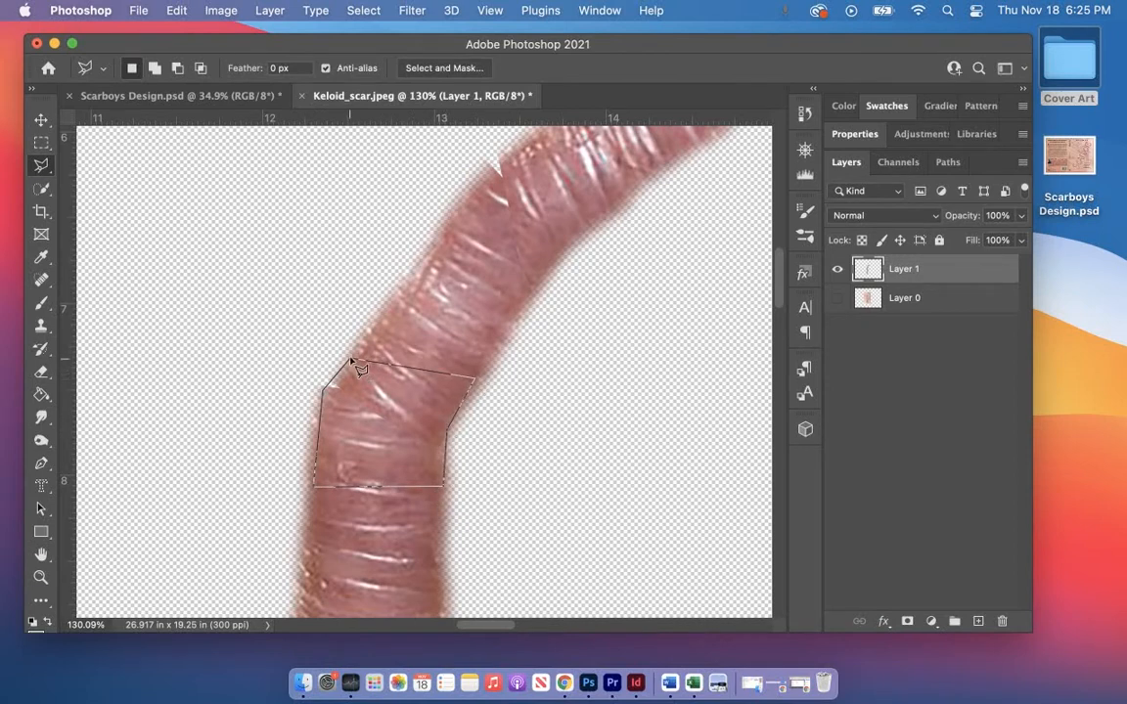
pyautogui.press('super+d')
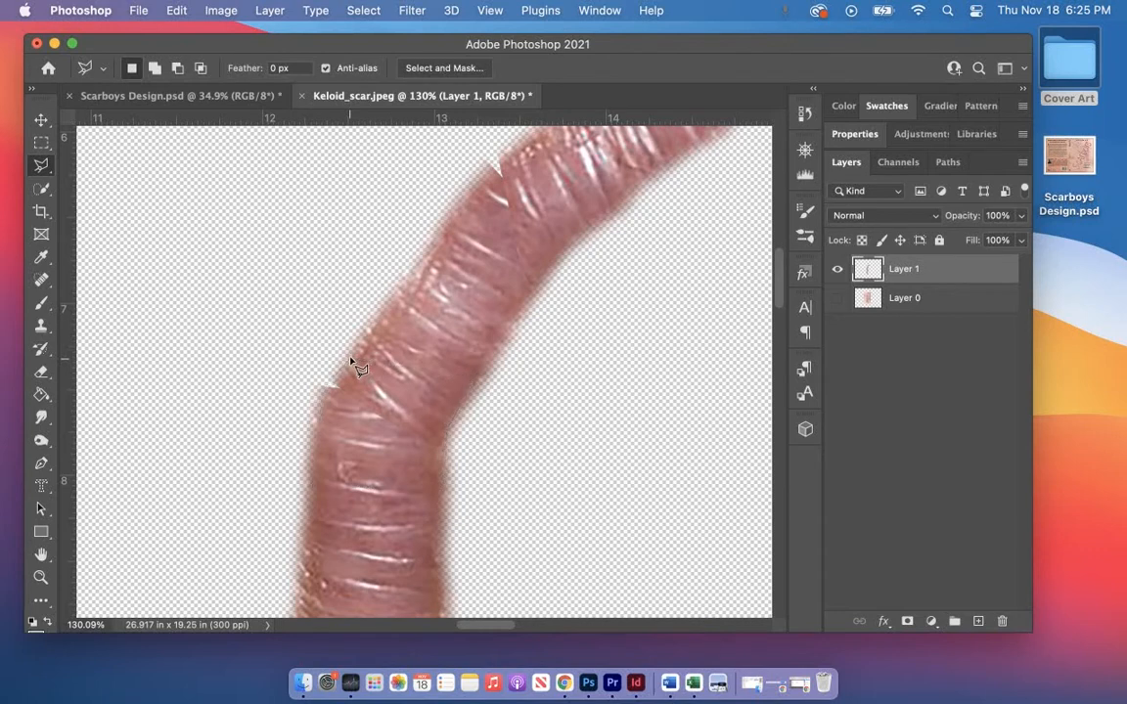
pyautogui.rightClick(352, 379)
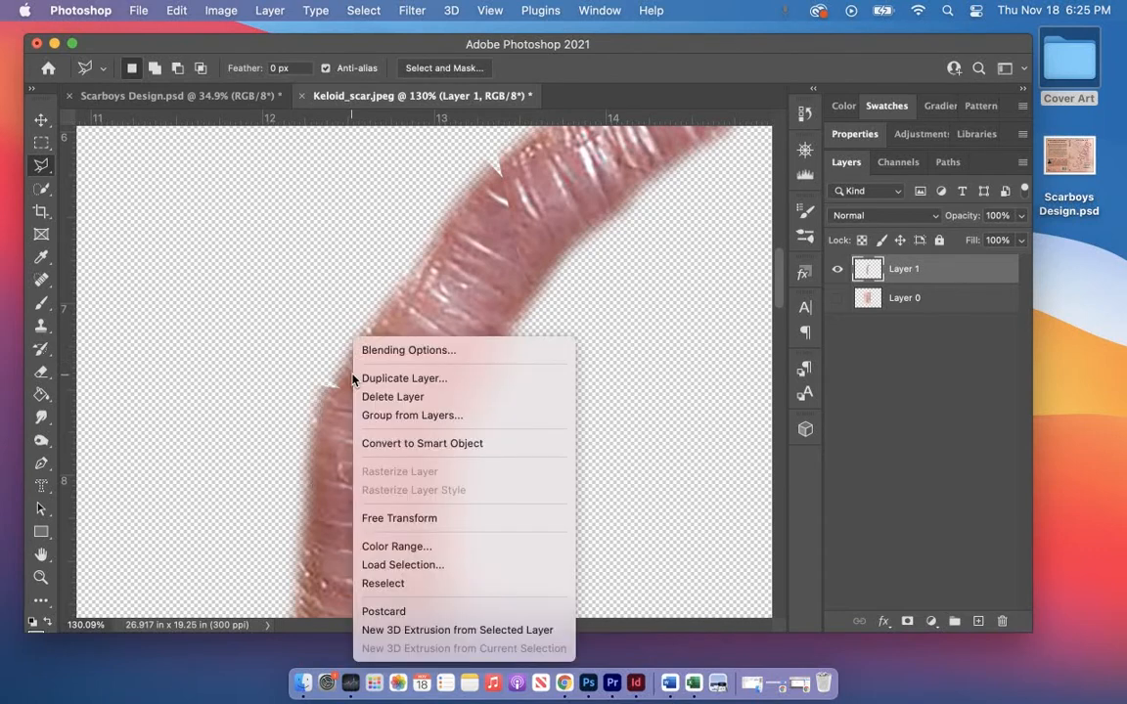
# Outline the rough join at the scar's lower bend with the freehand Lasso, blend it using Fill, and deselect
pyautogui.rightClick(43, 164)
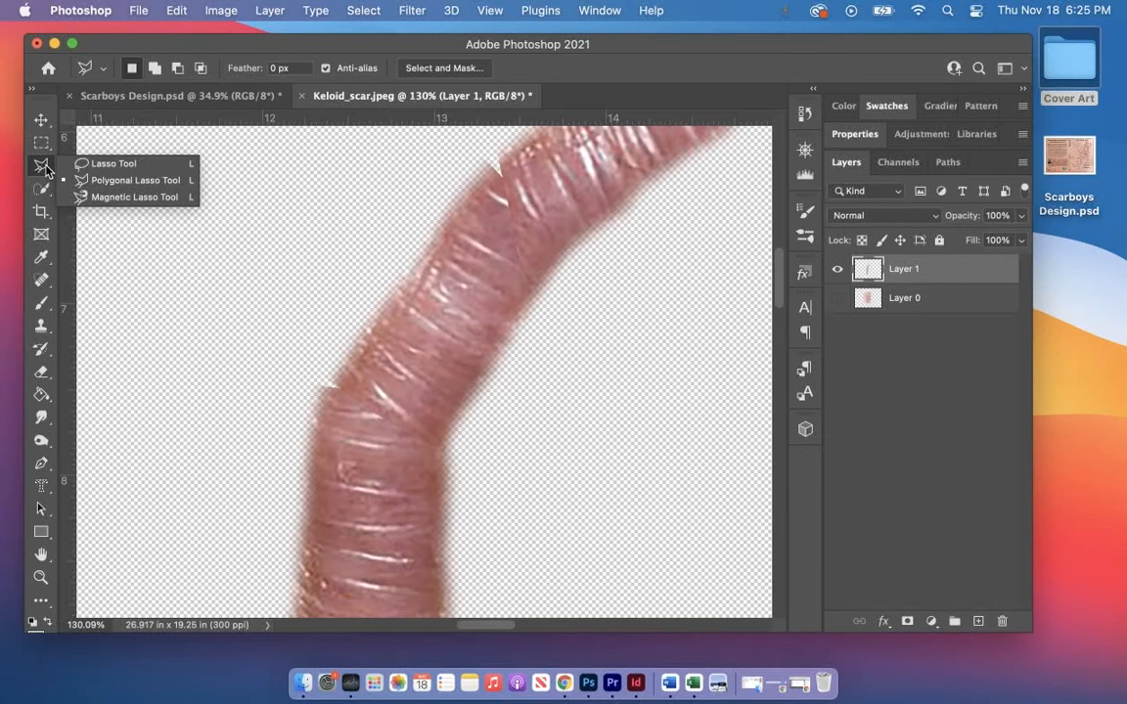
pyautogui.click(76, 163)
pyautogui.moveTo(360, 342)
pyautogui.mouseDown()
pyautogui.moveTo(321, 405)
pyautogui.moveTo(318, 459)
pyautogui.moveTo(334, 480)
pyautogui.moveTo(405, 481)
pyautogui.moveTo(440, 433)
pyautogui.moveTo(444, 392)
pyautogui.moveTo(429, 329)
pyautogui.moveTo(361, 343)
pyautogui.mouseUp()
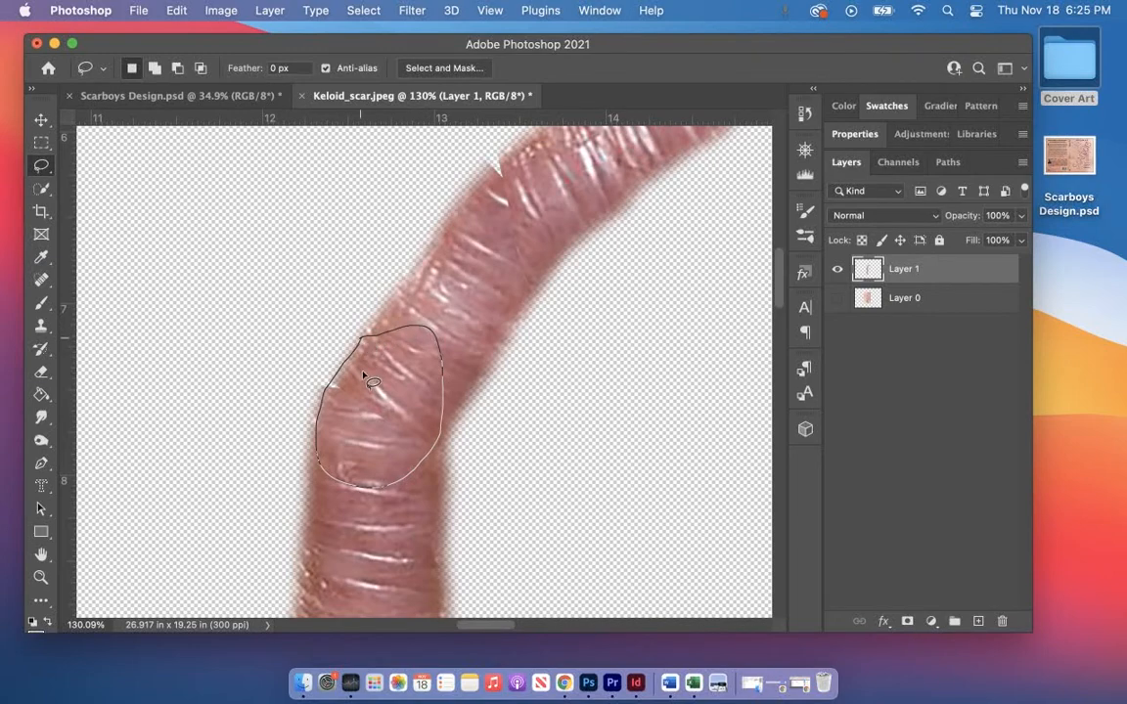
pyautogui.rightClick(364, 376)
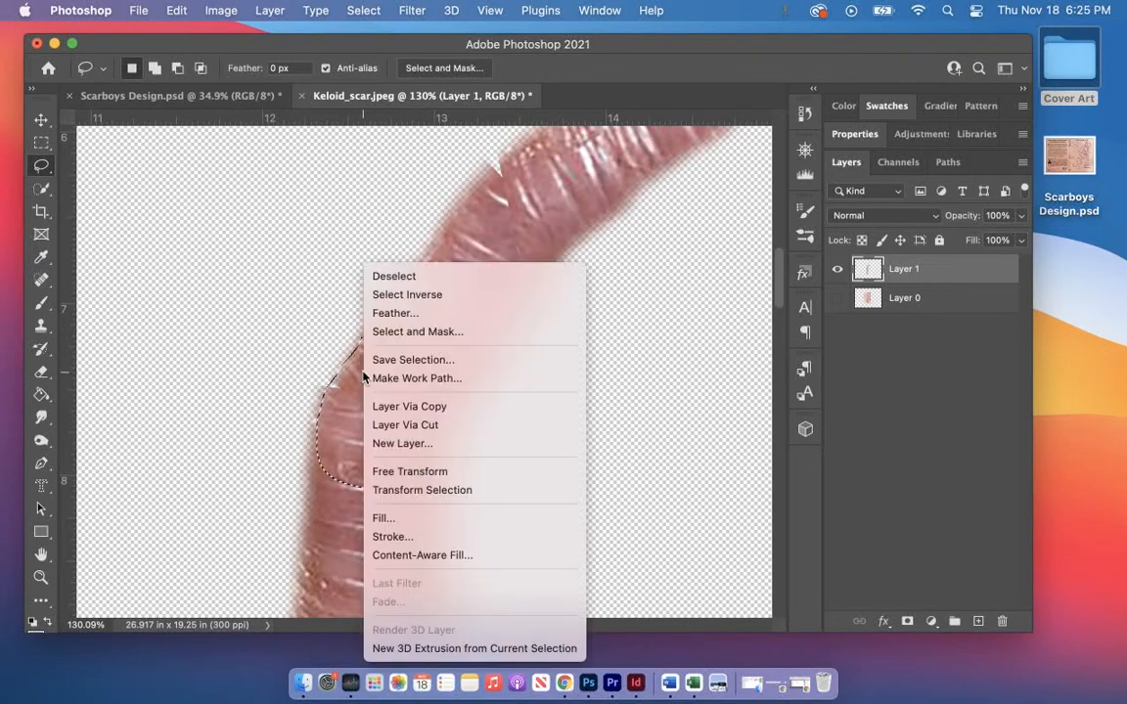
pyautogui.click(390, 519)
pyautogui.click(749, 273)
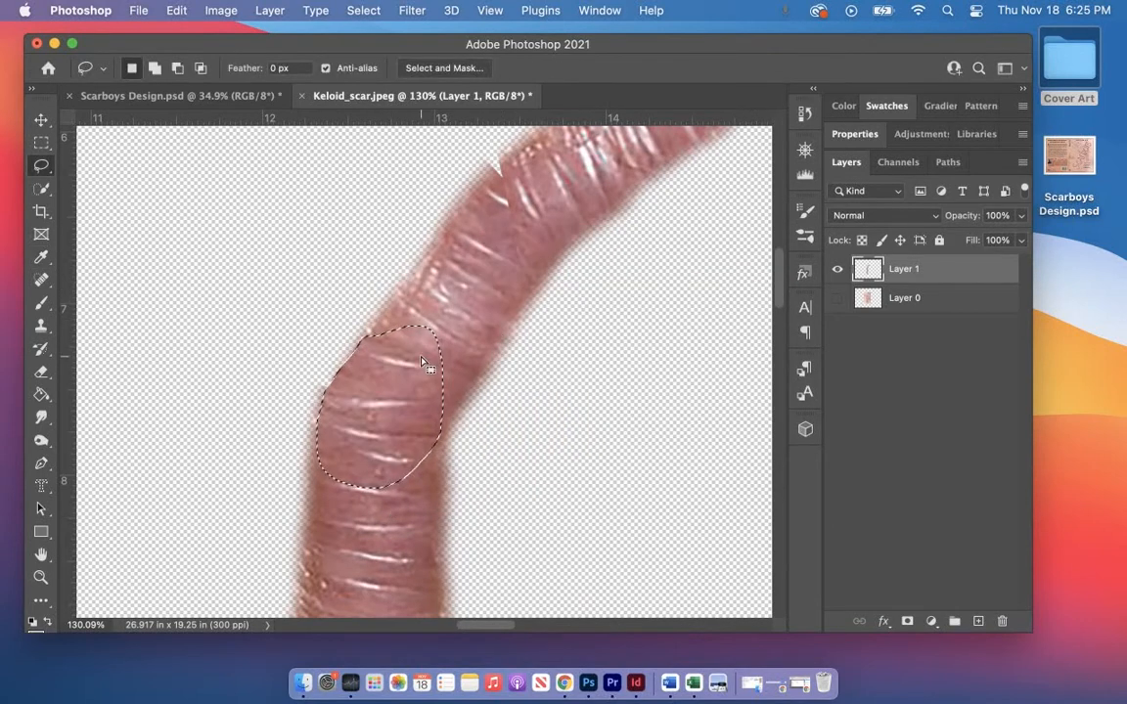
pyautogui.click(422, 359)
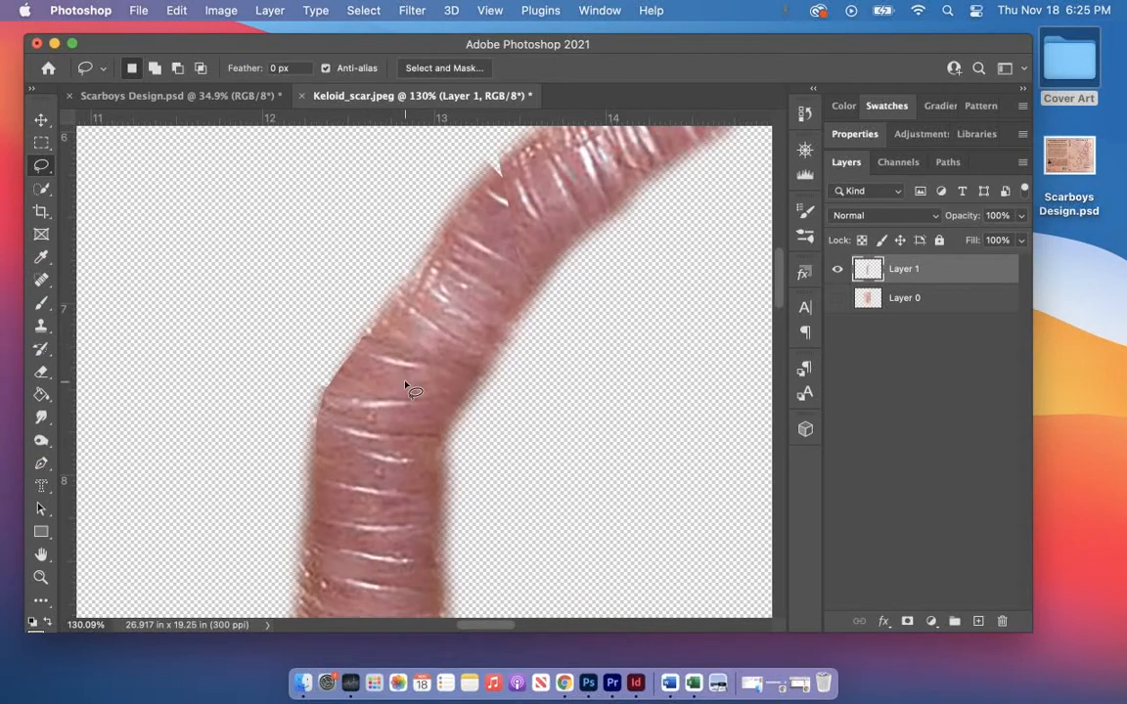
pyautogui.scroll(-6, 405, 386)
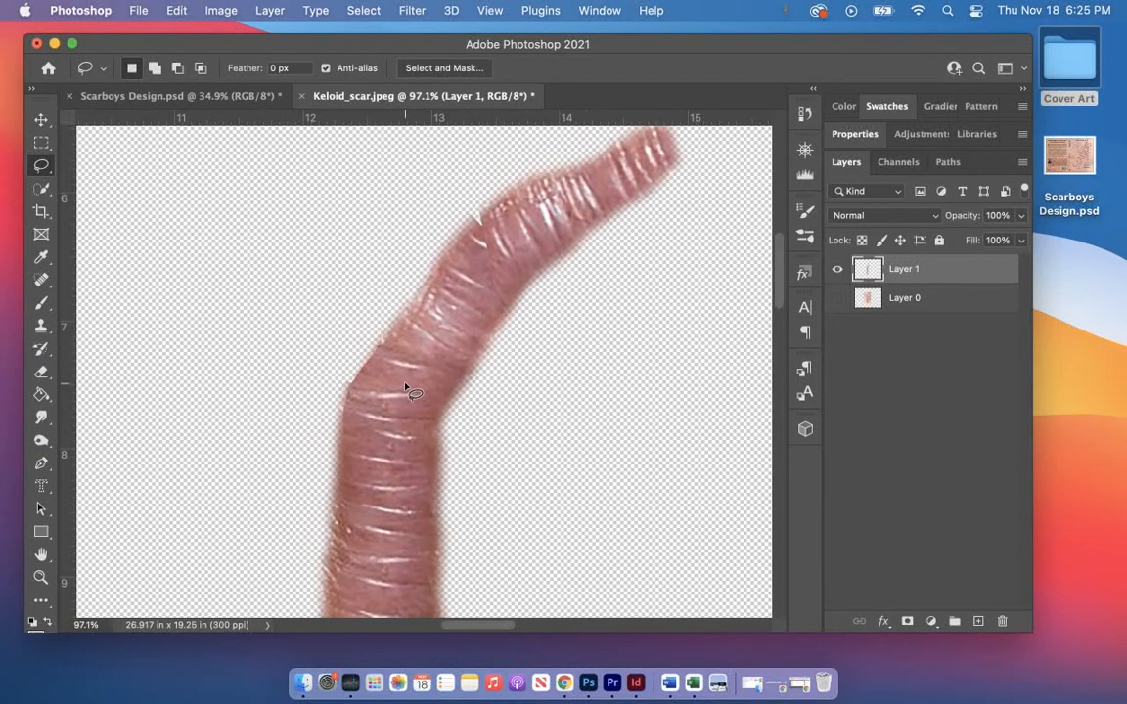
pyautogui.scroll(-6, 405, 389)
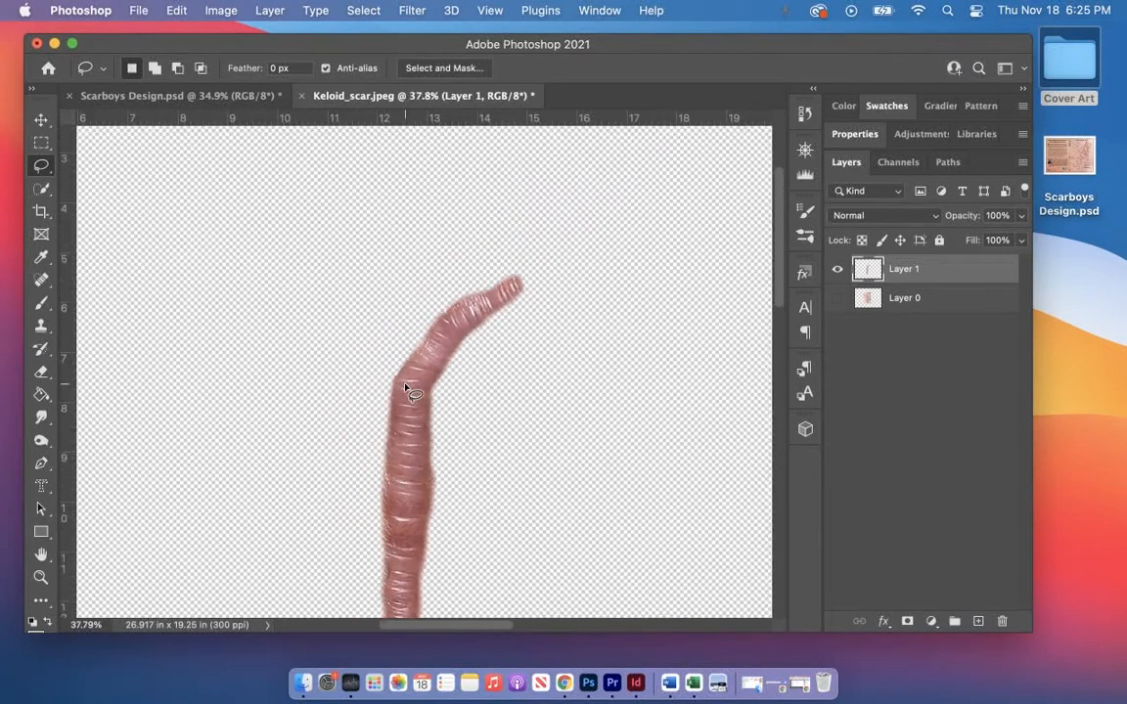
pyautogui.scroll(-3, 455, 379)
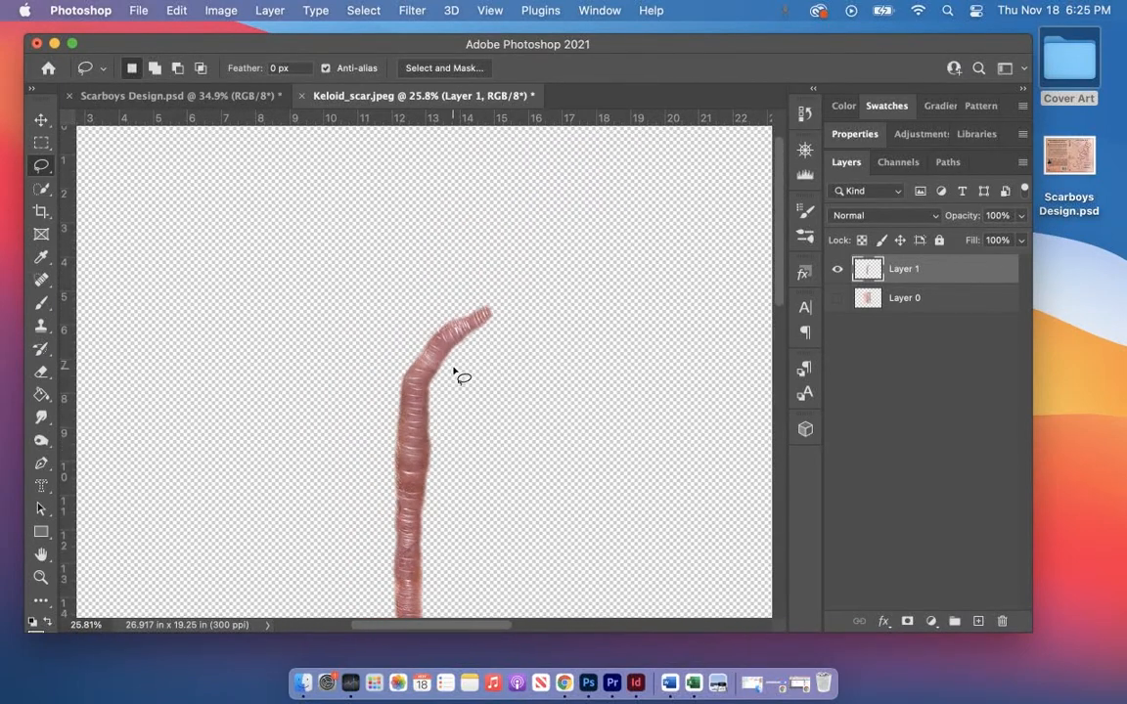
pyautogui.scroll(3, 455, 376)
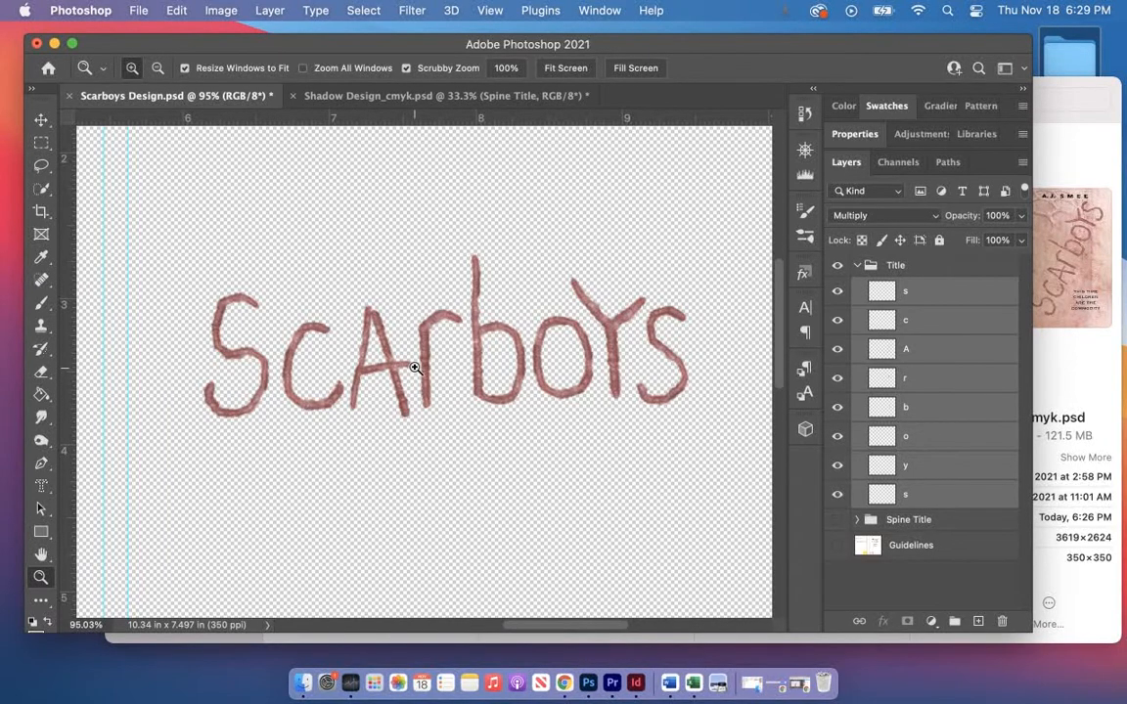
# Inspect the scar texture of the Title letters up close in Scarboys Design.psd and show the Spine Title group
pyautogui.scroll(5, 414, 368)
pyautogui.scroll(3, 396, 353)
pyautogui.scroll(4, 396, 353)
pyautogui.scroll(1, 396, 353)
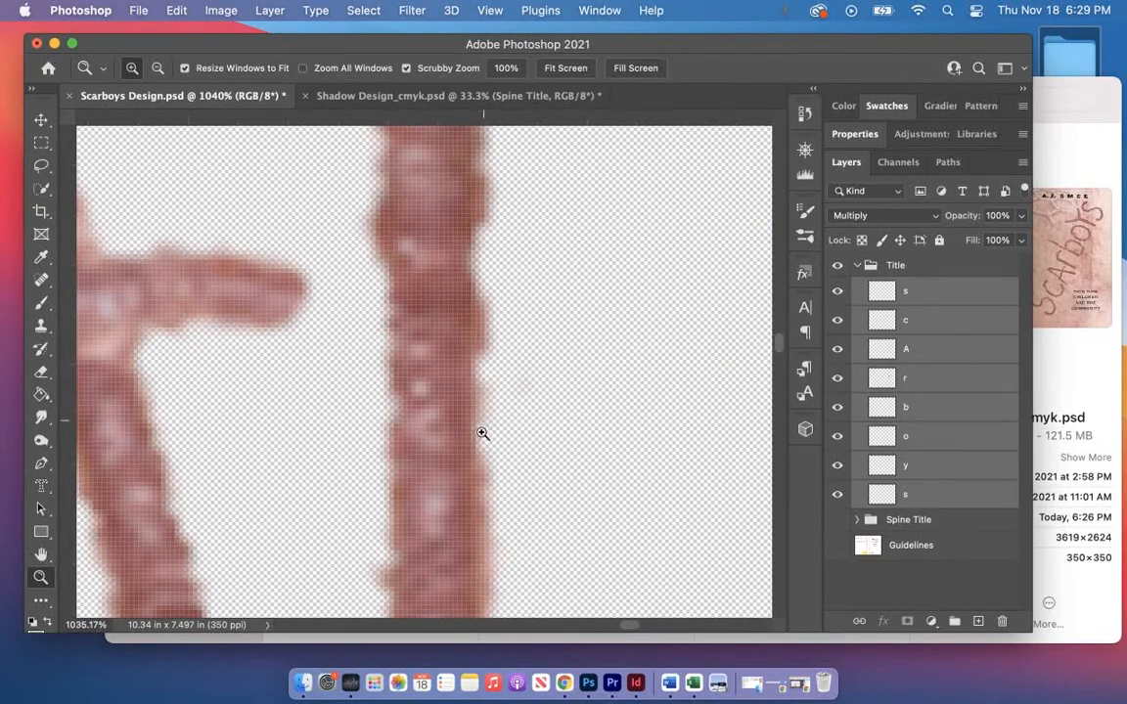
pyautogui.scroll(-12, 483, 431)
pyautogui.scroll(-1, 484, 438)
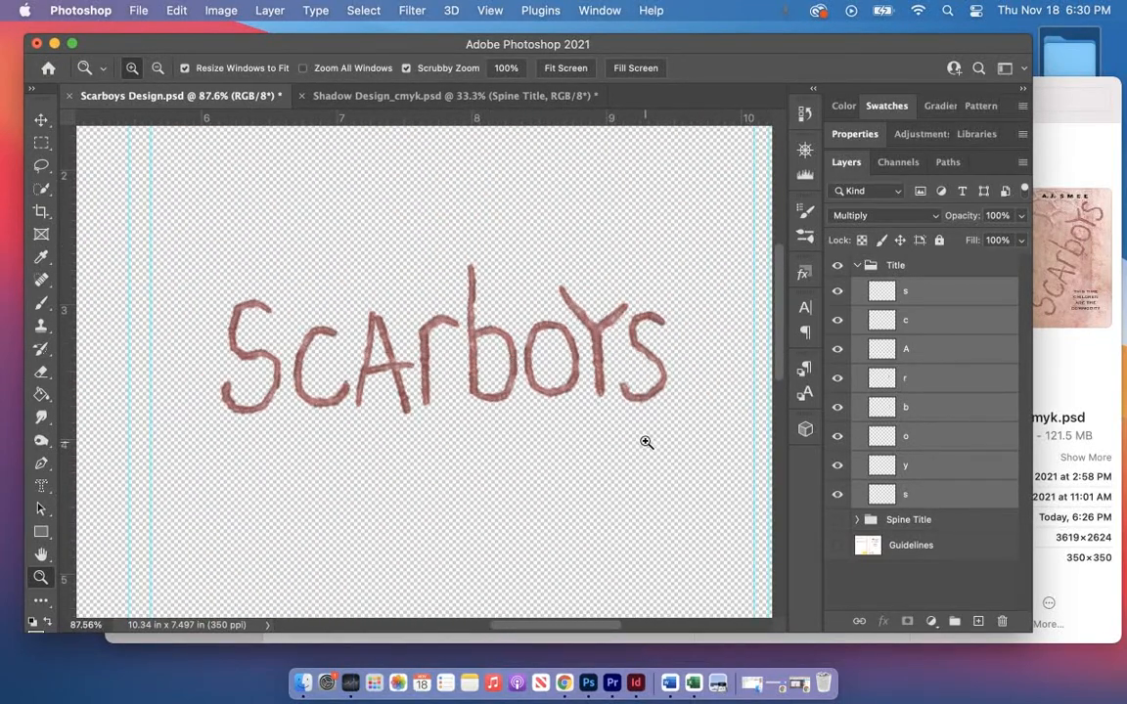
pyautogui.click(838, 520)
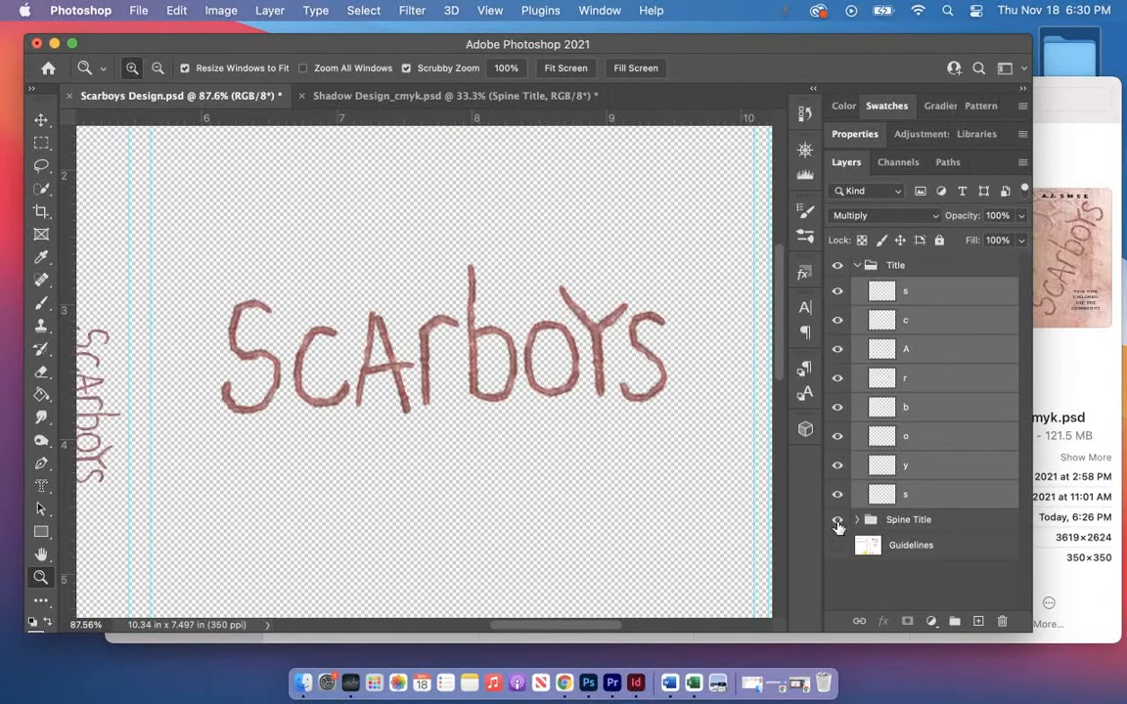
pyautogui.scroll(-3, 351, 395)
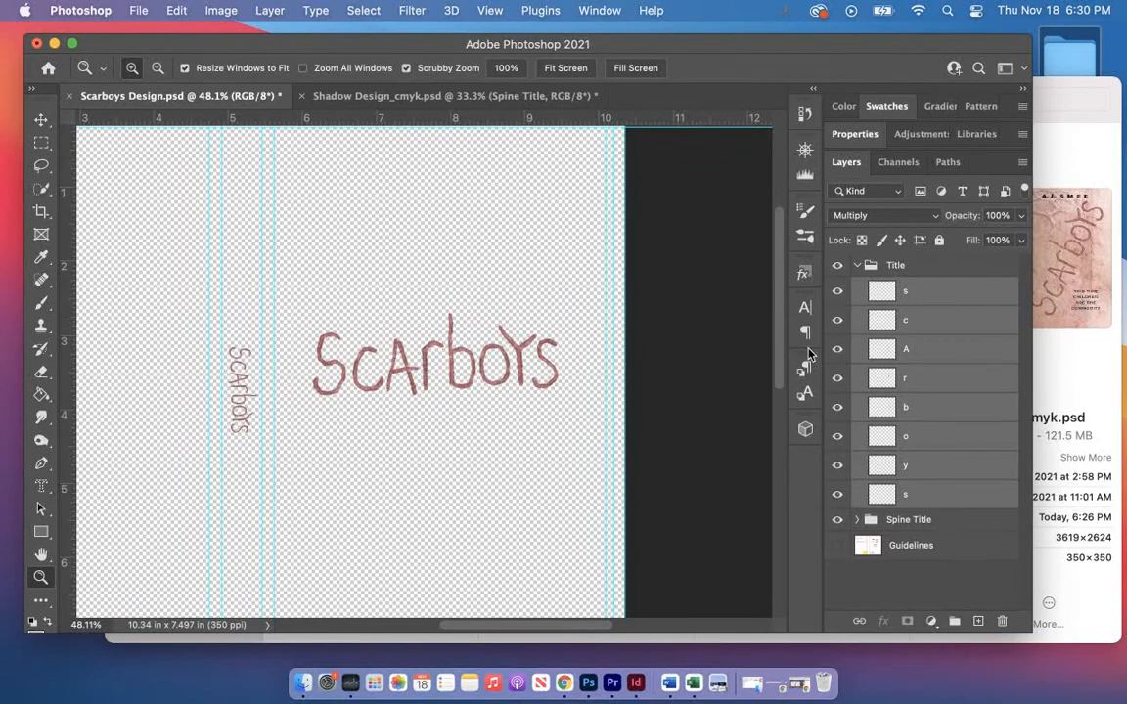
# Show the Guidelines layer to check the title placement against the cover template, and hide it again
pyautogui.press('super+t')
pyautogui.scroll(-2, 593, 335)
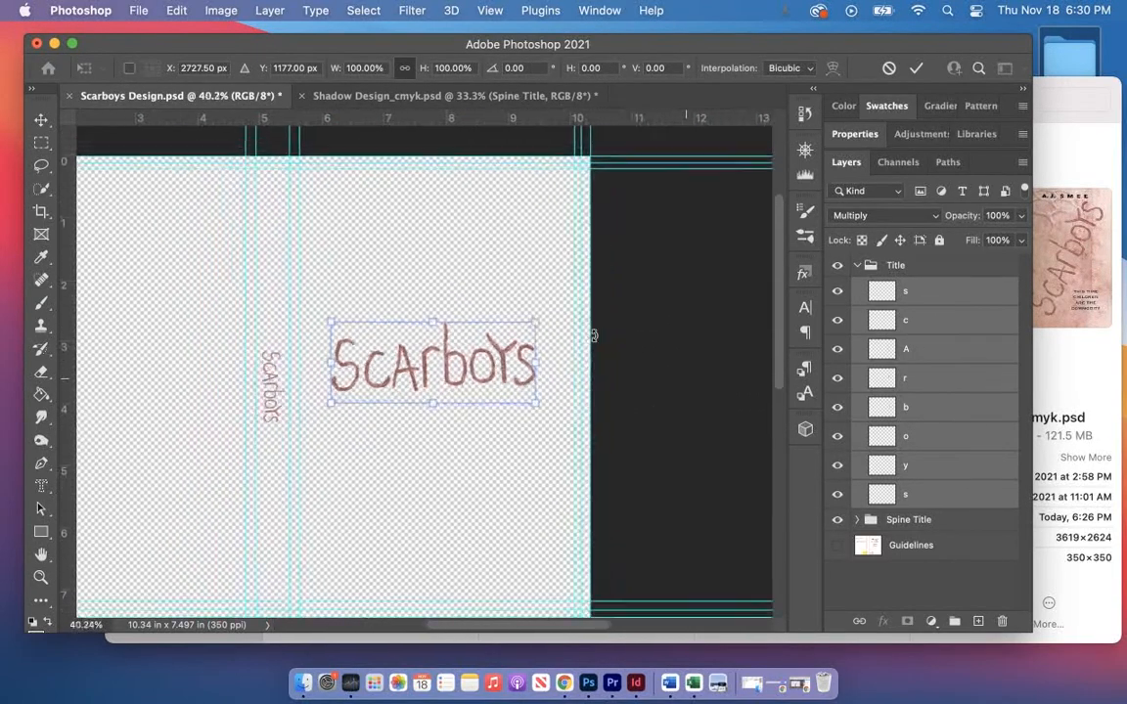
pyautogui.click(838, 548)
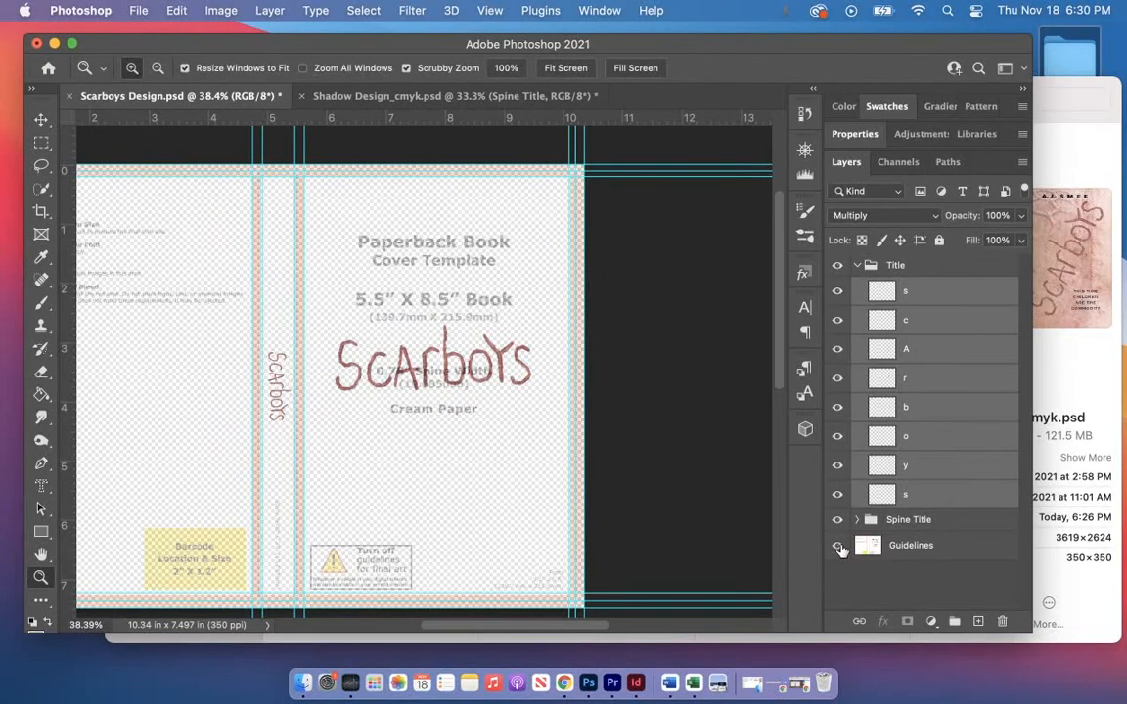
pyautogui.click(838, 550)
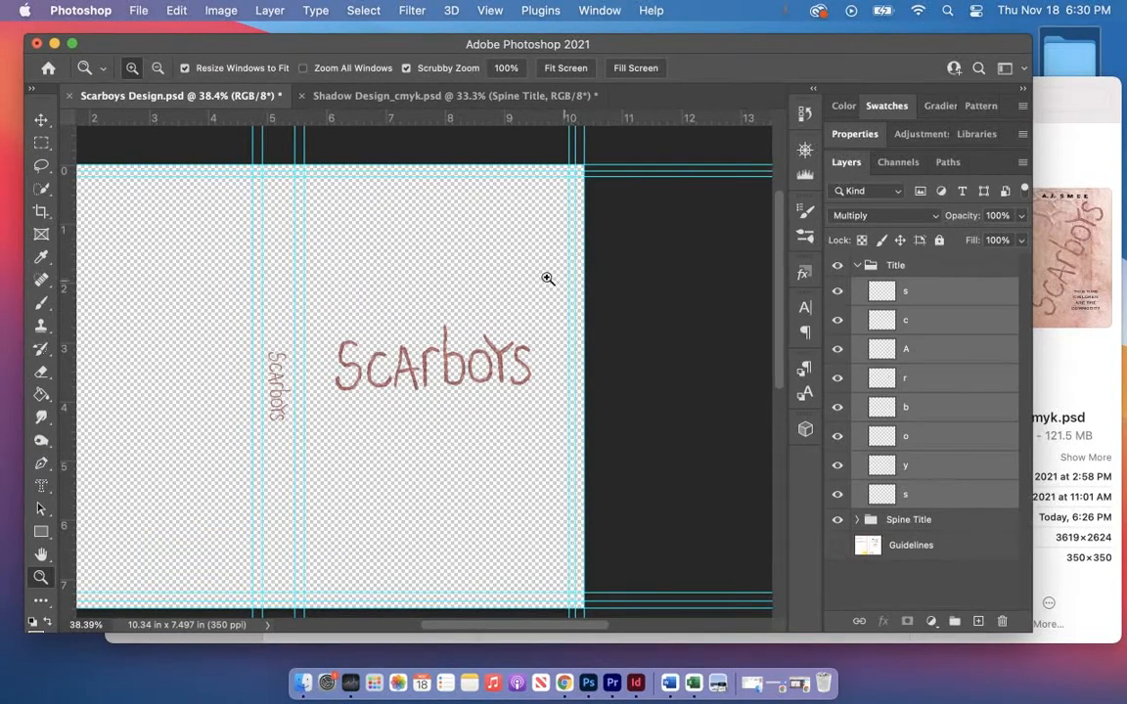
# Rotate the Title letters about 57.9° counterclockwise, scale them to about 182.4%, position them diagonally across the front cover, and apply the transformation
pyautogui.click(41, 118)
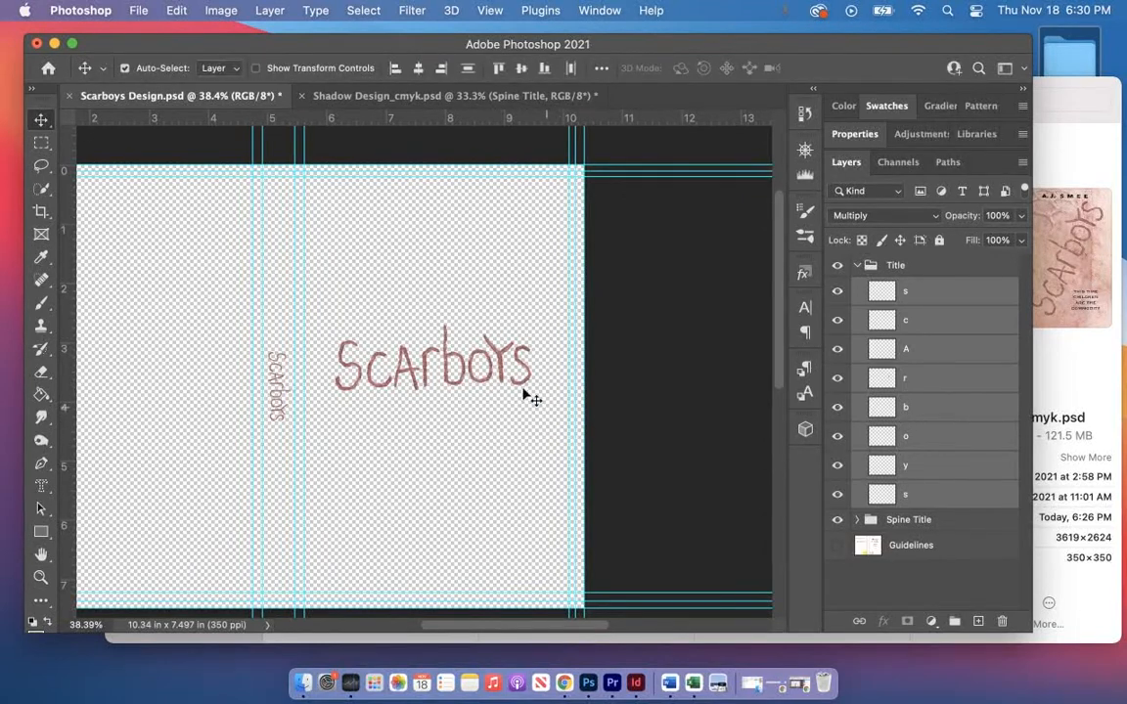
pyautogui.press('super+t')
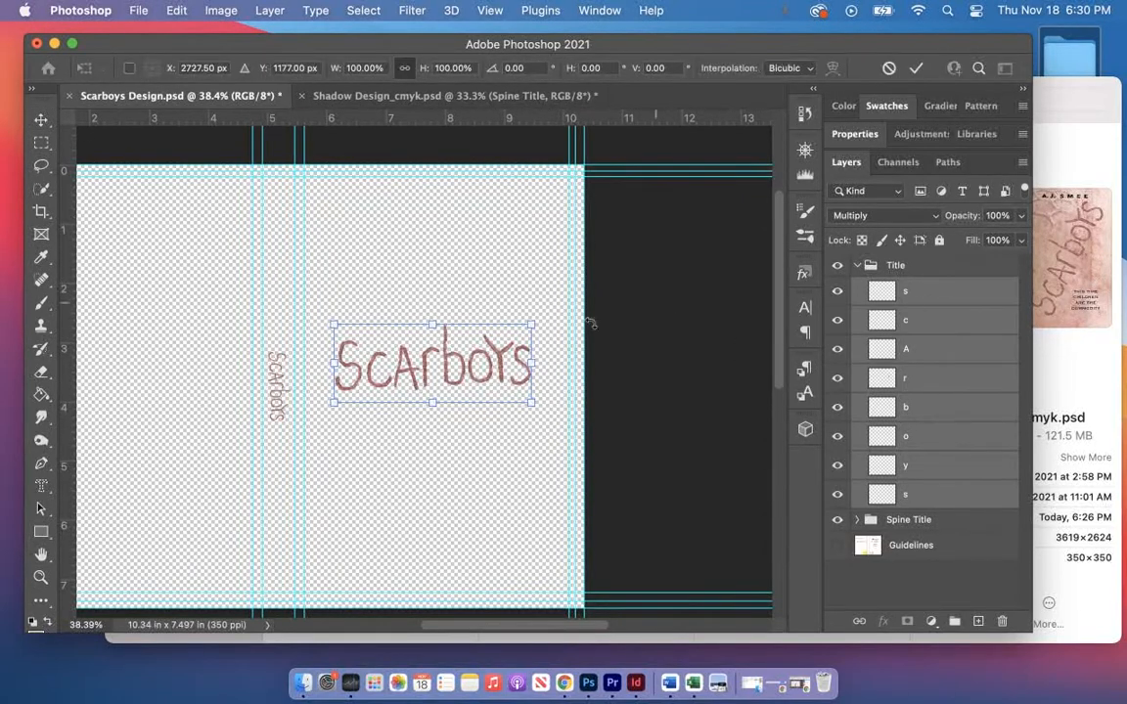
pyautogui.moveTo(548, 324); pyautogui.dragTo(487, 239)
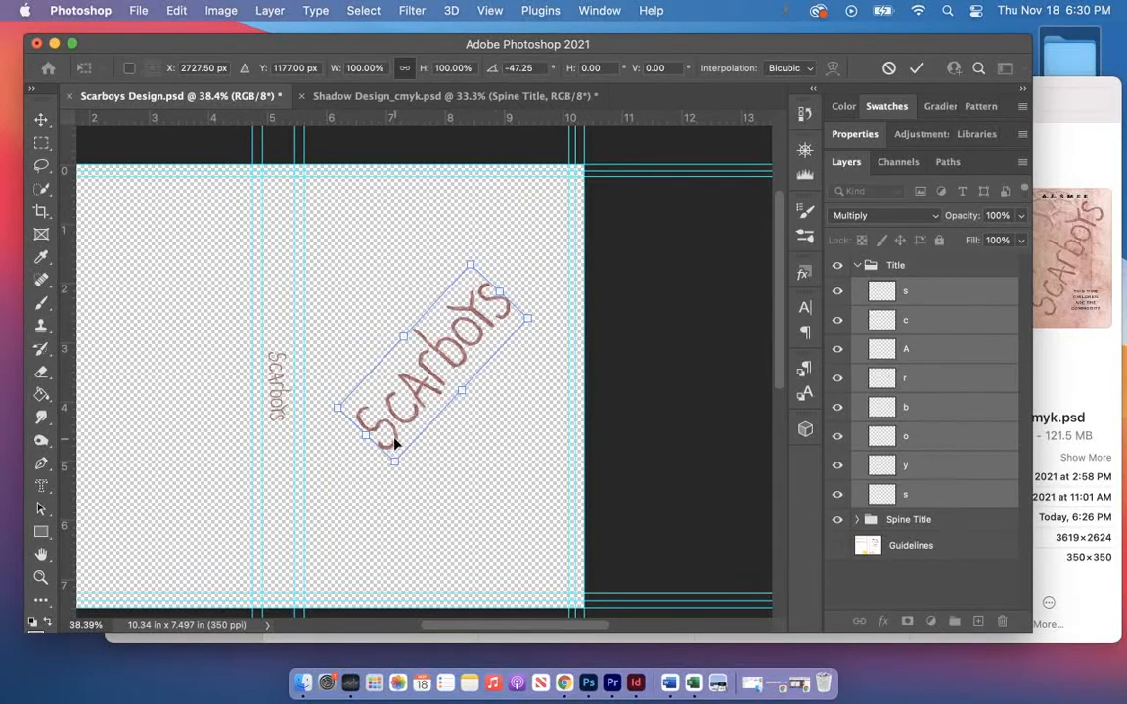
pyautogui.moveTo(393, 459); pyautogui.dragTo(342, 548)
pyautogui.moveTo(419, 435); pyautogui.dragTo(449, 418)
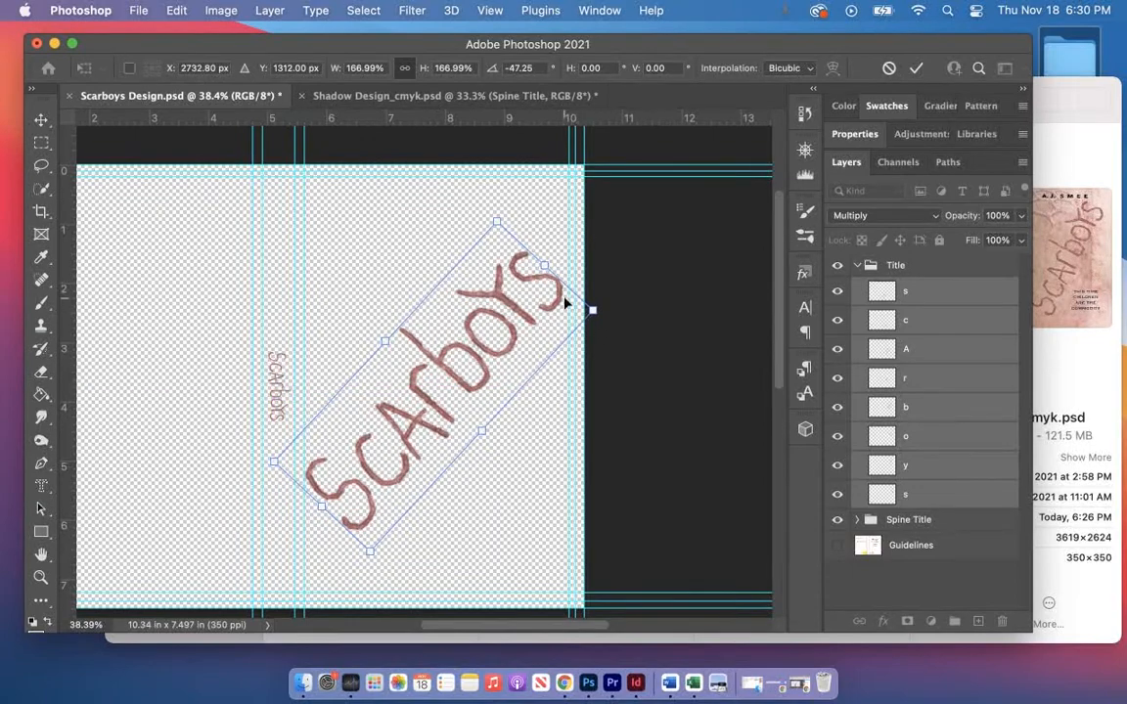
pyautogui.moveTo(491, 213); pyautogui.dragTo(458, 229)
pyautogui.moveTo(552, 307); pyautogui.dragTo(619, 283)
pyautogui.moveTo(464, 392)
pyautogui.mouseDown()
pyautogui.moveTo(442, 387)
pyautogui.moveTo(450, 404)
pyautogui.mouseUp()
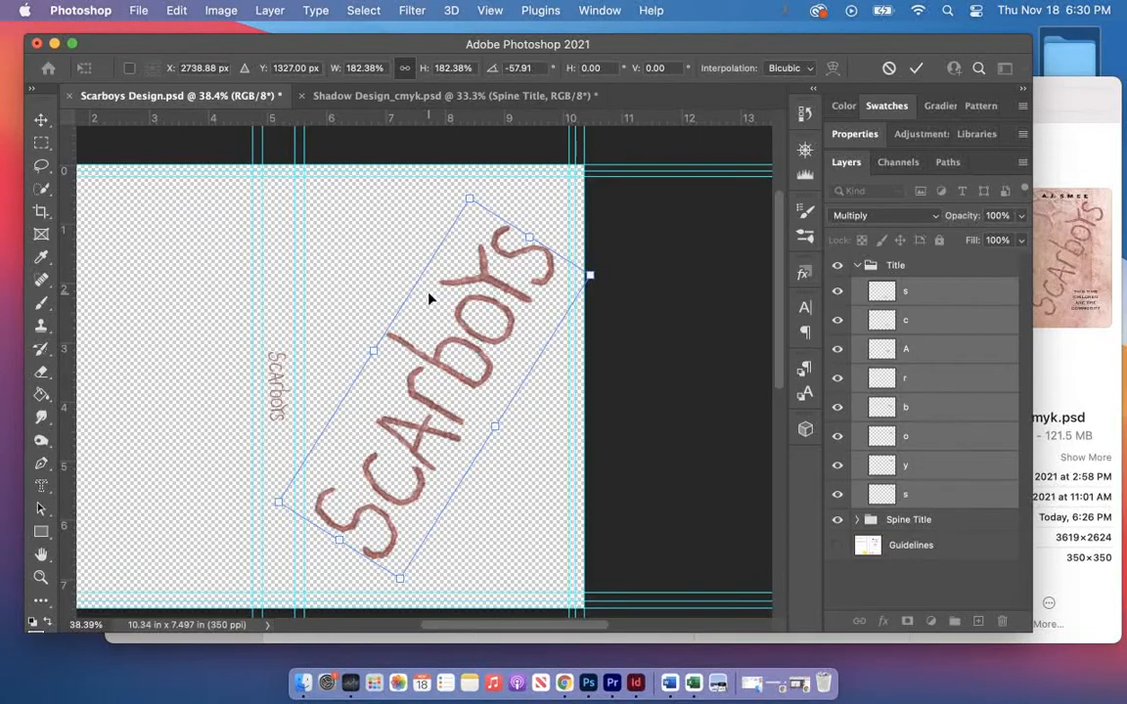
pyautogui.press('Return')
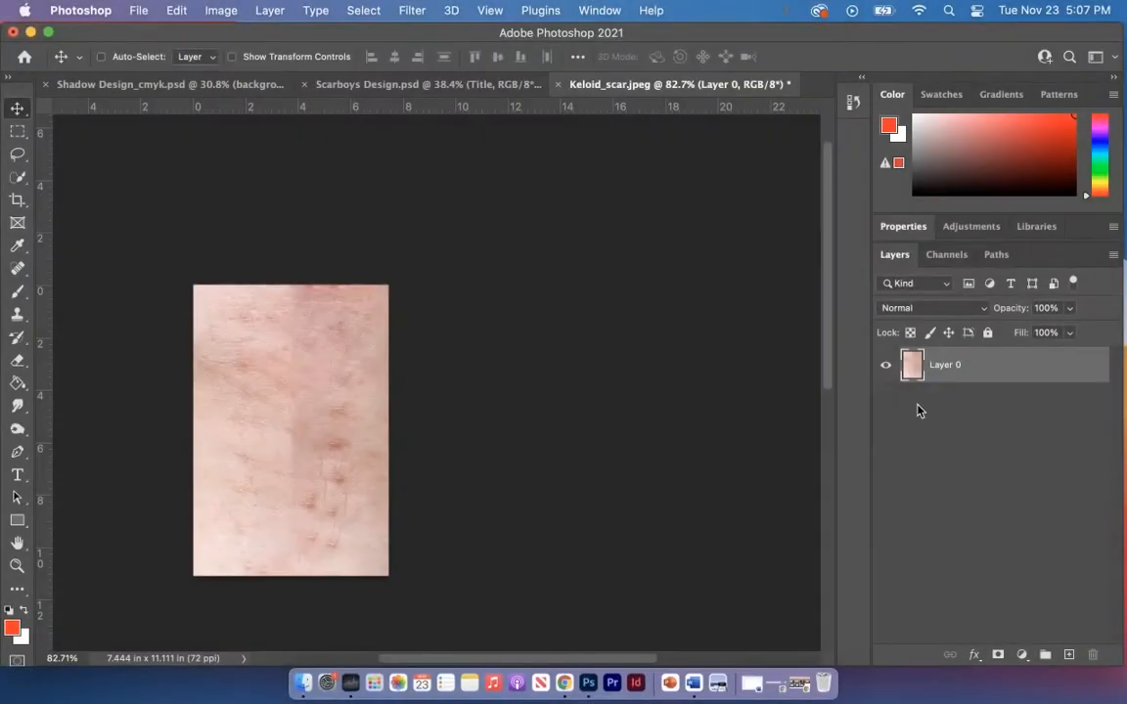
# Undo the latest changes to Layer 0 in Keloid_scar.jpeg back to the locked Background layer
pyautogui.press('super+z')
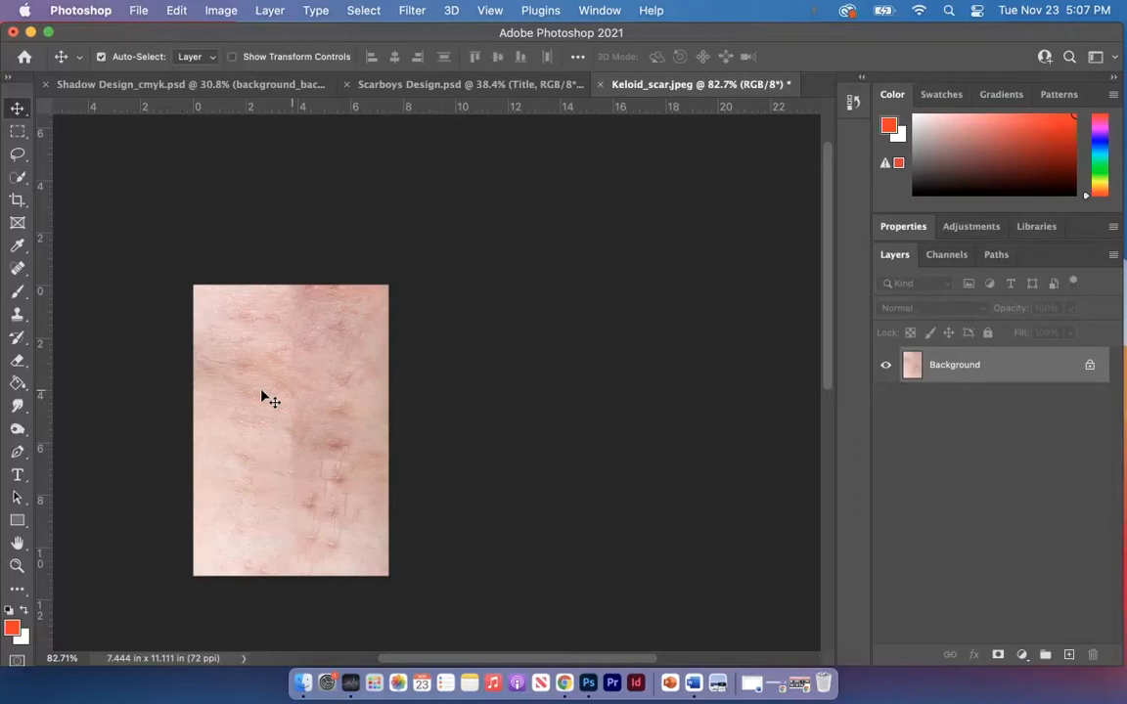
# Extend the Keloid_scar.jpeg canvas with the Crop tool to about 17.93 by 12.83 in, leaving space beside and above the skin photo
pyautogui.click(17, 199)
pyautogui.moveTo(397, 364); pyautogui.dragTo(476, 314)
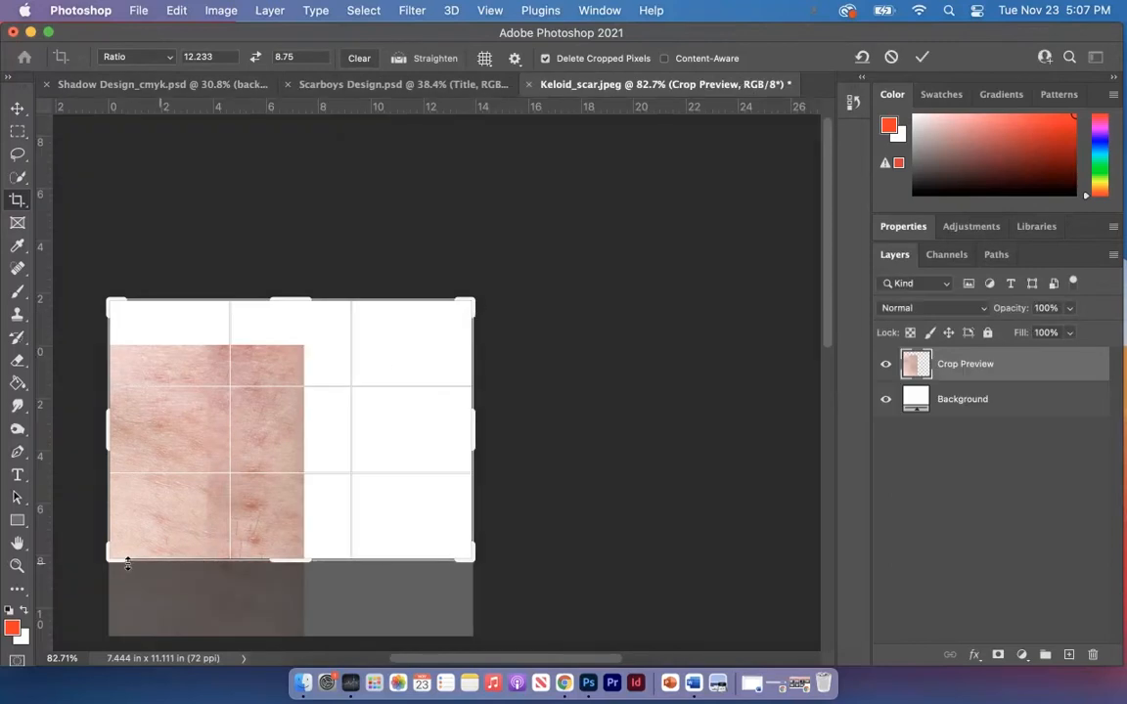
pyautogui.moveTo(108, 558); pyautogui.dragTo(84, 631)
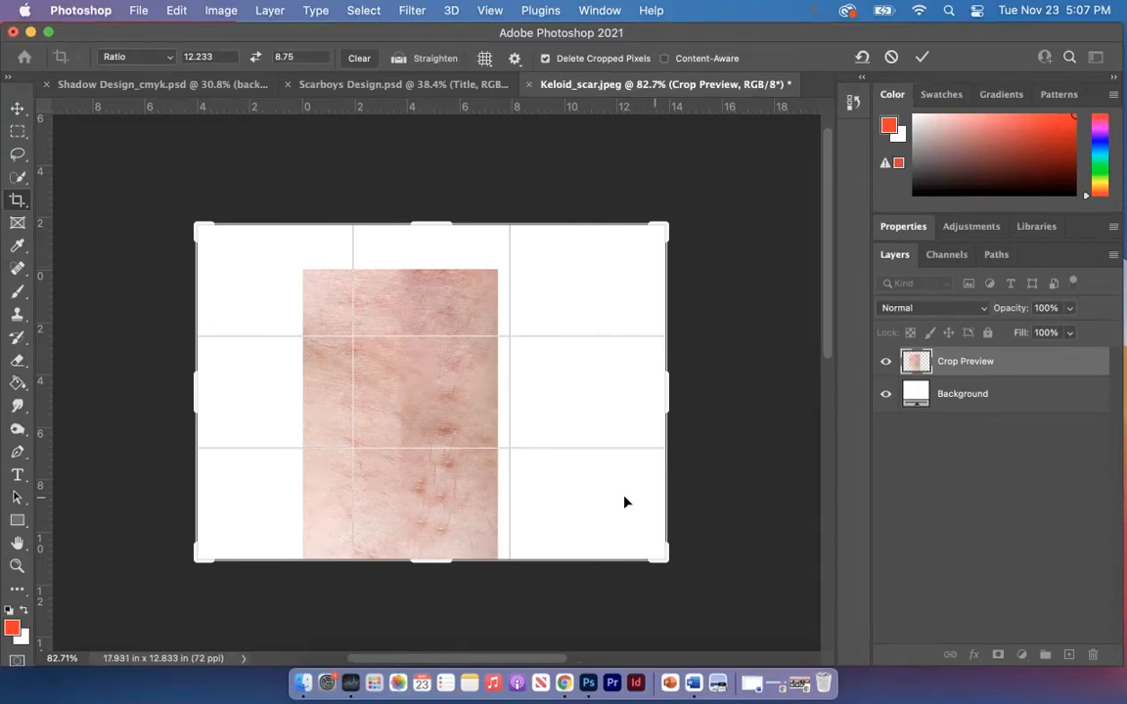
pyautogui.press('Return')
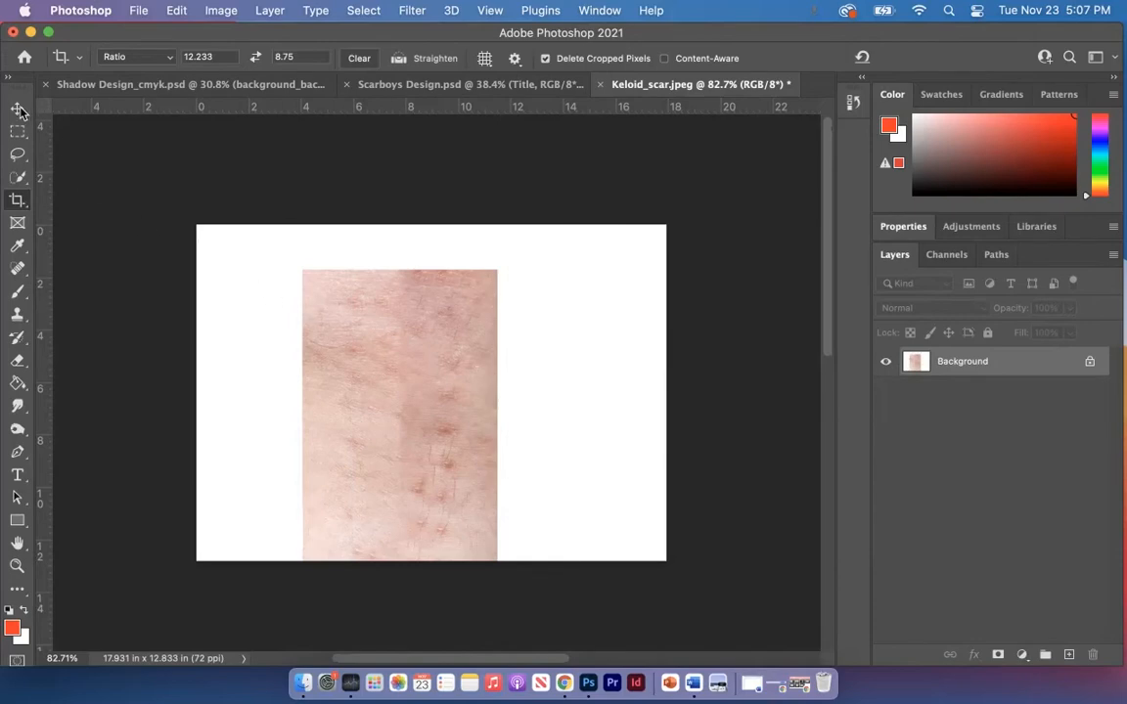
pyautogui.press('v')
pyautogui.moveTo(385, 347); pyautogui.dragTo(296, 347)
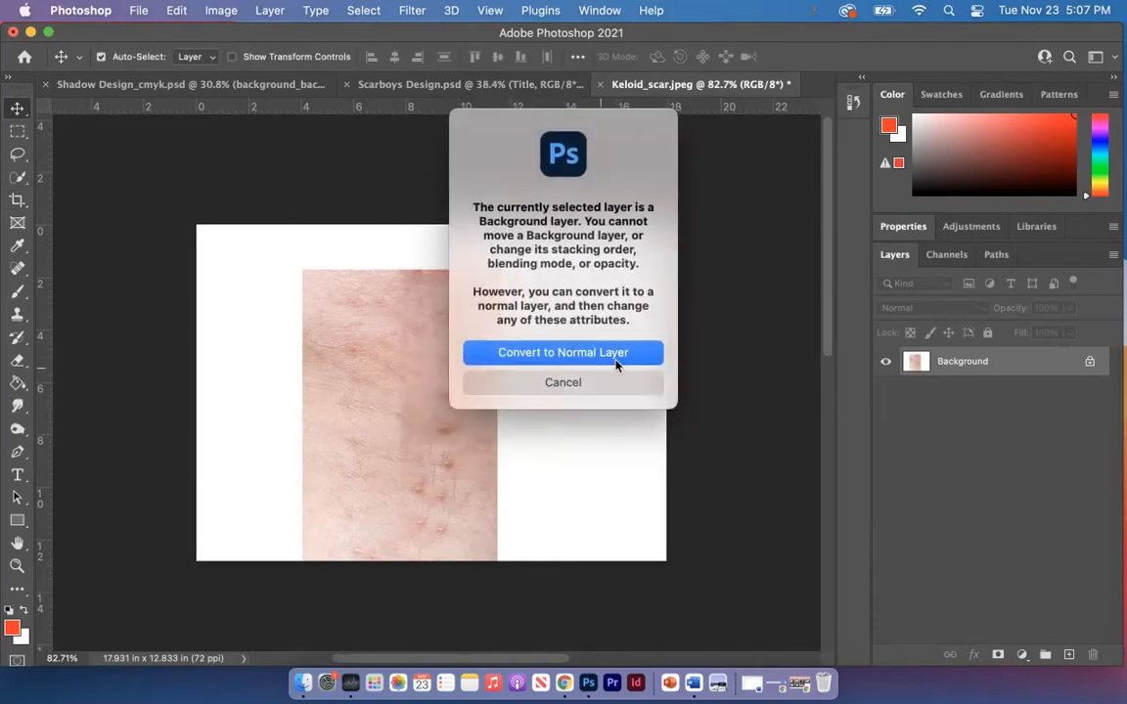
pyautogui.click(581, 385)
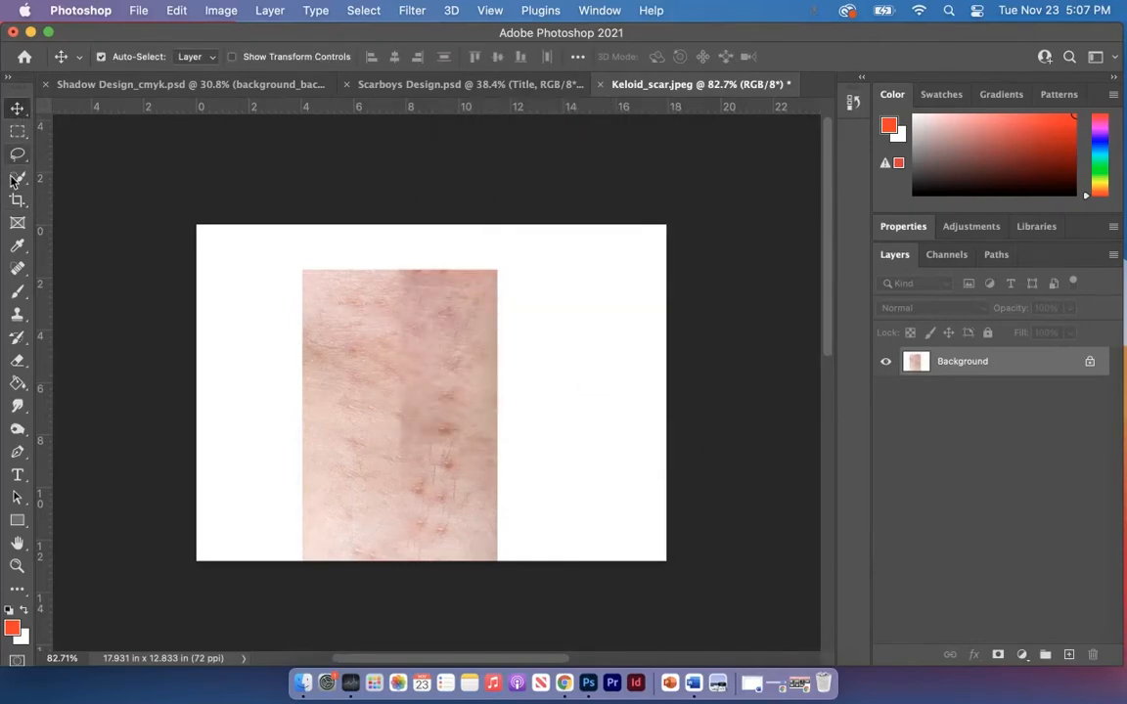
# Select the blank strip left of the skin photo, fill it with Content-Aware at 100% opacity, and deselect
pyautogui.click(18, 131)
pyautogui.moveTo(197, 226); pyautogui.dragTo(304, 576)
pyautogui.rightClick(259, 463)
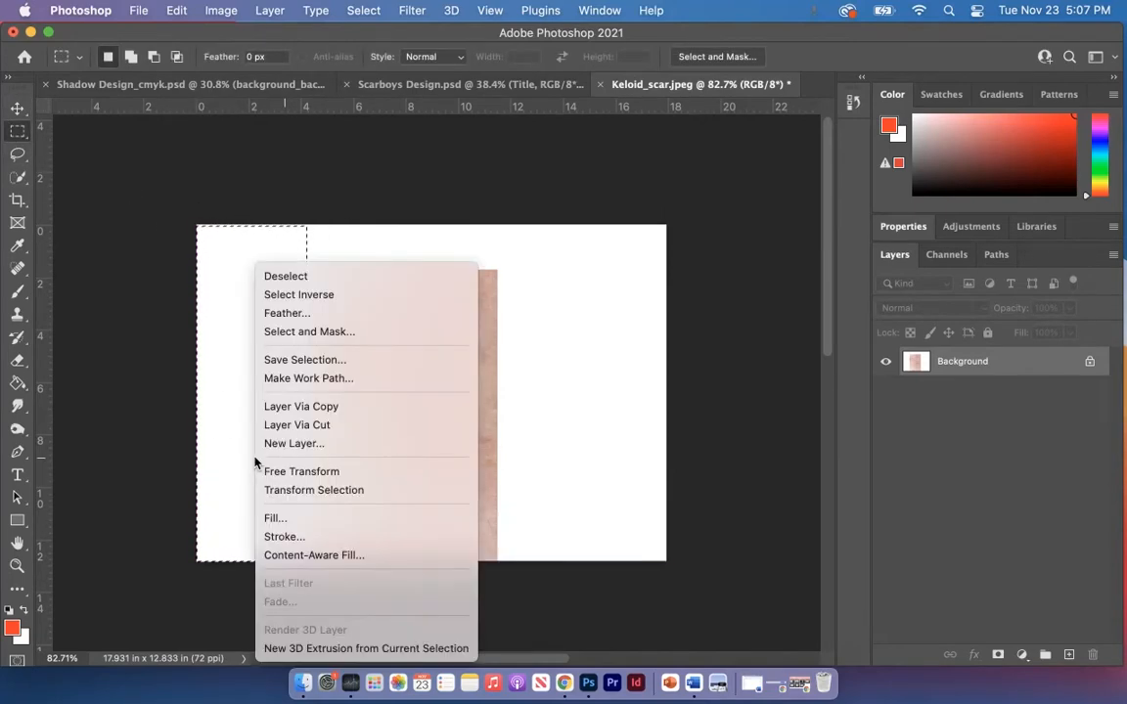
pyautogui.click(290, 519)
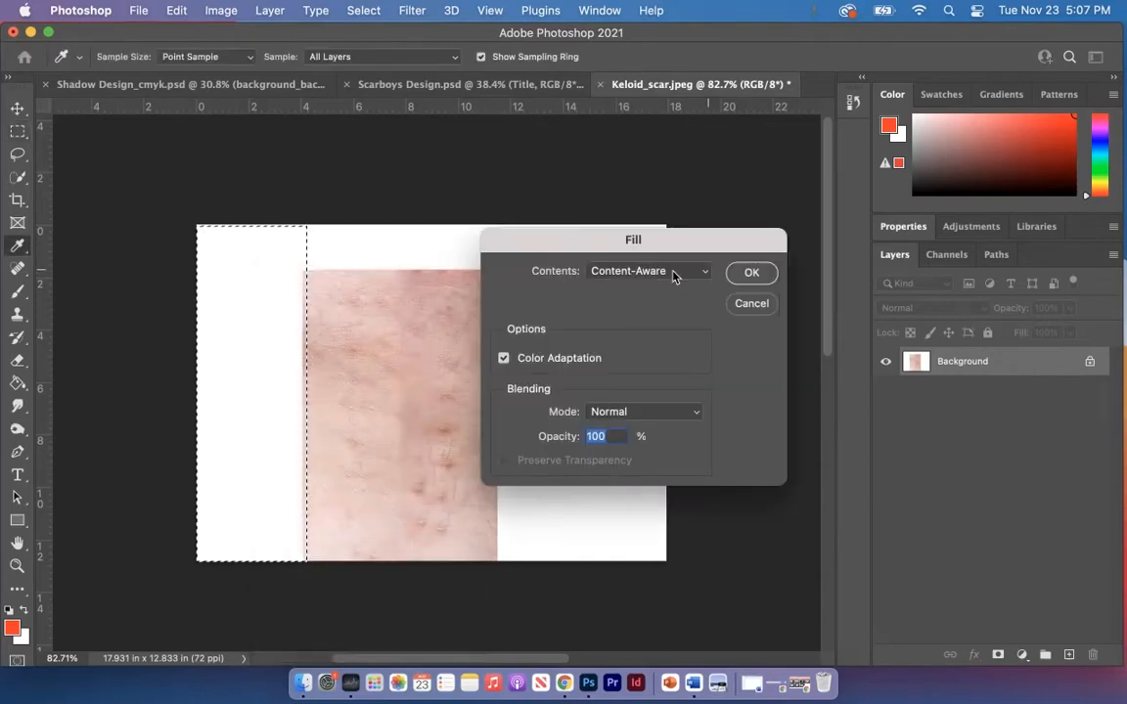
pyautogui.click(751, 274)
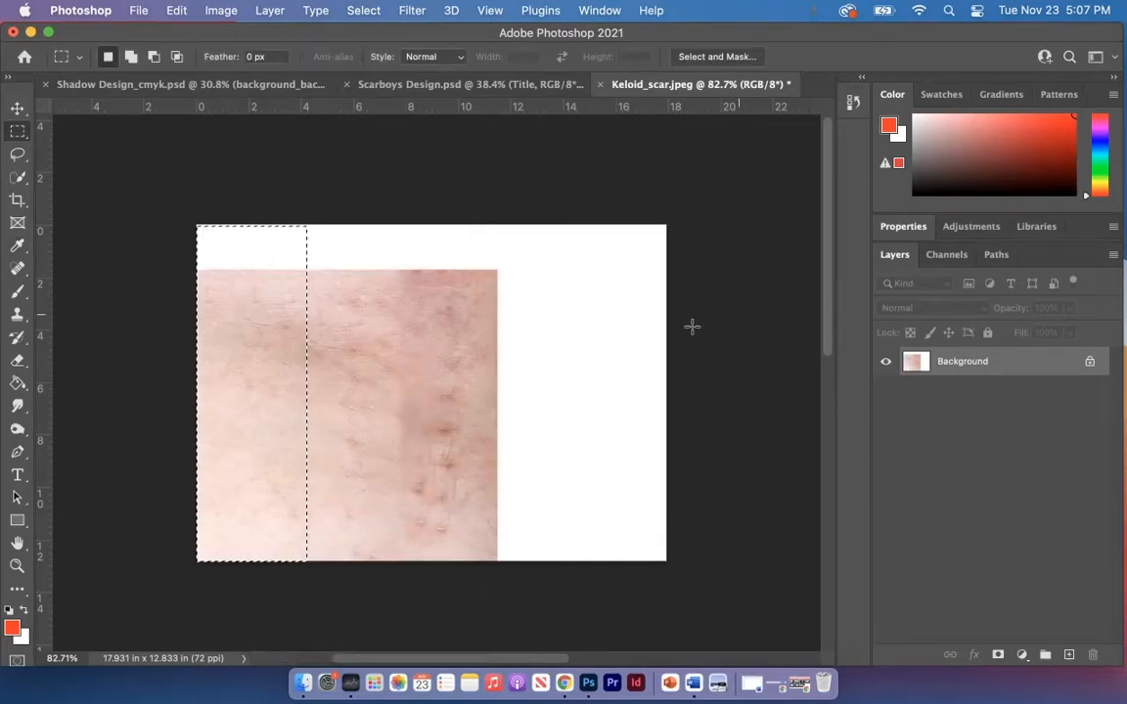
pyautogui.press('super+d')
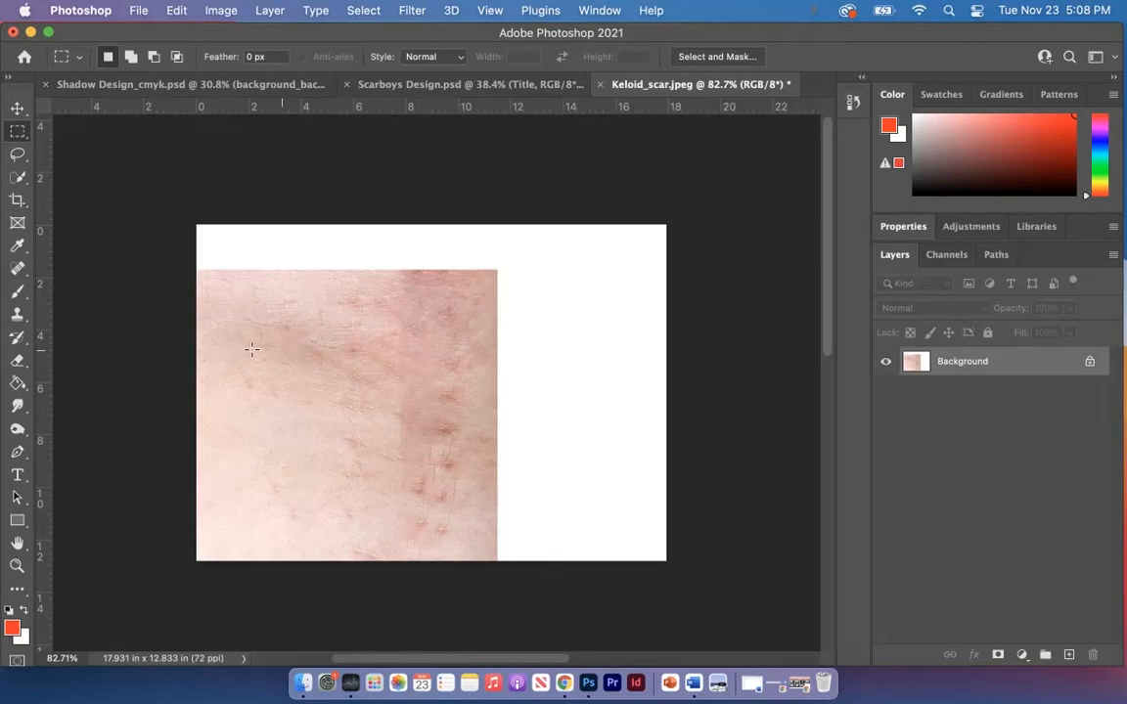
# Select the strip along the upper edge of the canvas across its full width and fill it with Content-Aware
pyautogui.moveTo(195, 223); pyautogui.dragTo(669, 271)
pyautogui.rightClick(581, 253)
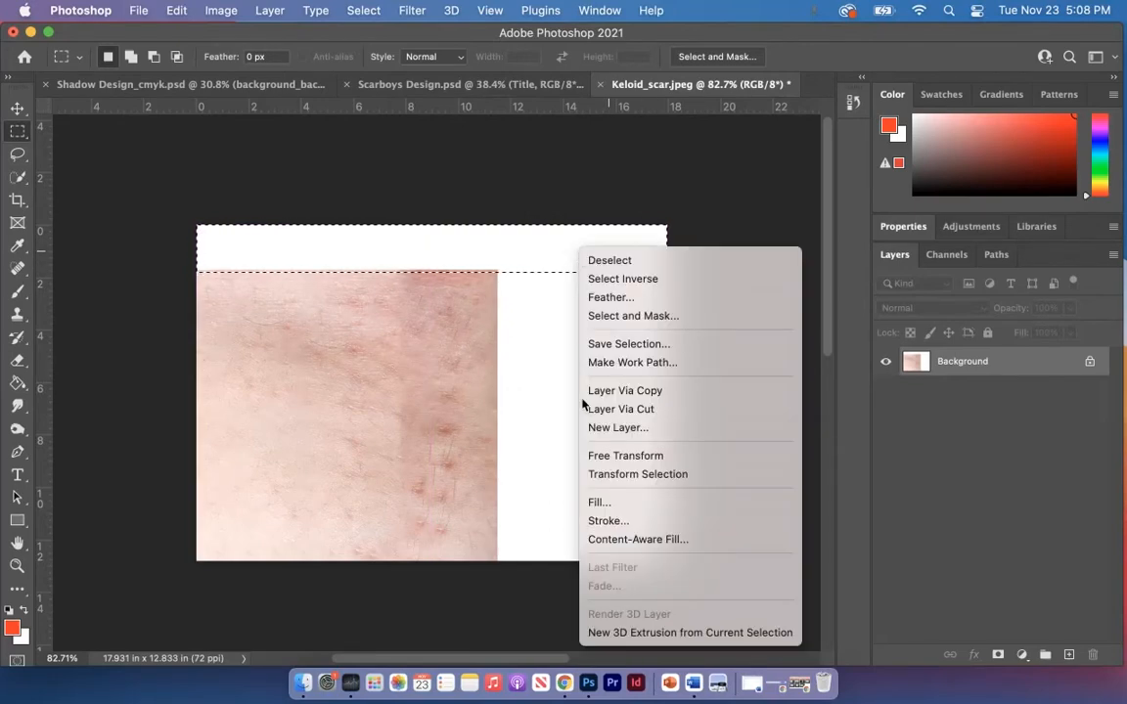
pyautogui.click(597, 502)
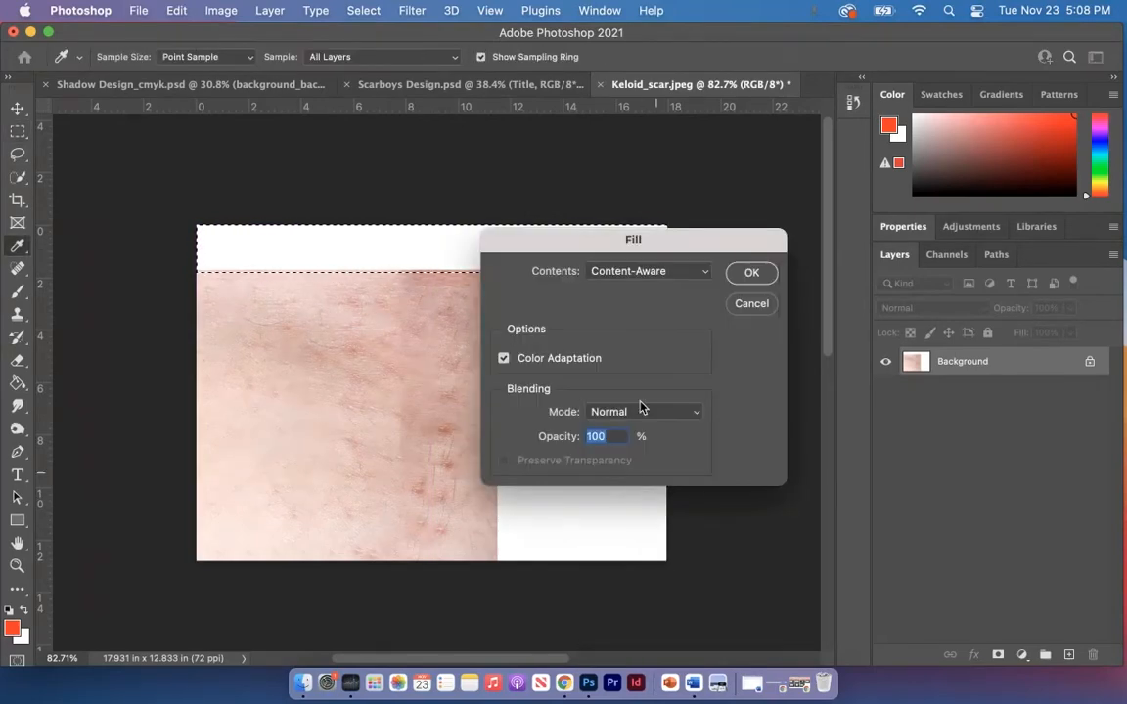
pyautogui.click(753, 272)
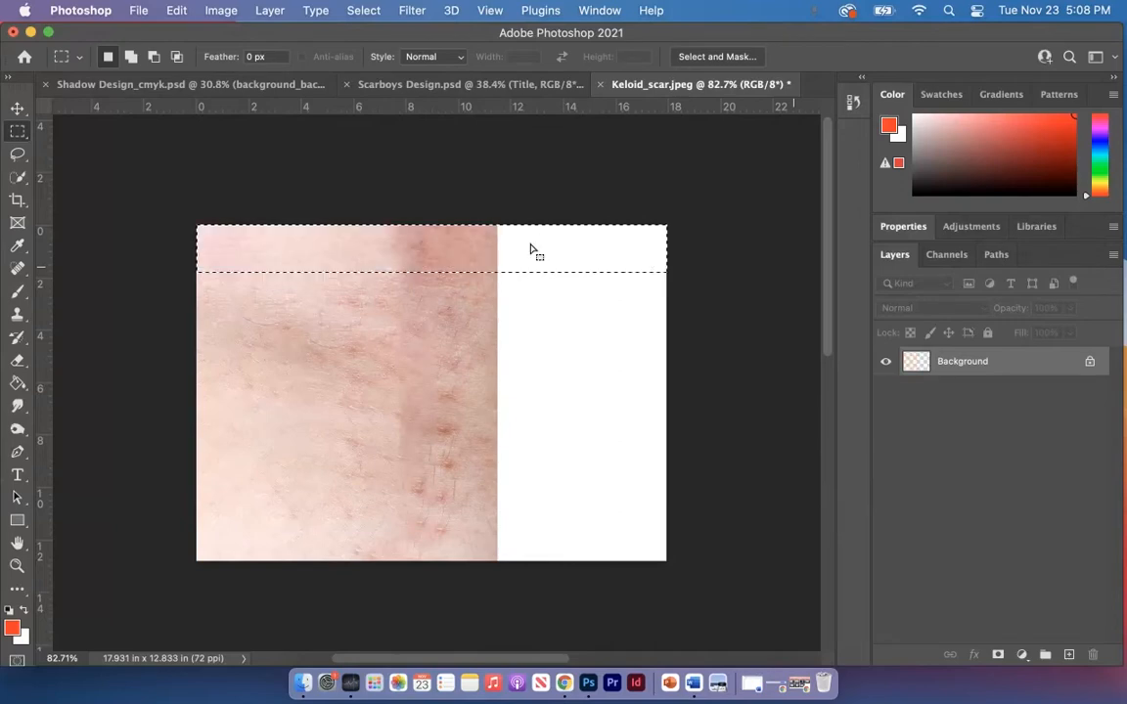
# Select the blank area right of the skin with a slight overlap, apply a Content-Aware fill, and deselect
pyautogui.moveTo(489, 226); pyautogui.dragTo(676, 581)
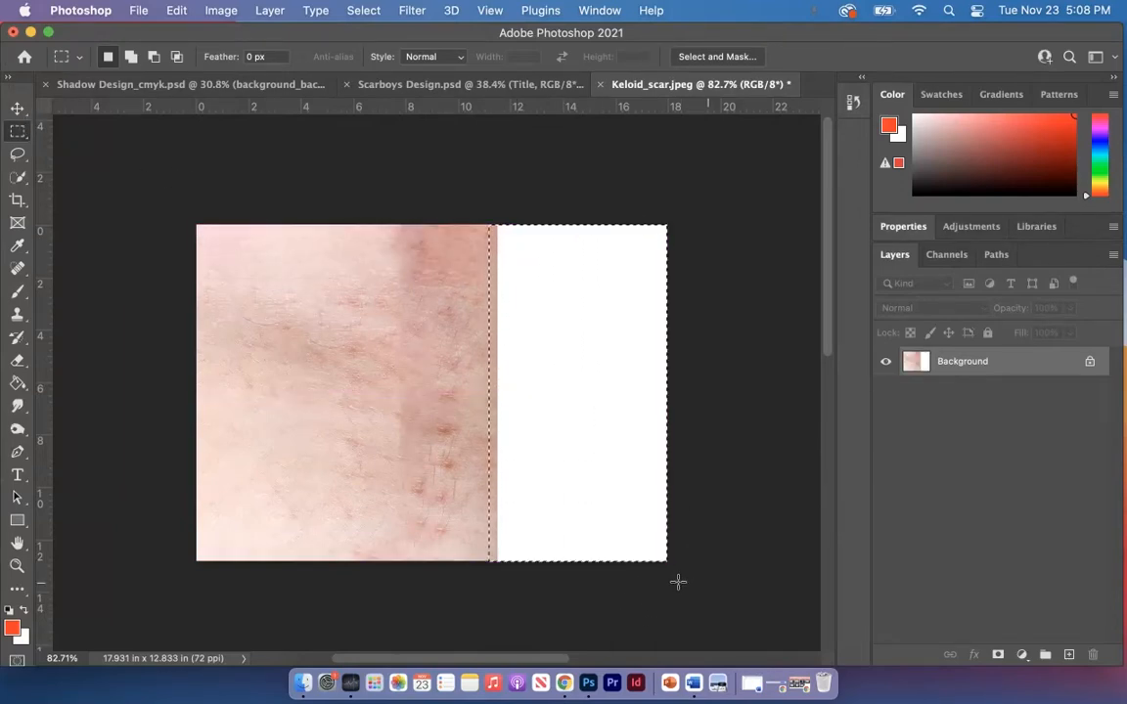
pyautogui.rightClick(564, 453)
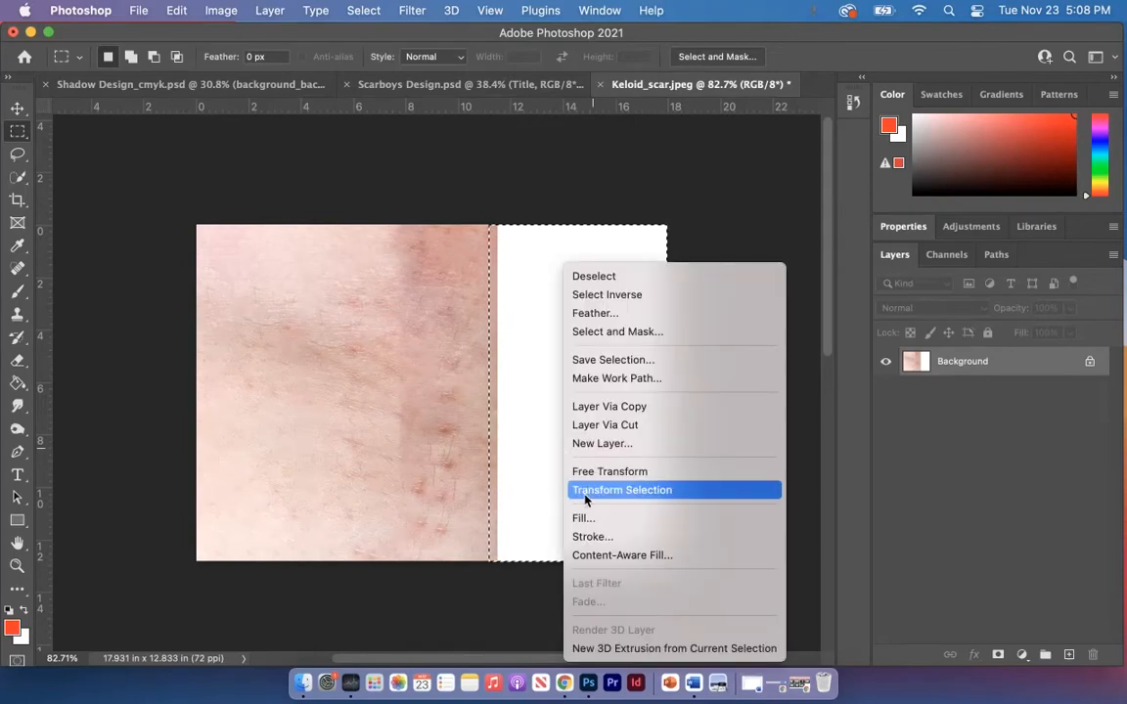
pyautogui.click(566, 516)
pyautogui.click(751, 273)
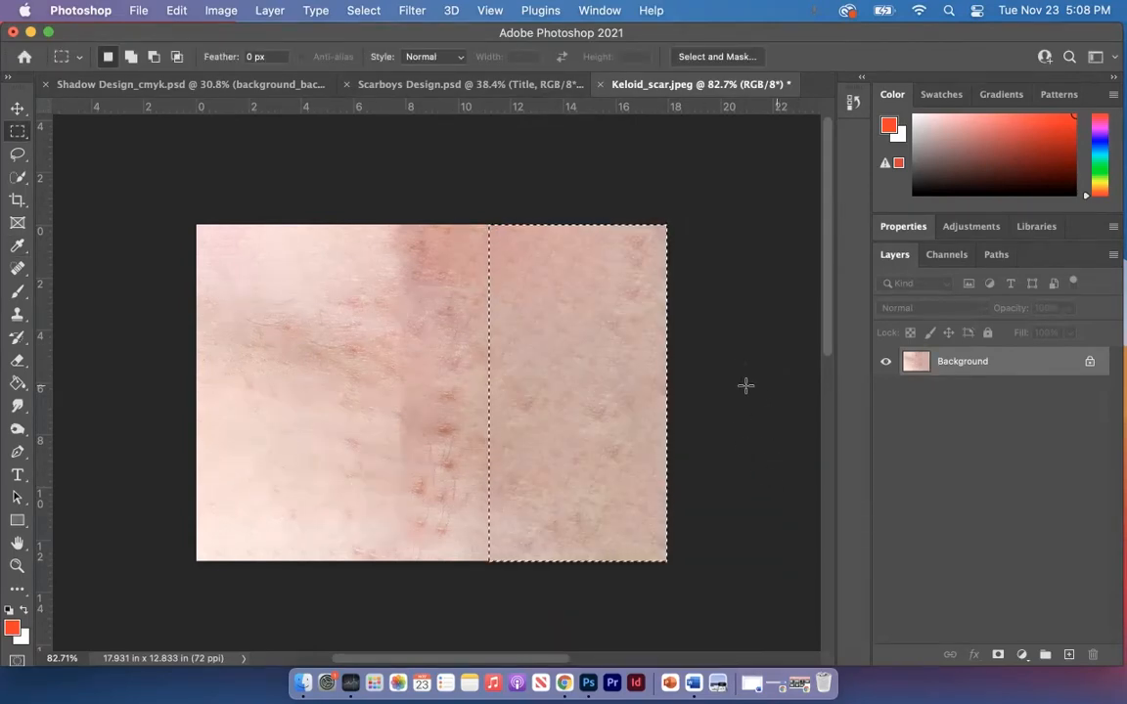
pyautogui.press('super+d')
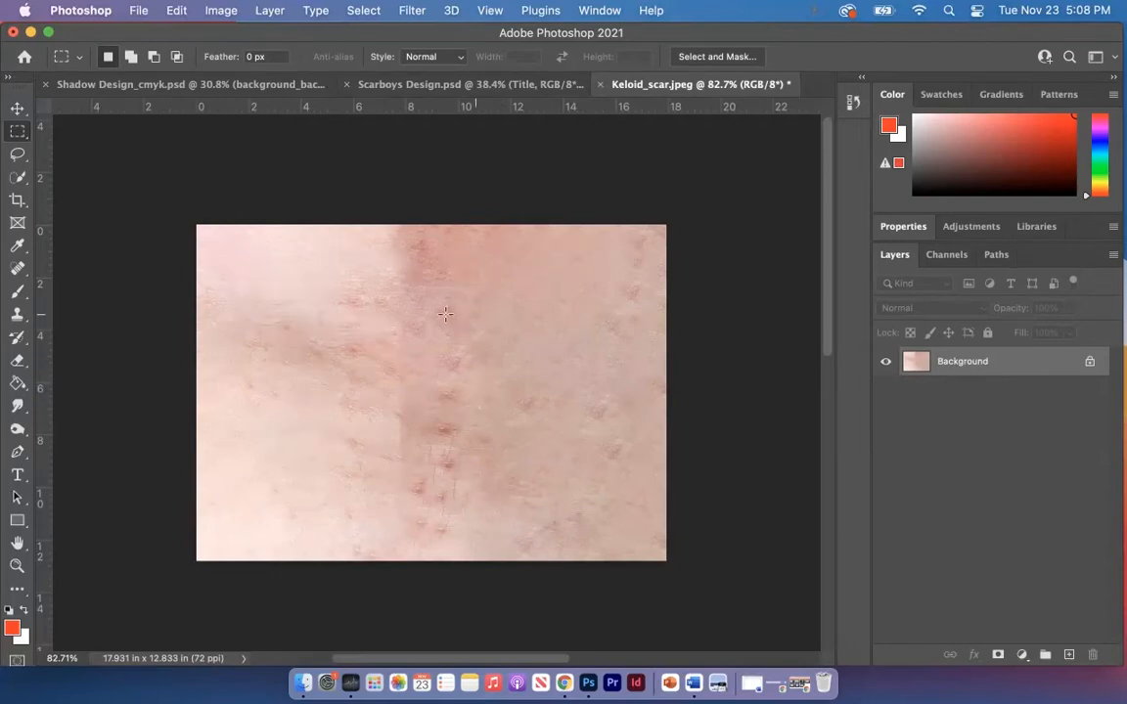
# Unlock the Background layer of the extended skin image and look through the available filters
pyautogui.click(1090, 361)
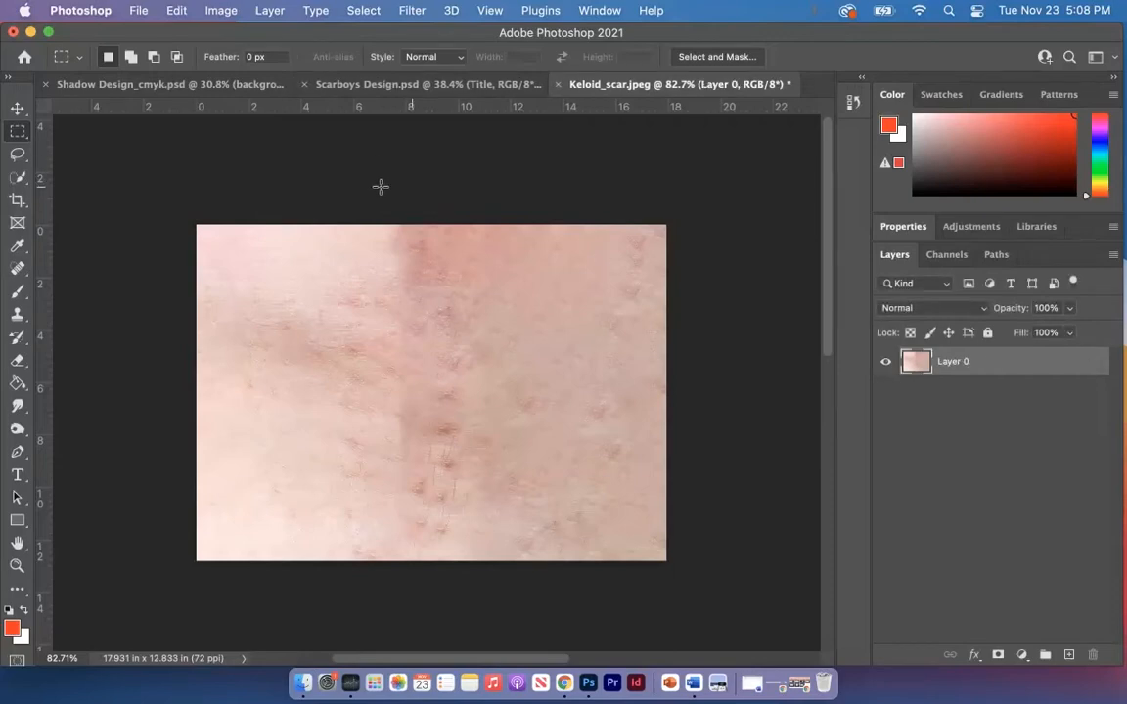
pyautogui.click(412, 9)
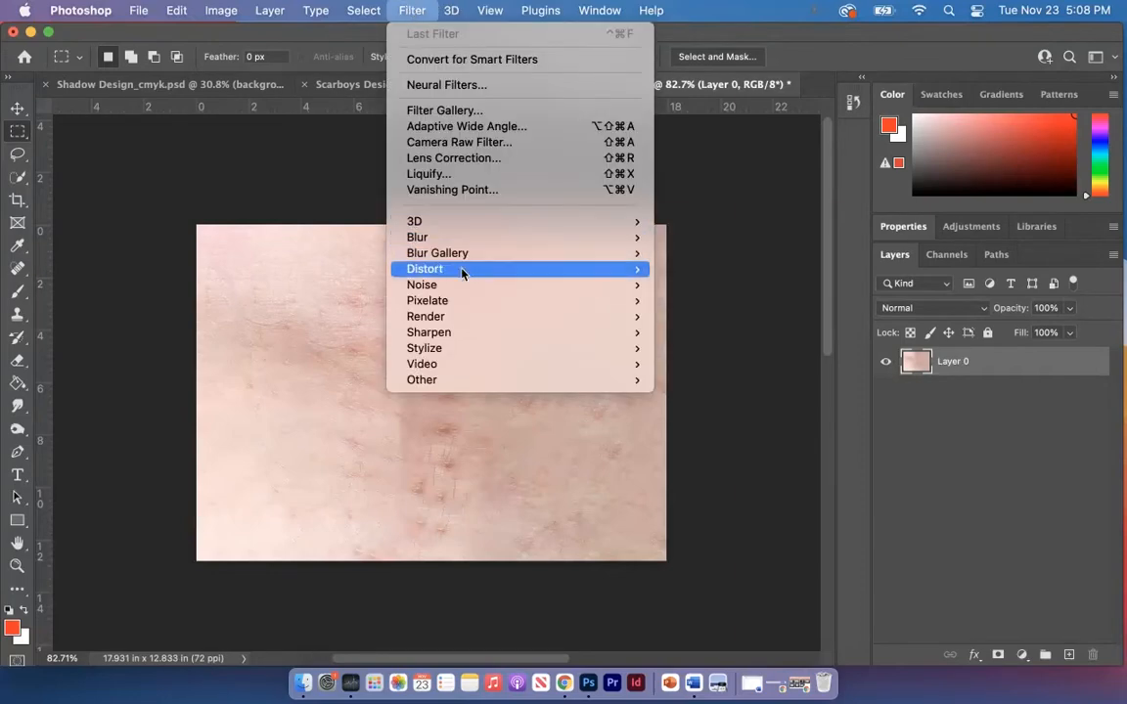
pyautogui.moveTo(464, 273)
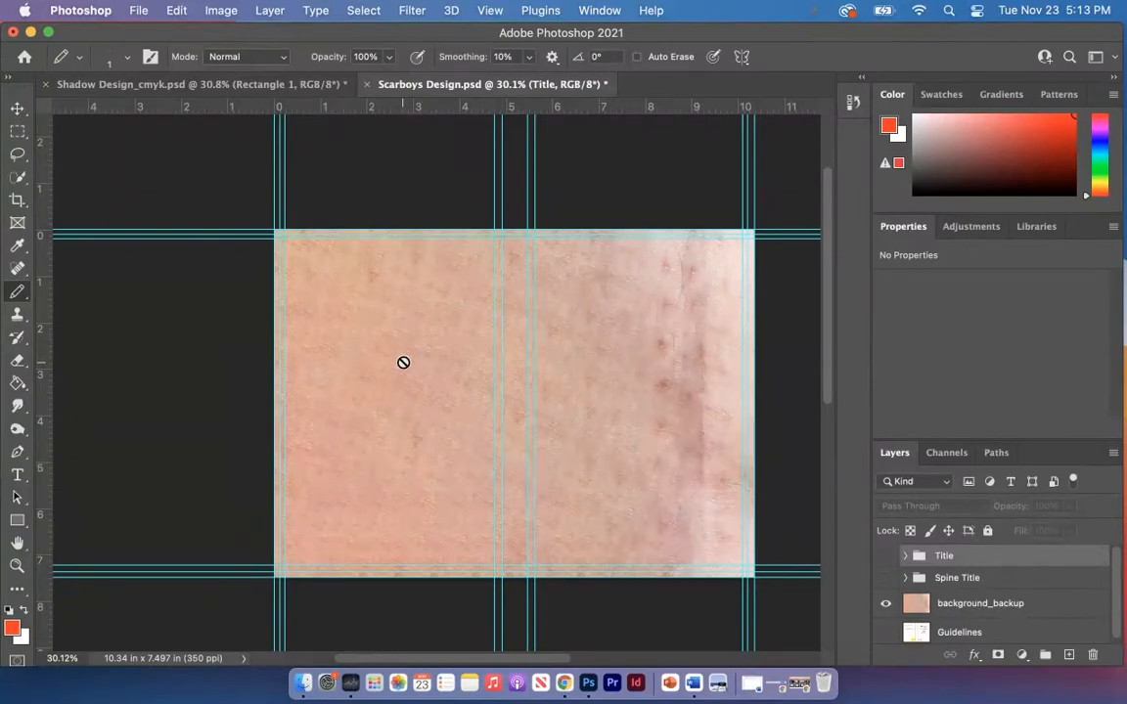
# Show the Title and Spine Title groups in Scarboys Design.psd to check them on the skin background, and hide them again
pyautogui.doubleClick(894, 226)
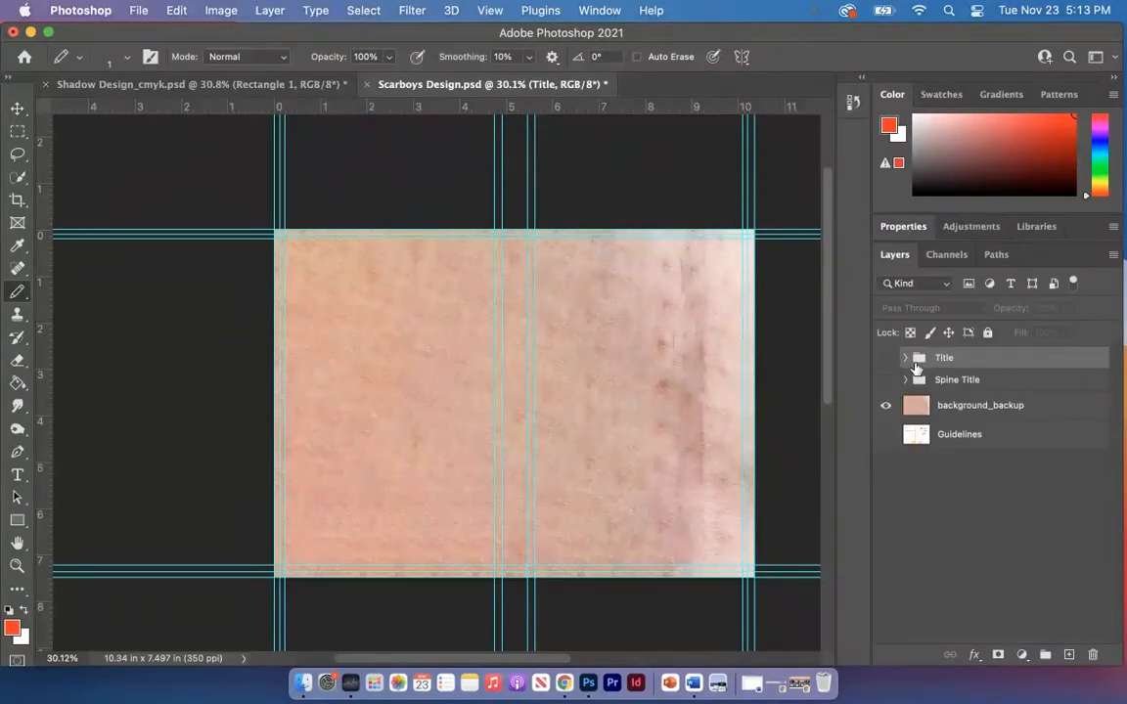
pyautogui.click(885, 357)
pyautogui.click(886, 380)
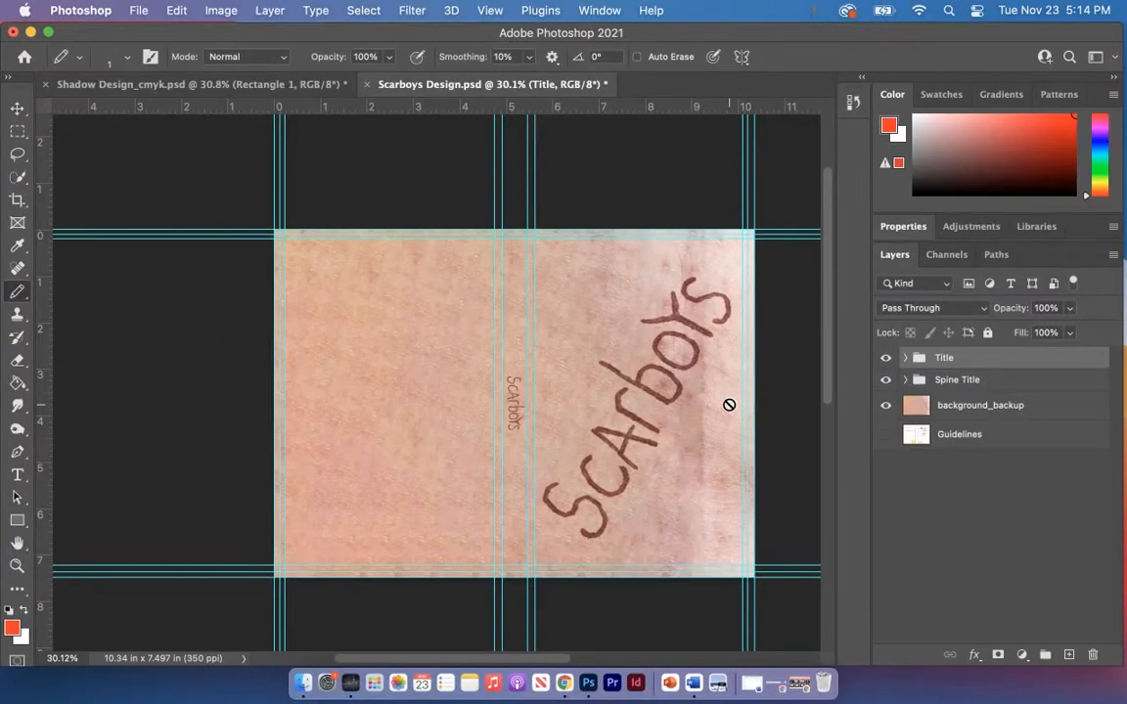
pyautogui.click(885, 358)
pyautogui.click(885, 382)
# Draw thin red scratch lines across the background_backup skin layer with the 1-pixel Pencil
pyautogui.scroll(5, 532, 397)
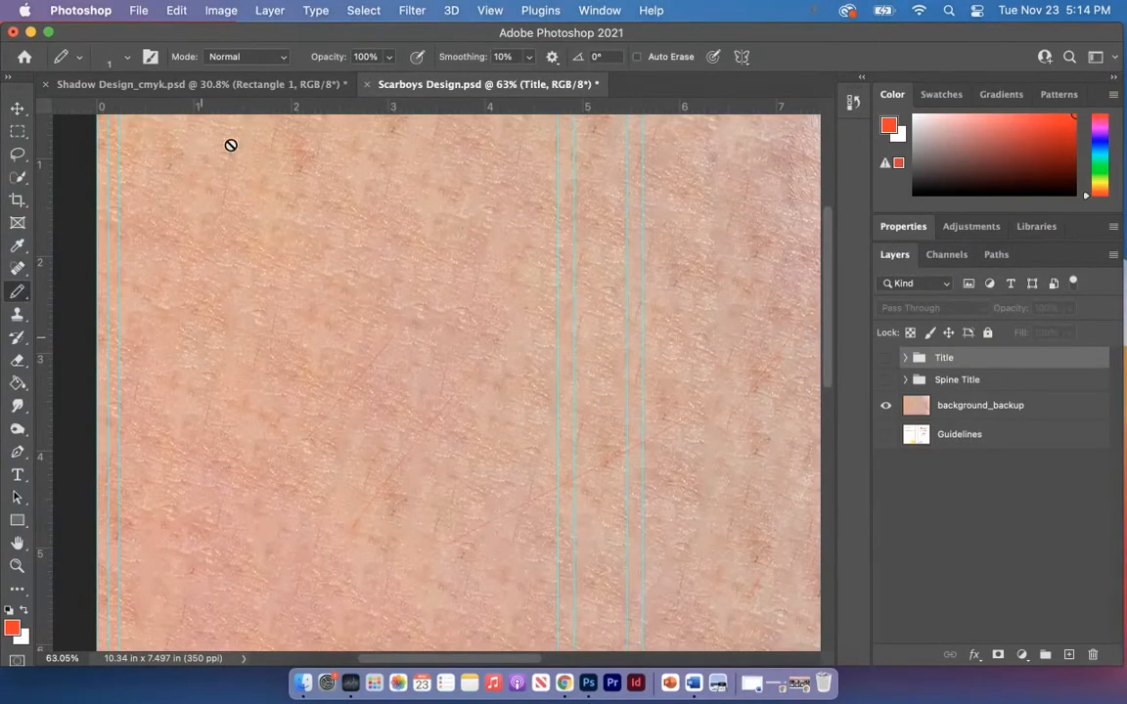
pyautogui.click(954, 409)
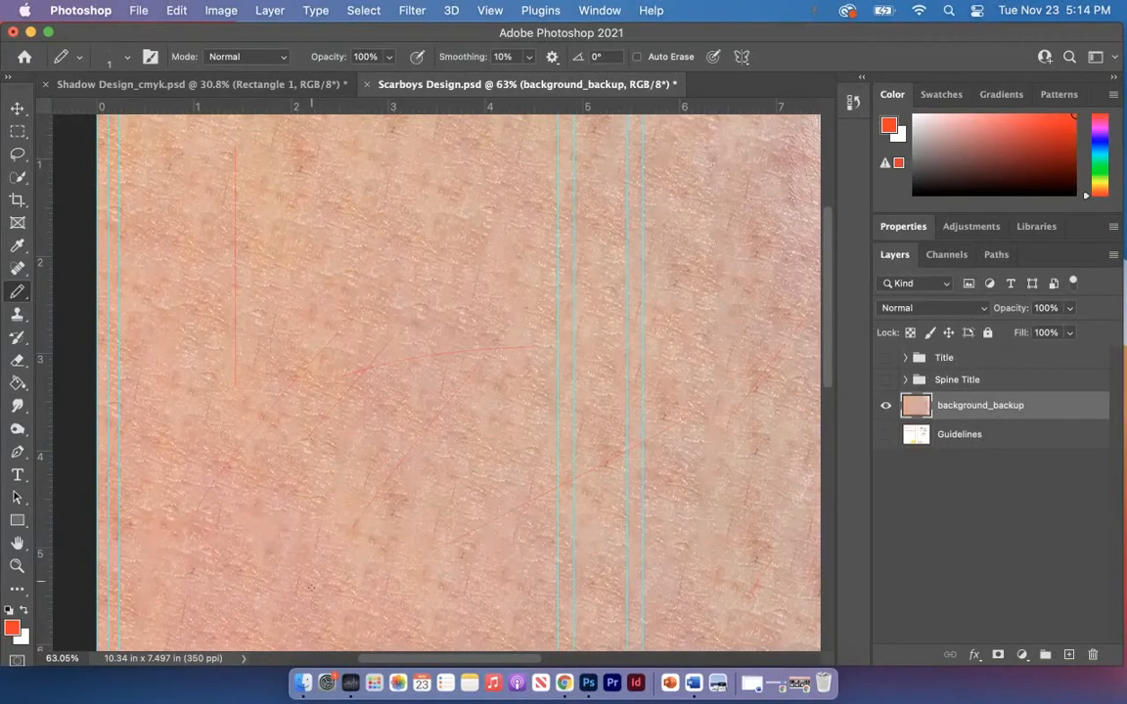
pyautogui.scroll(-3, 279, 506)
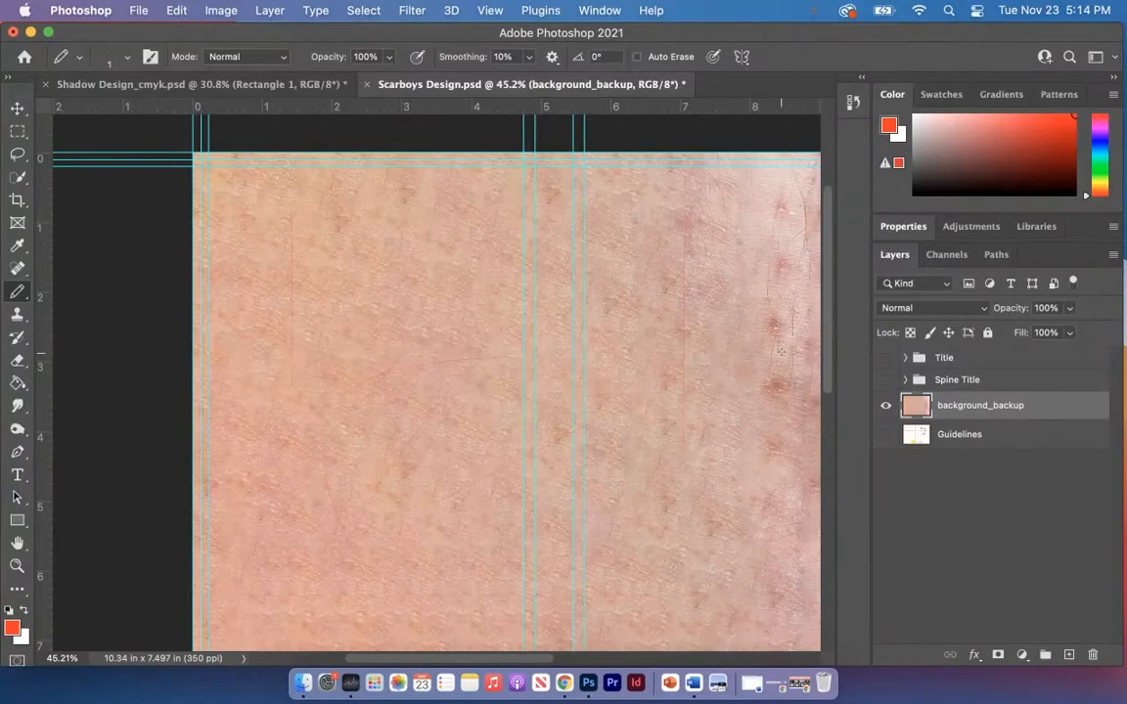
pyautogui.scroll(-2, 681, 467)
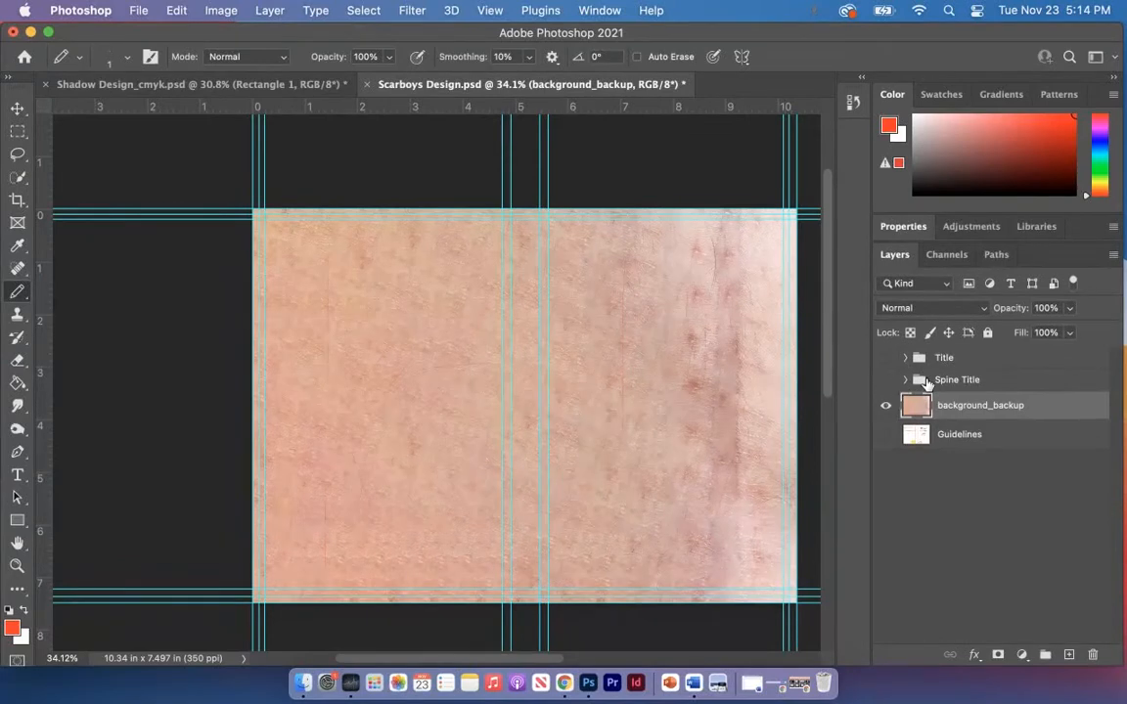
# Show the Title and Spine Title groups over the scratched skin and select the Title group
pyautogui.click(885, 358)
pyautogui.click(885, 380)
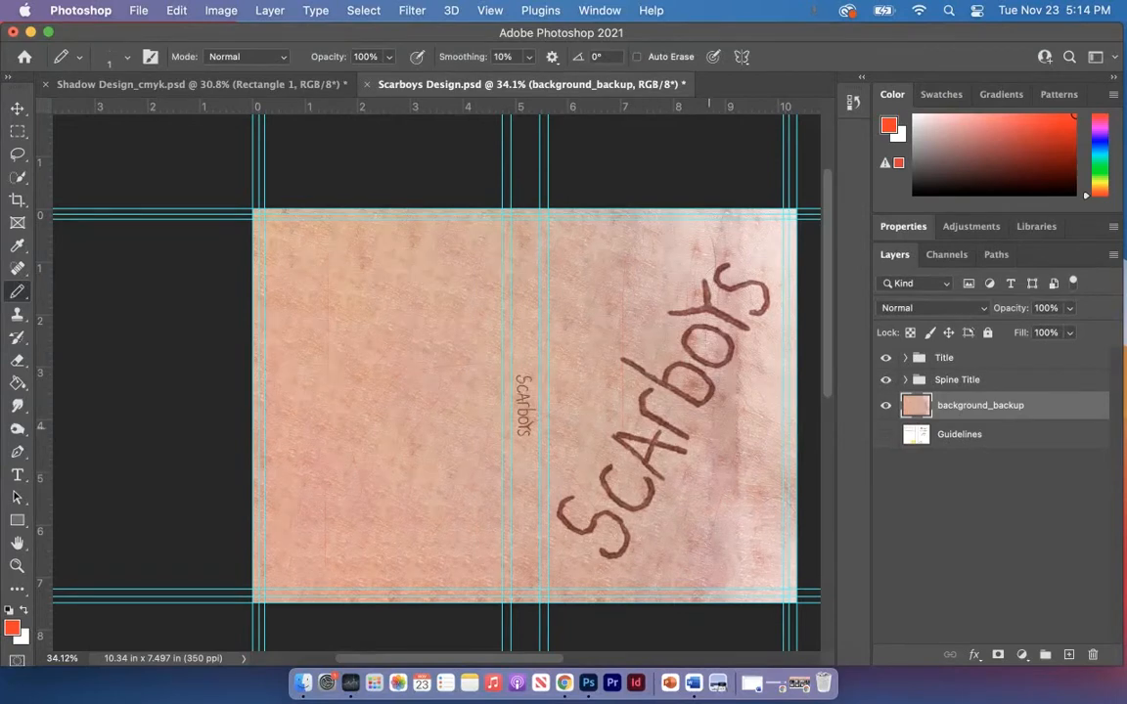
pyautogui.click(963, 359)
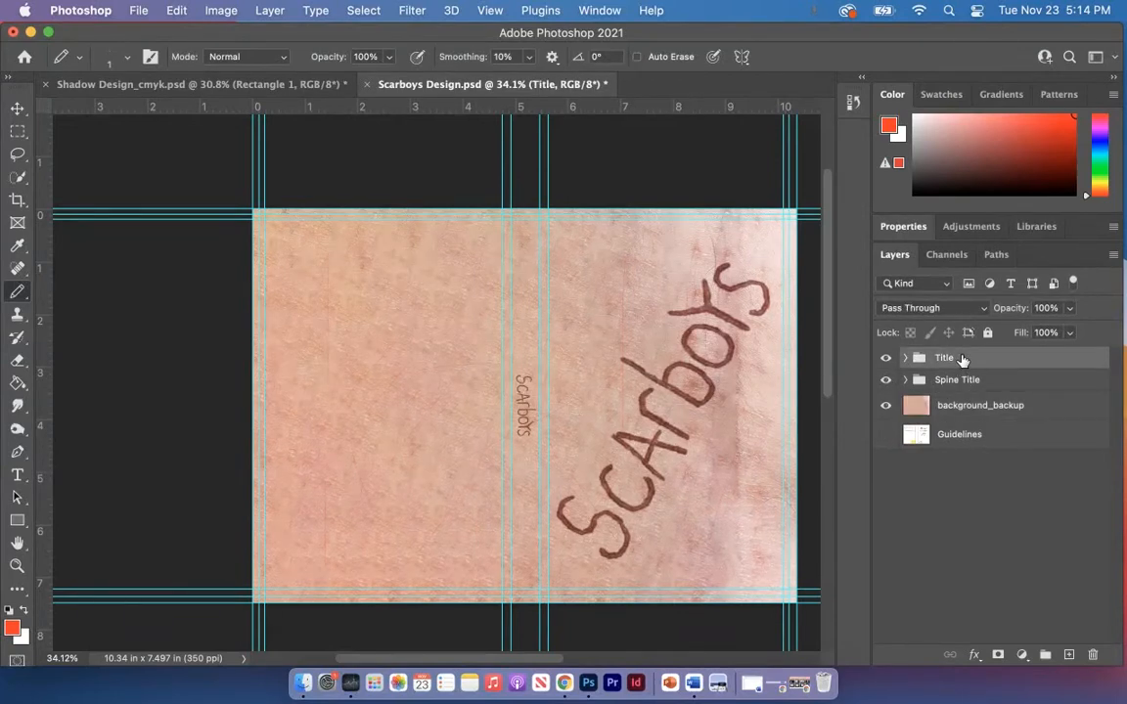
pyautogui.rightClick(963, 359)
pyautogui.press('Escape')
# Set the Title group's blend mode to Darker Color in its blending options and apply it
pyautogui.click(975, 654)
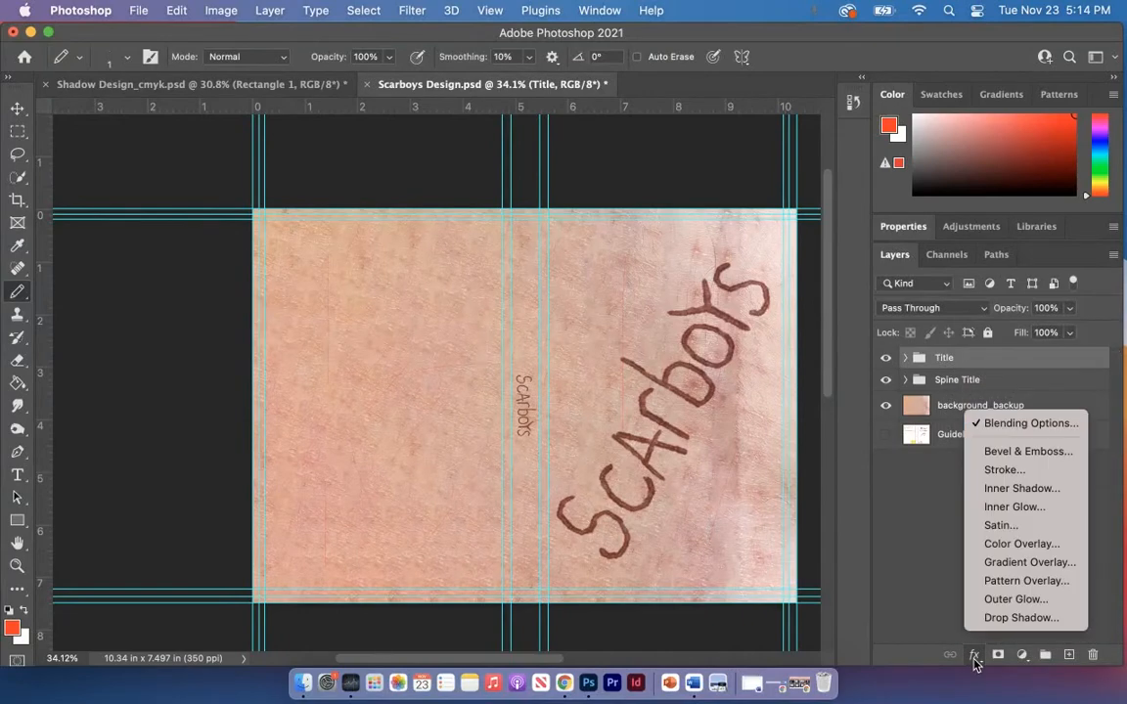
pyautogui.click(1037, 425)
pyautogui.moveTo(717, 109); pyautogui.dragTo(567, 43)
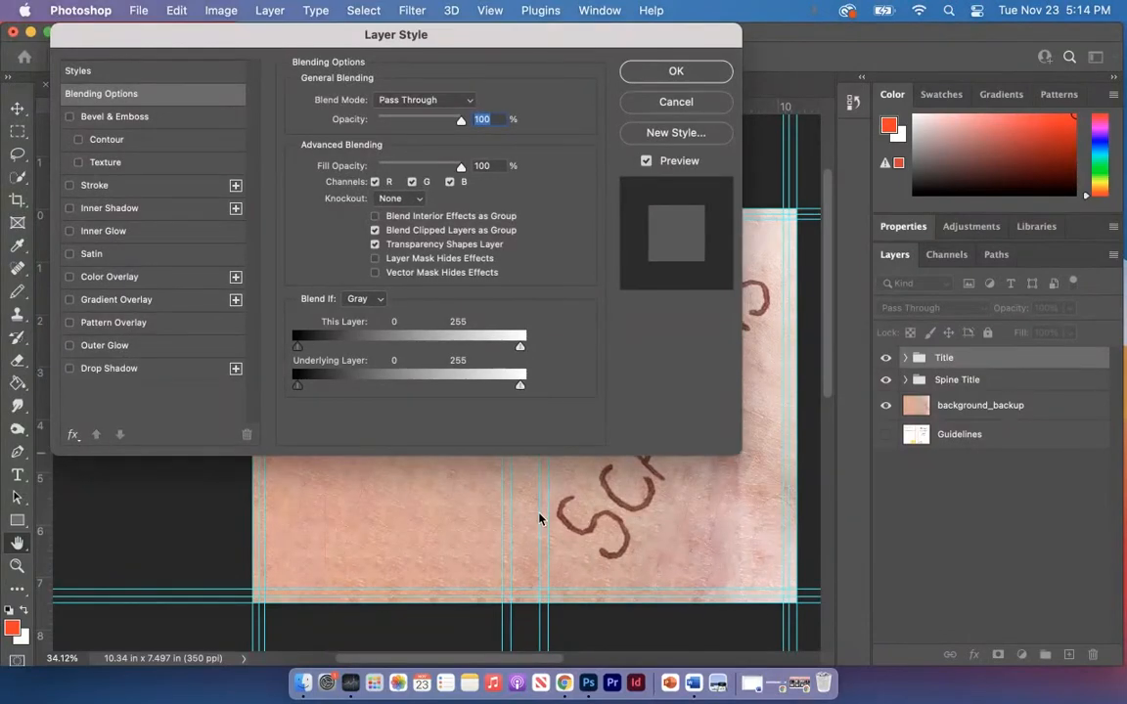
pyautogui.moveTo(479, 43); pyautogui.dragTo(374, 80)
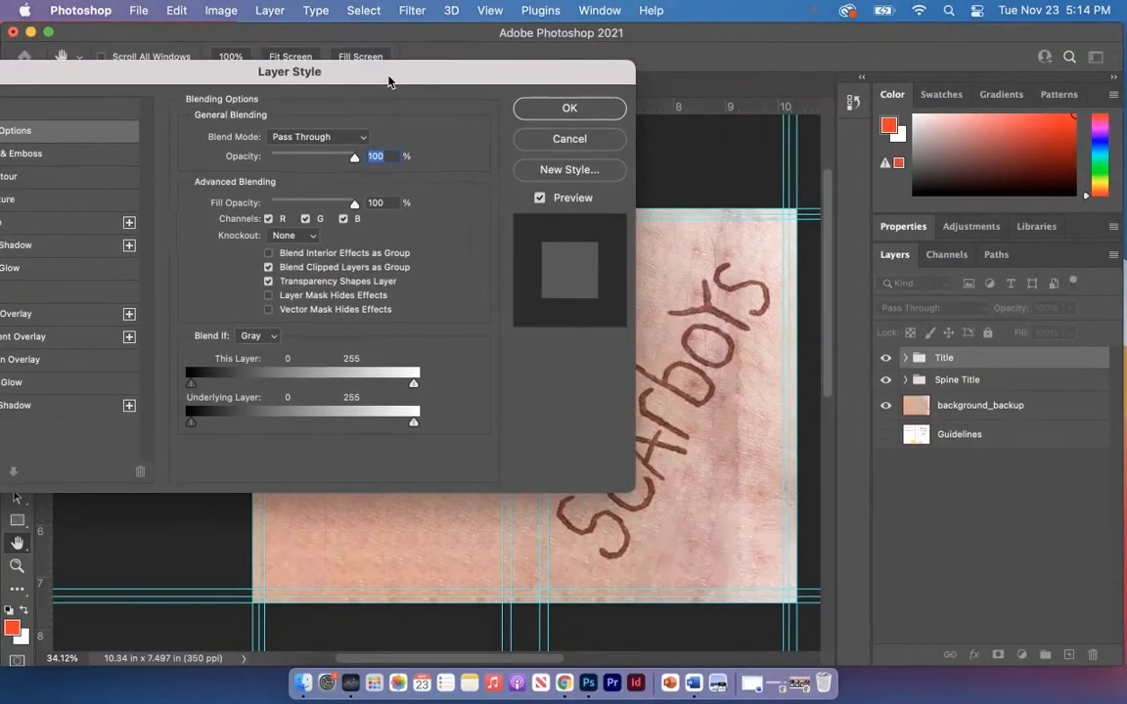
pyautogui.click(360, 141)
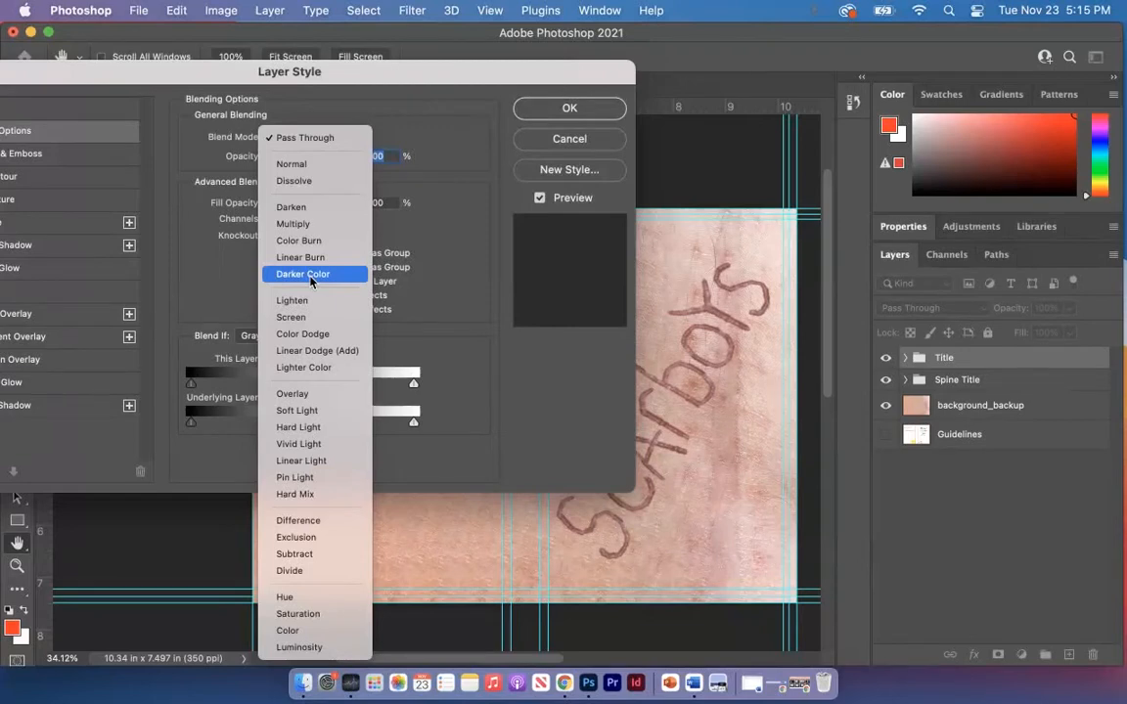
pyautogui.click(310, 277)
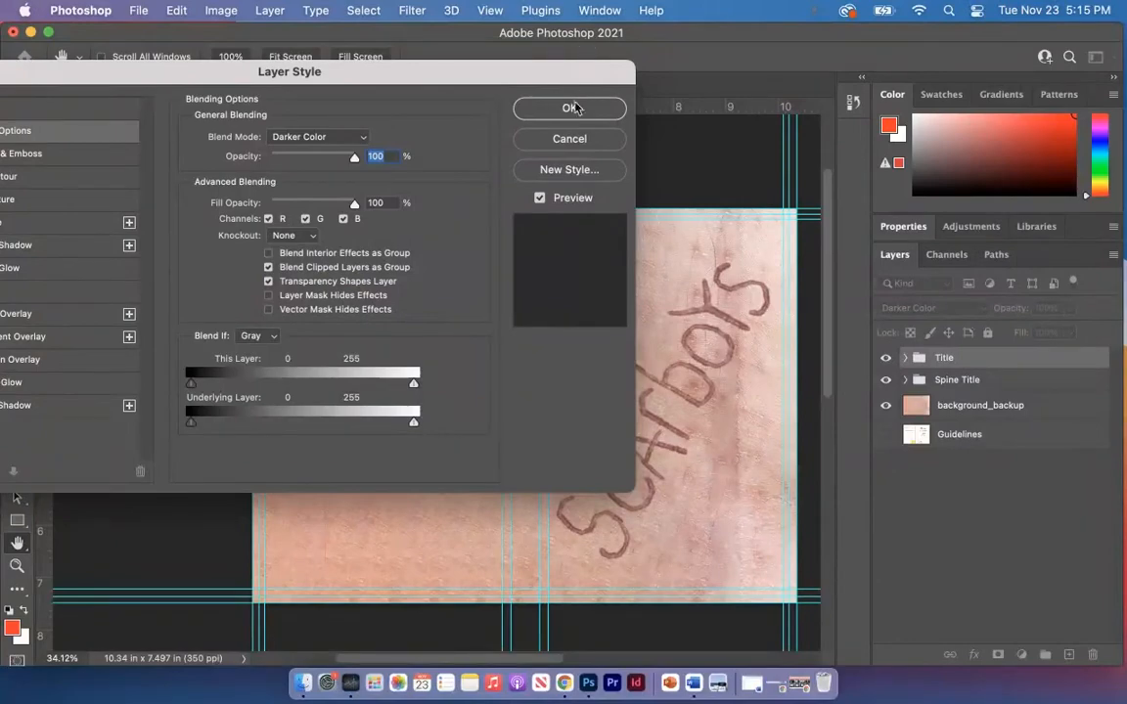
pyautogui.click(544, 107)
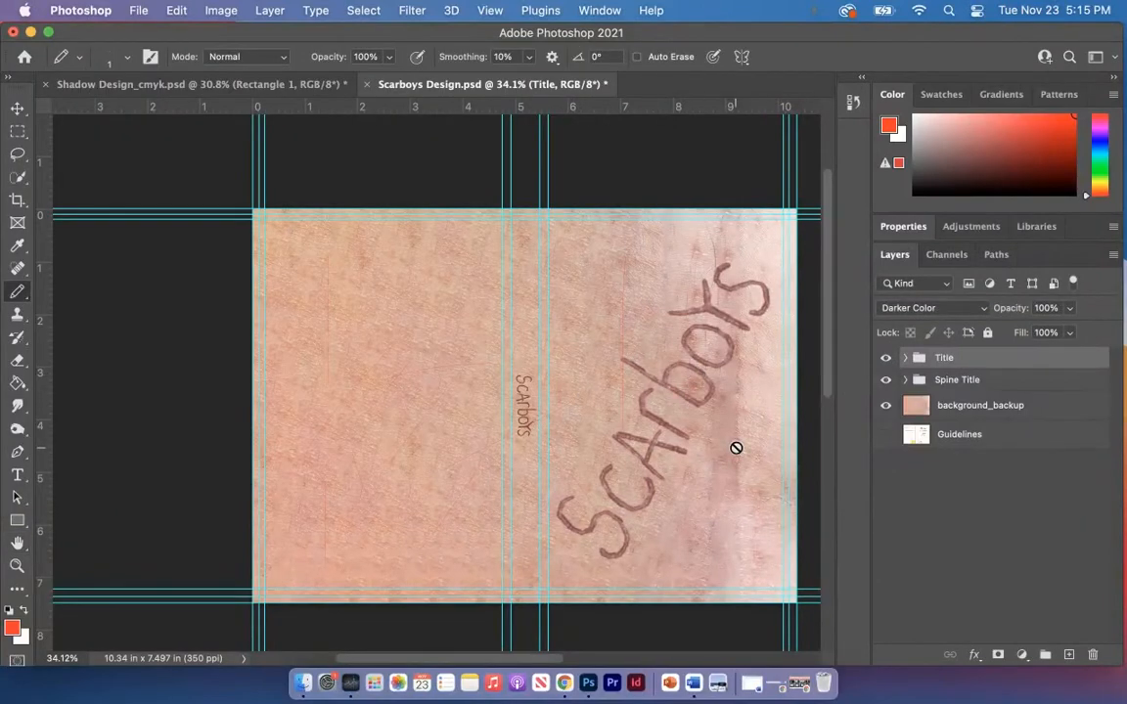
# Examine up close how the Title letters blend with the skin texture and scratches
pyautogui.scroll(5, 734, 450)
pyautogui.hscroll(5, 734, 450)
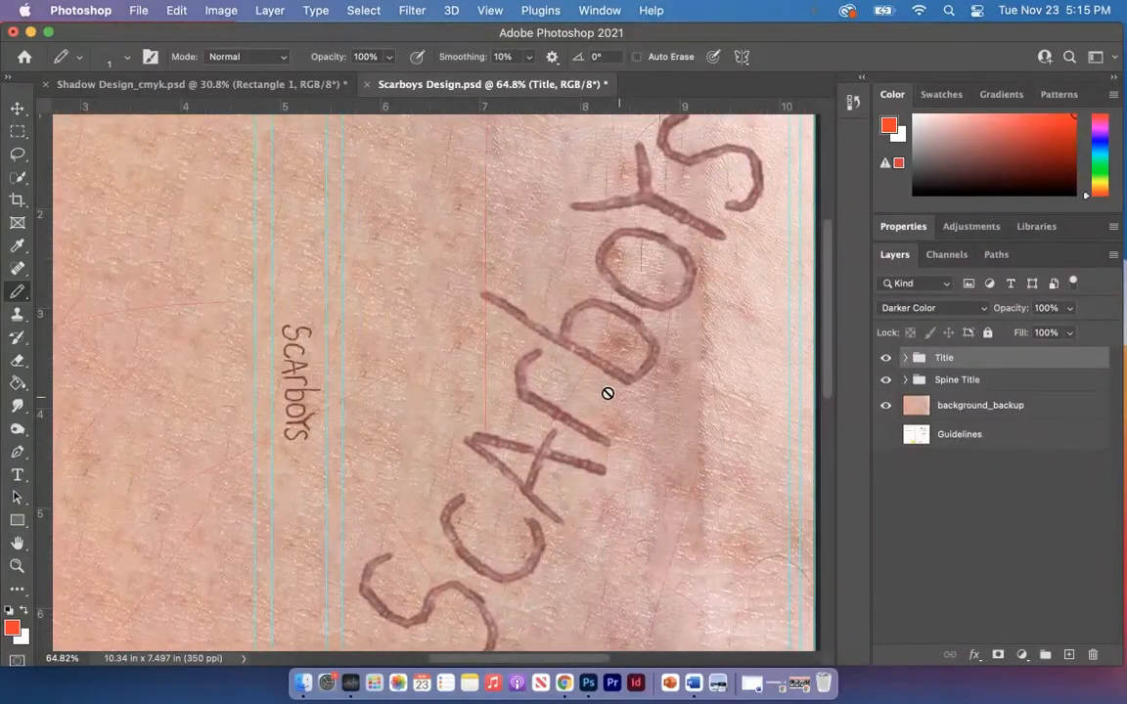
pyautogui.scroll(5, 604, 390)
pyautogui.hscroll(5, 604, 390)
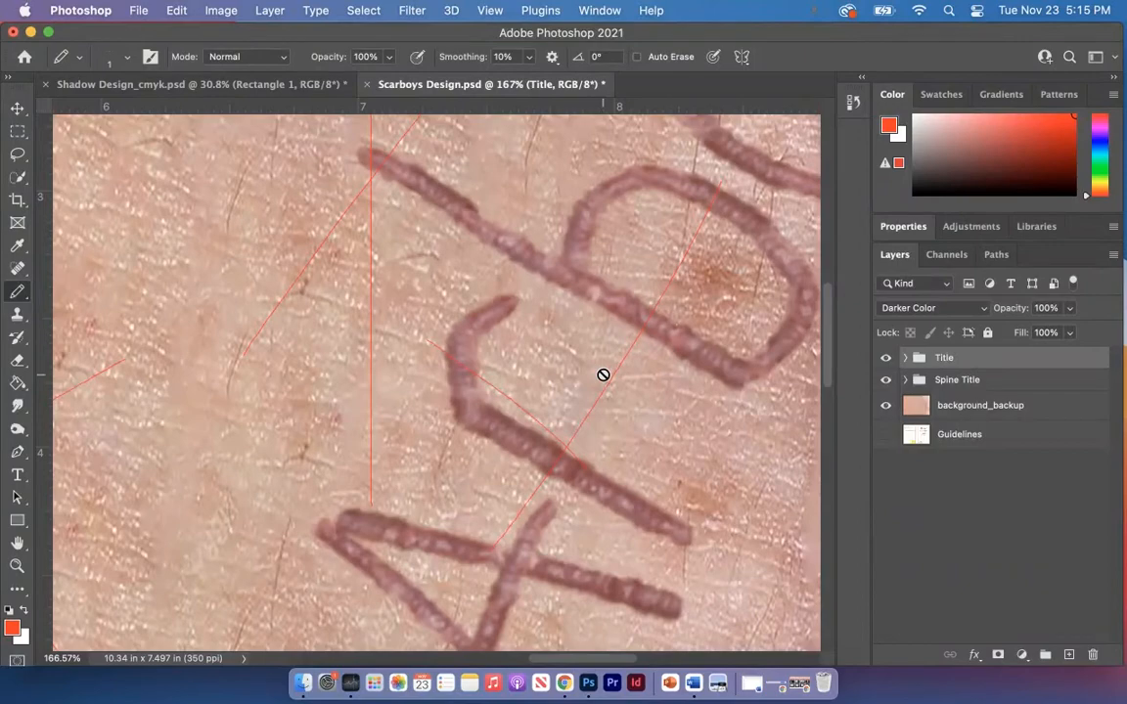
# Set the Spine Title group's blend mode to Darker Color in its blending options and apply it
pyautogui.scroll(-1, 594, 445)
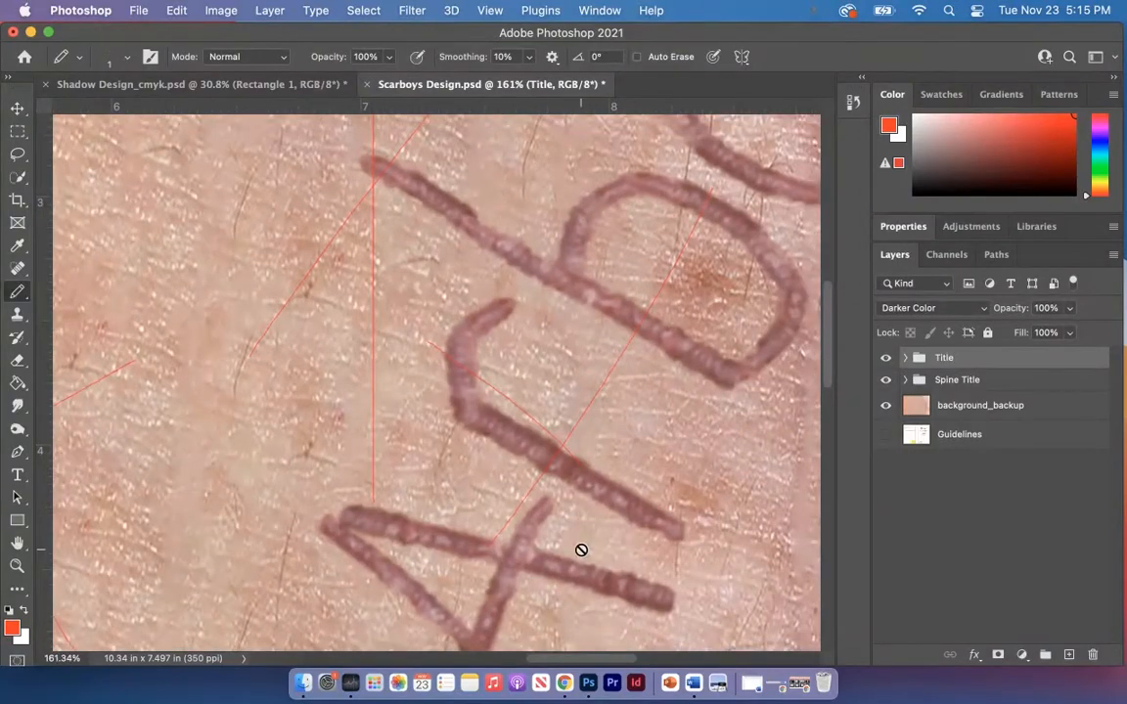
pyautogui.scroll(-5, 581, 550)
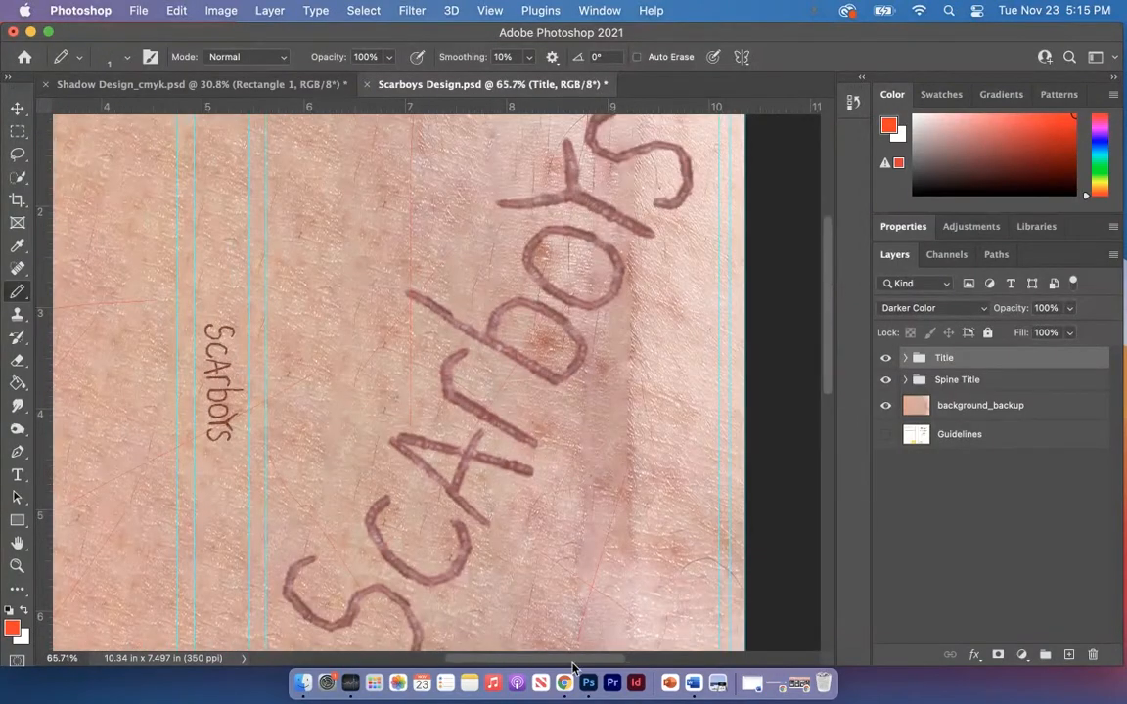
pyautogui.scroll(-2, 473, 410)
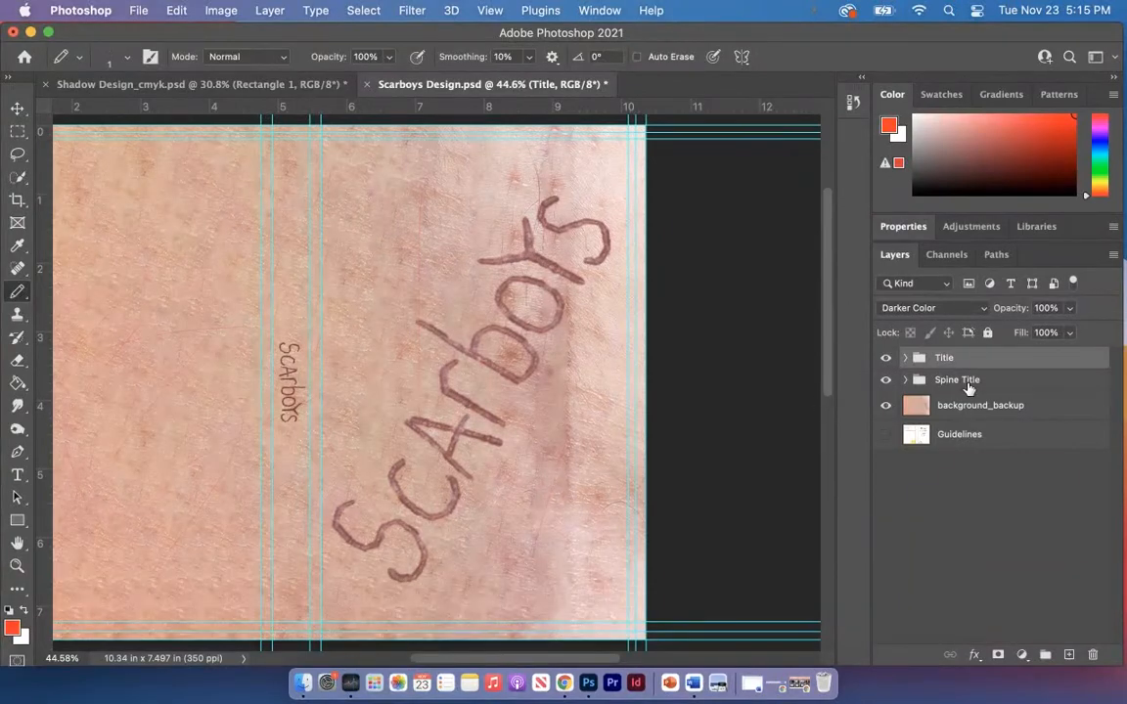
pyautogui.click(958, 380)
pyautogui.click(974, 654)
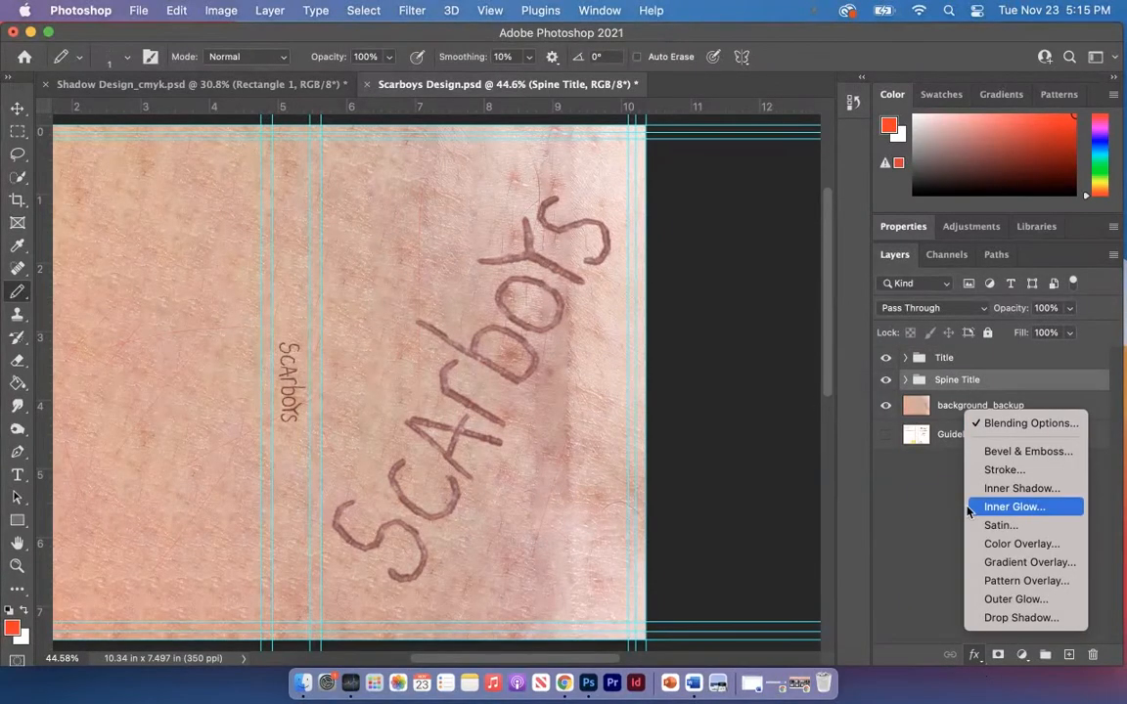
pyautogui.click(1022, 423)
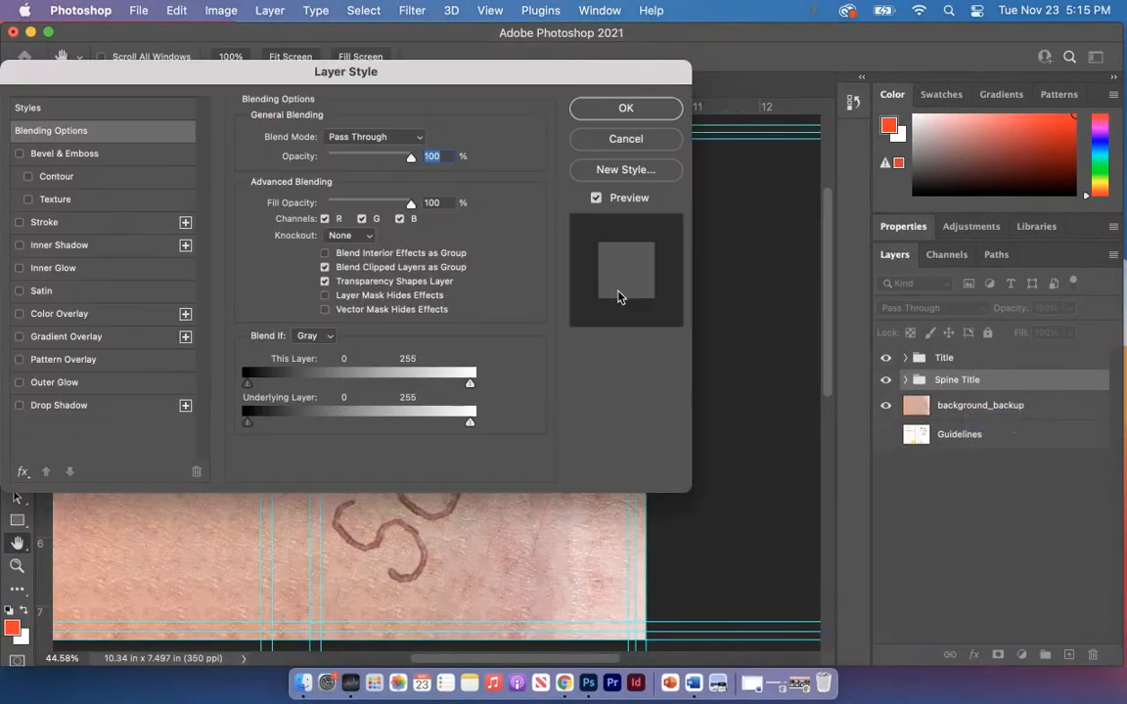
pyautogui.click(377, 137)
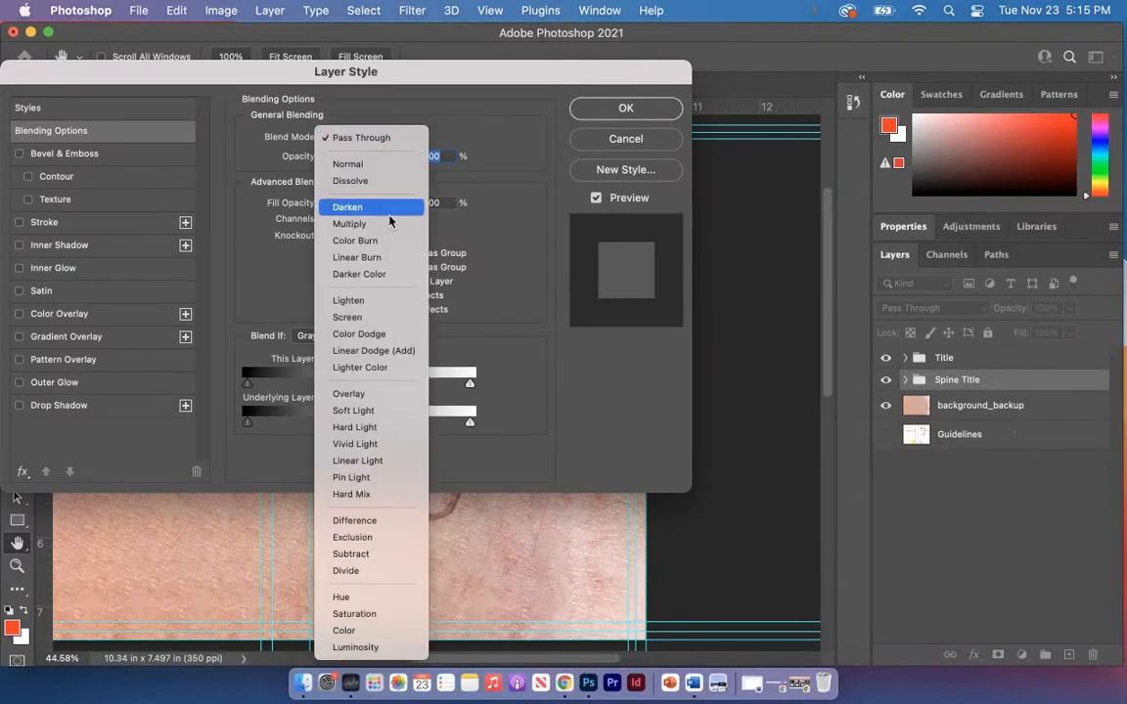
pyautogui.click(378, 277)
pyautogui.click(616, 107)
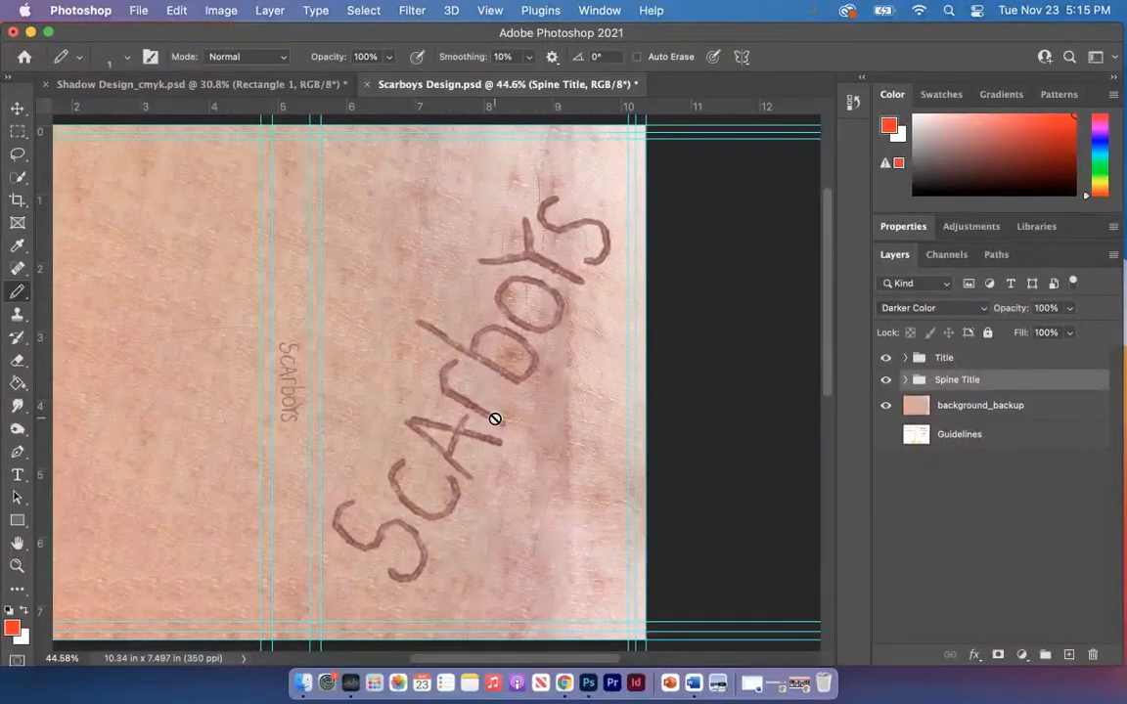
# Merge all visible layers of the Scarboys cover into a single layer
pyautogui.click(245, 11)
pyautogui.click(247, 10)
pyautogui.click(252, 12)
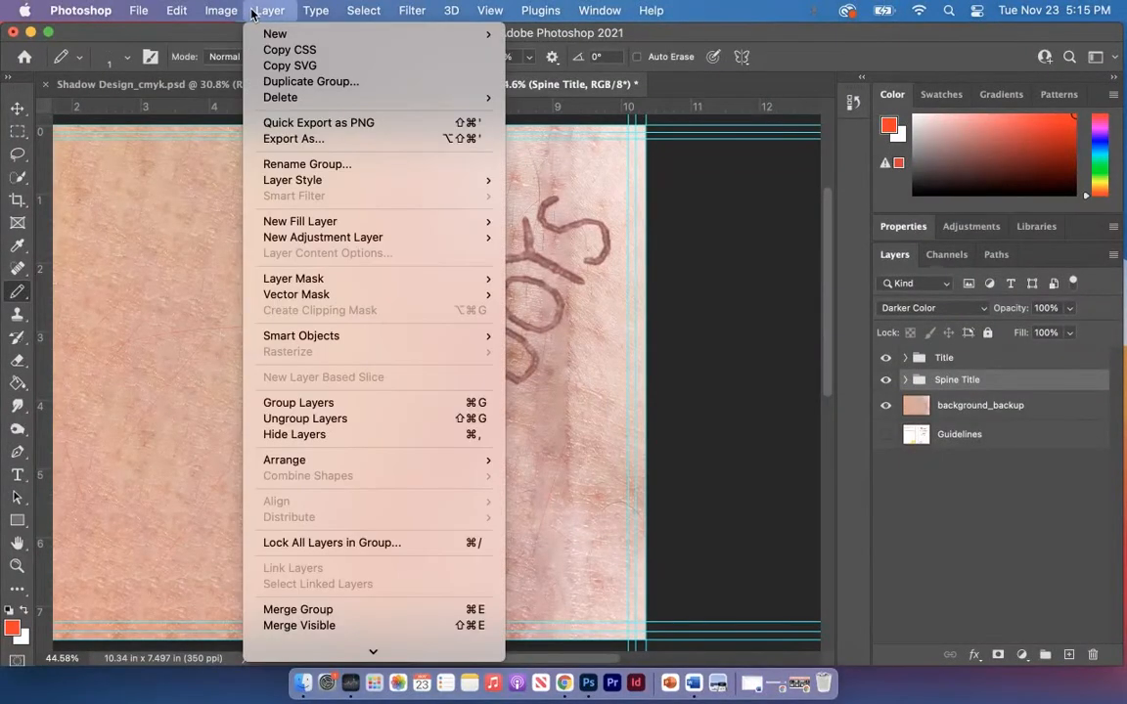
pyautogui.click(287, 626)
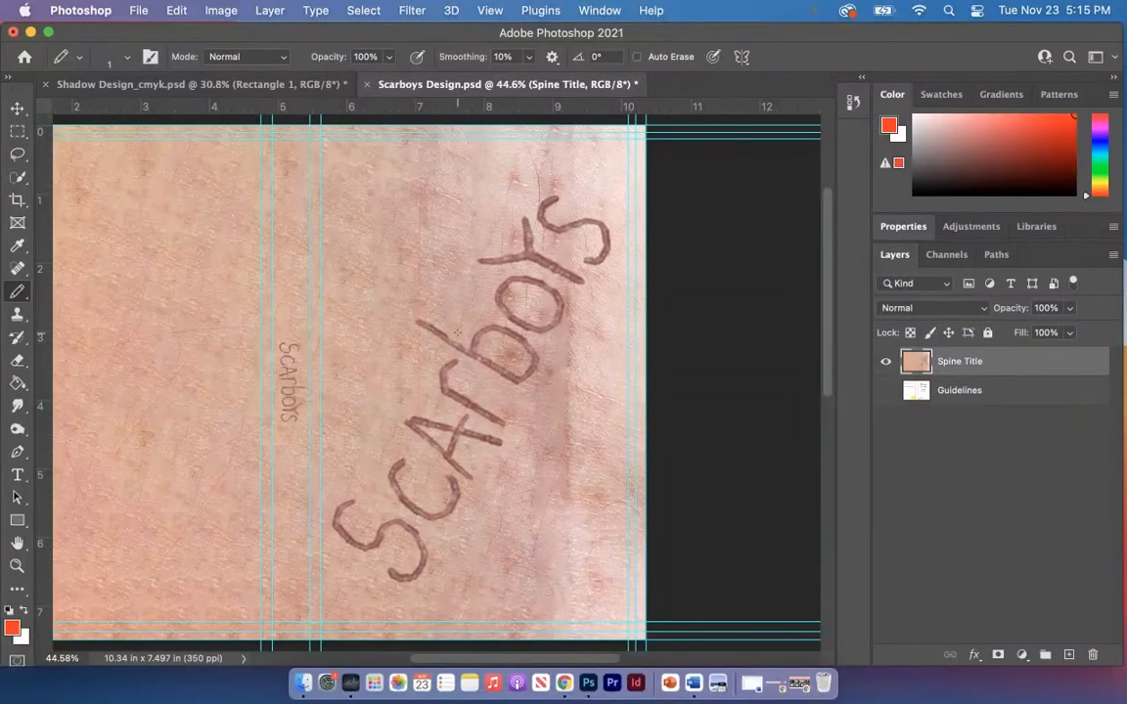
# Set up the Blur tool with a 30 px brush at 0% hardness for the title's letter O
pyautogui.scroll(5, 457, 332)
pyautogui.scroll(5, 458, 329)
pyautogui.hscroll(3, 457, 329)
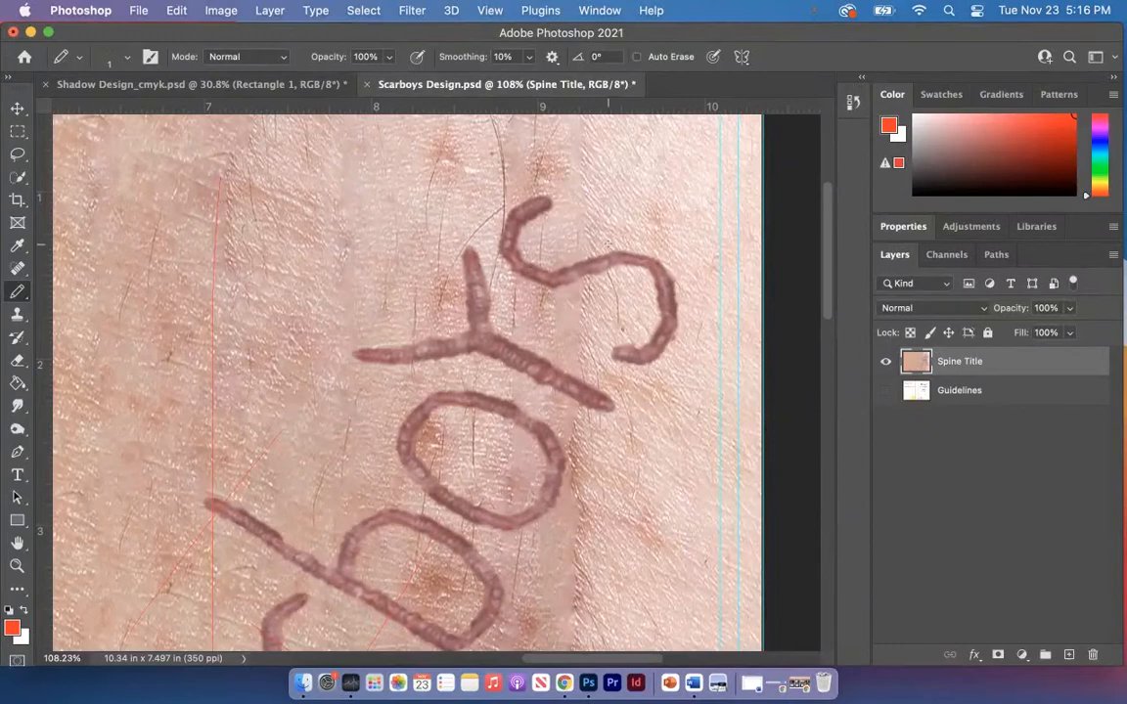
pyautogui.scroll(10, 495, 399)
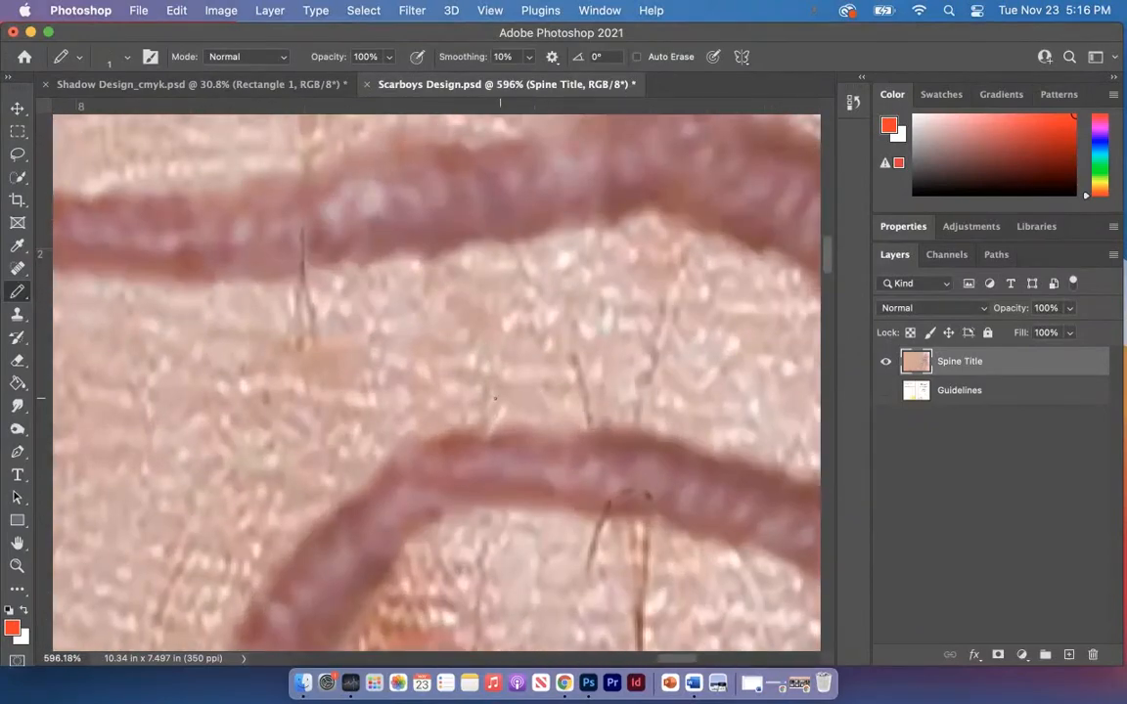
pyautogui.scroll(-5, 483, 456)
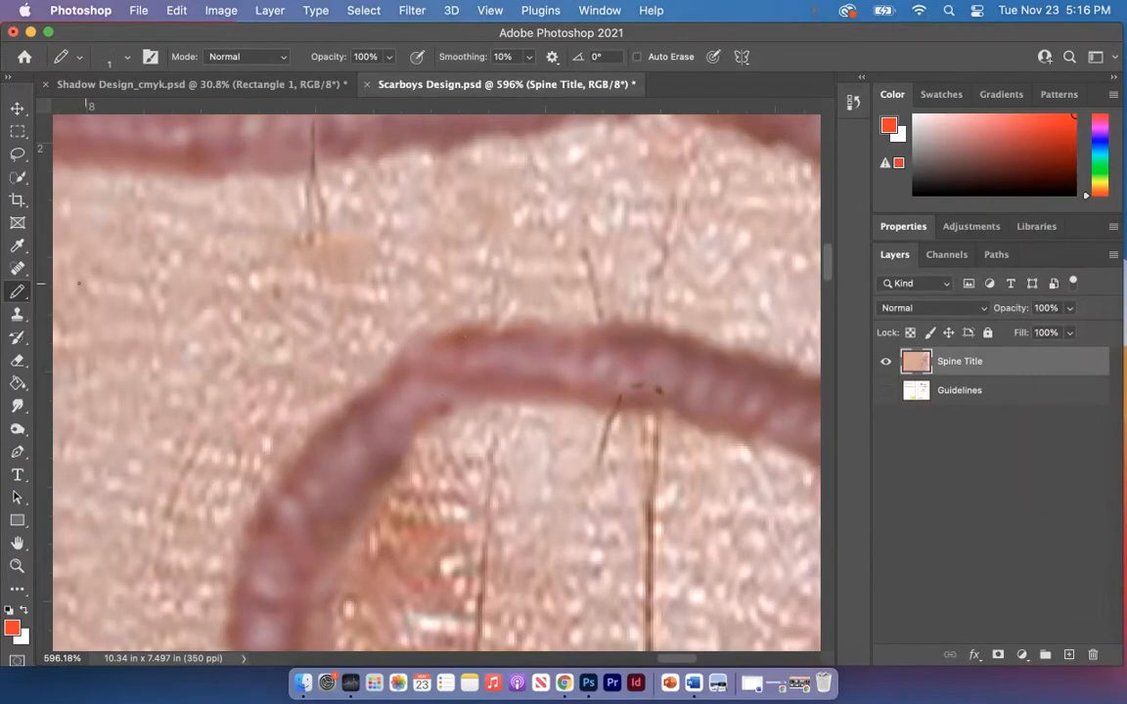
pyautogui.click(18, 361)
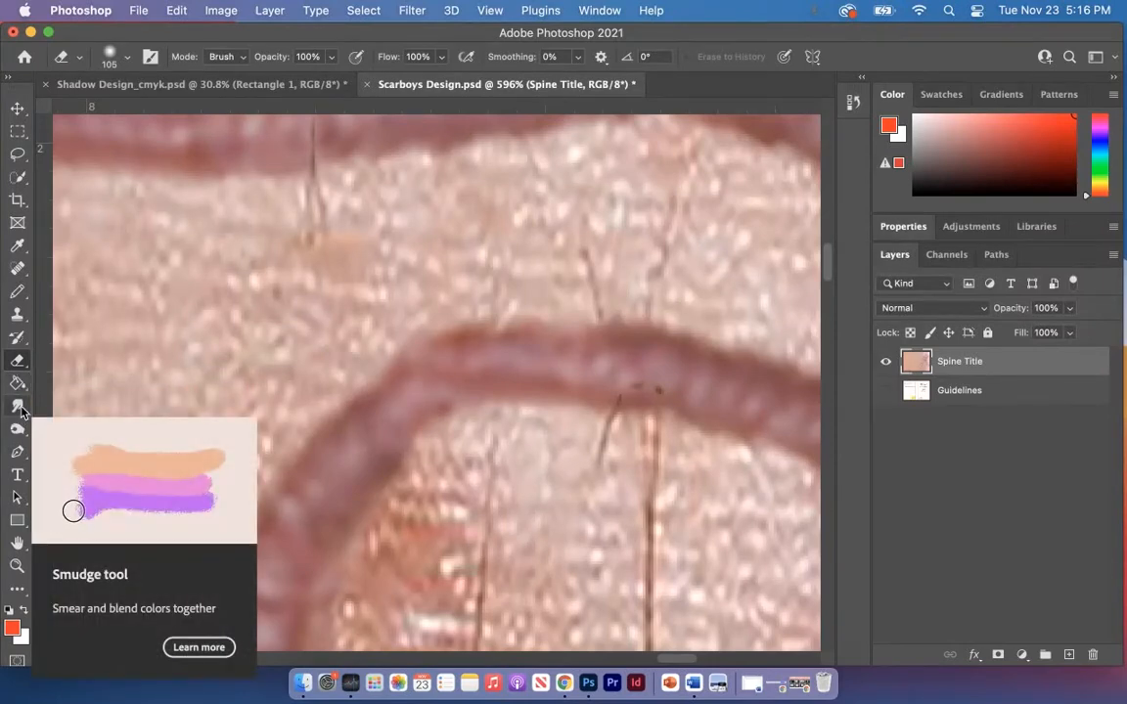
pyautogui.click(20, 318)
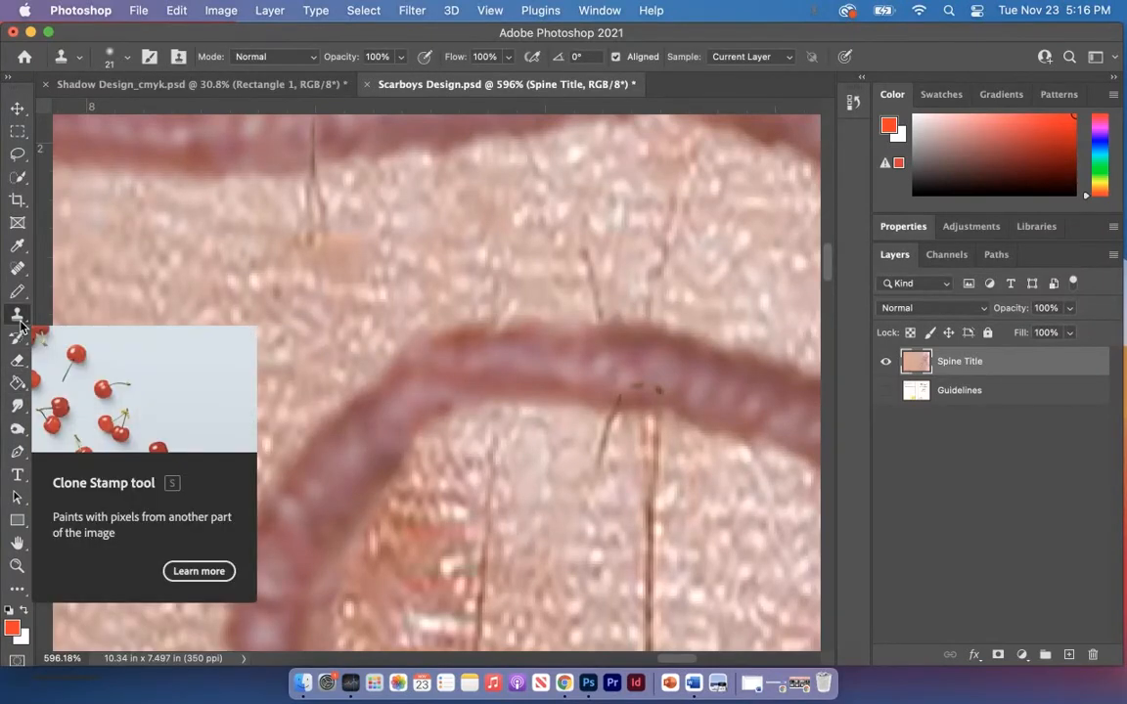
pyautogui.click(22, 323)
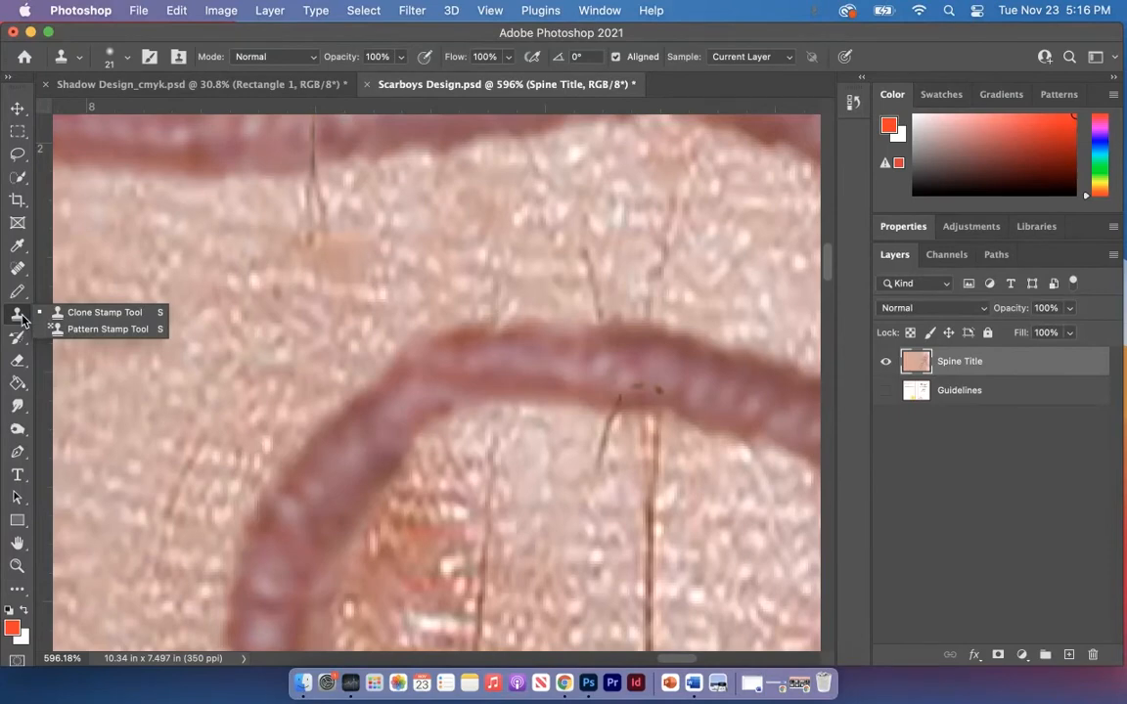
pyautogui.click(16, 427)
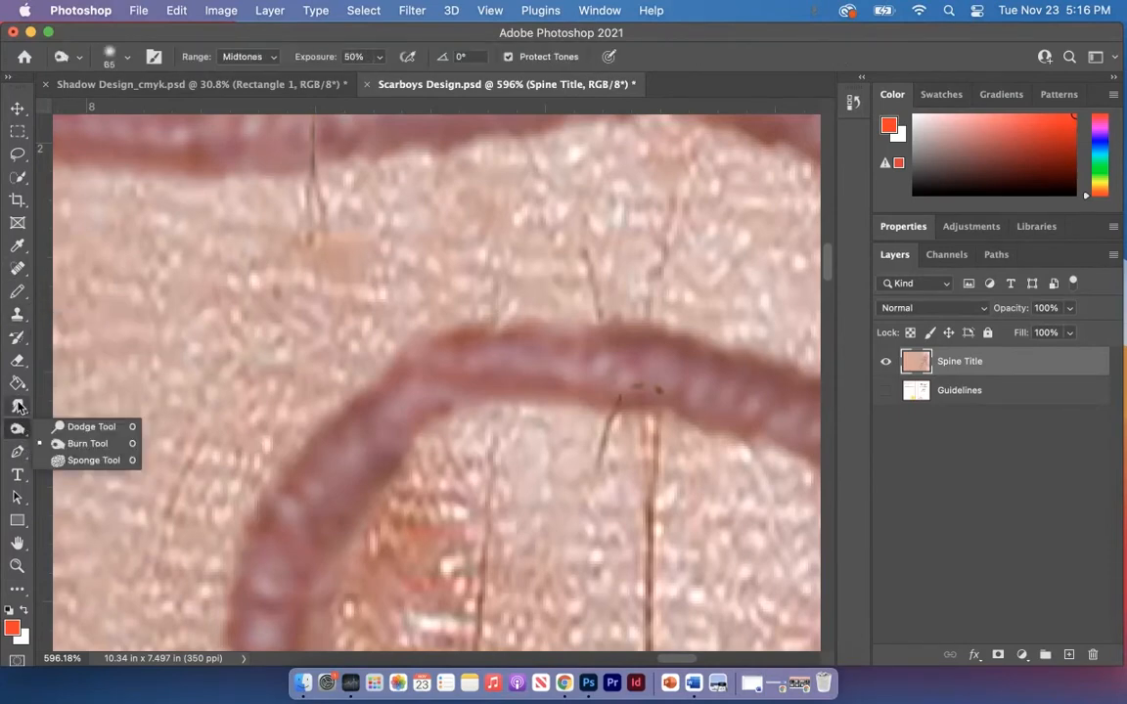
pyautogui.click(16, 404)
pyautogui.click(60, 410)
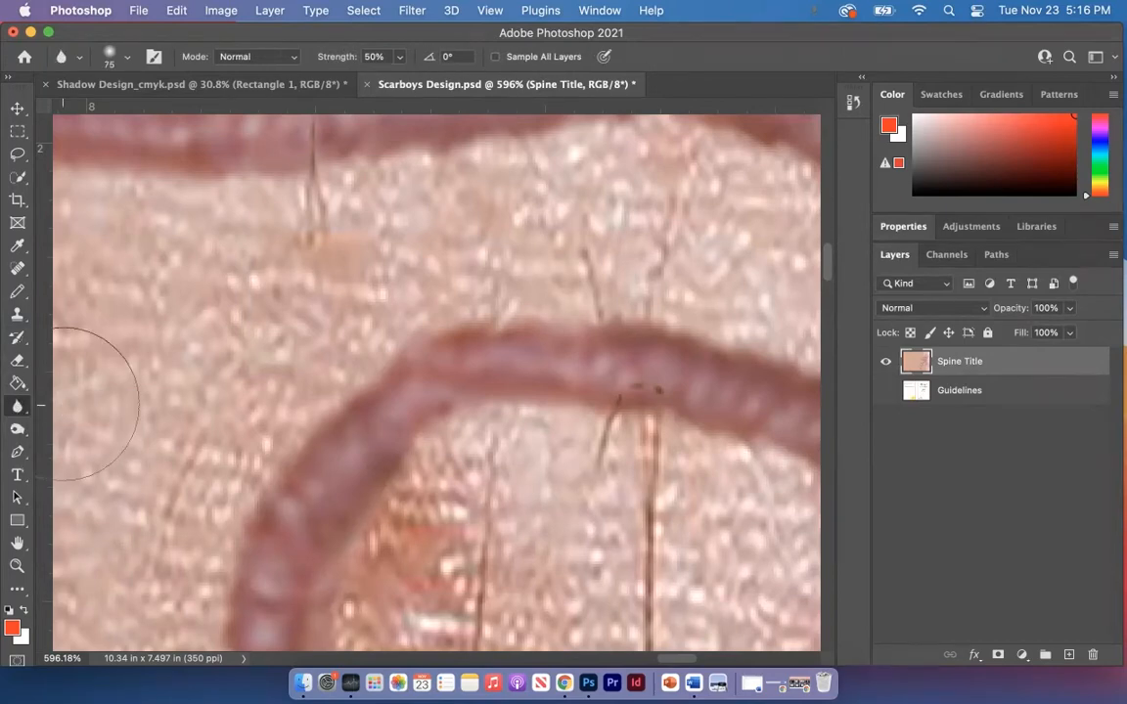
pyautogui.click(127, 56)
pyautogui.moveTo(120, 114); pyautogui.dragTo(114, 114)
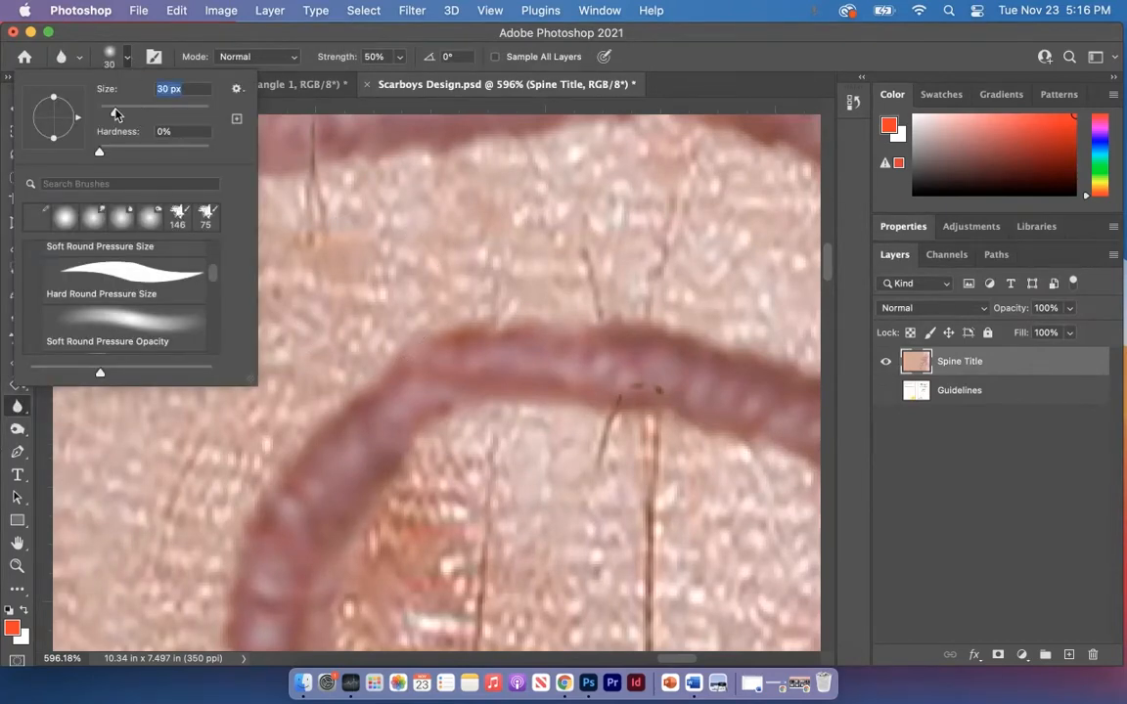
pyautogui.moveTo(102, 156); pyautogui.dragTo(101, 156)
# Blur the upper outer edge of the title's letter O so it blends into the skin
pyautogui.click(424, 306)
pyautogui.moveTo(419, 314)
pyautogui.mouseDown()
pyautogui.moveTo(367, 353)
pyautogui.moveTo(414, 319)
pyautogui.moveTo(275, 457)
pyautogui.moveTo(252, 503)
pyautogui.moveTo(287, 432)
pyautogui.moveTo(233, 554)
pyautogui.moveTo(273, 473)
pyautogui.mouseUp()
pyautogui.moveTo(626, 279)
pyautogui.mouseDown()
pyautogui.moveTo(652, 302)
pyautogui.moveTo(500, 331)
pyautogui.moveTo(674, 308)
pyautogui.moveTo(757, 334)
pyautogui.moveTo(694, 428)
pyautogui.moveTo(609, 410)
pyautogui.moveTo(457, 422)
pyautogui.moveTo(322, 509)
pyautogui.moveTo(361, 460)
pyautogui.mouseUp()
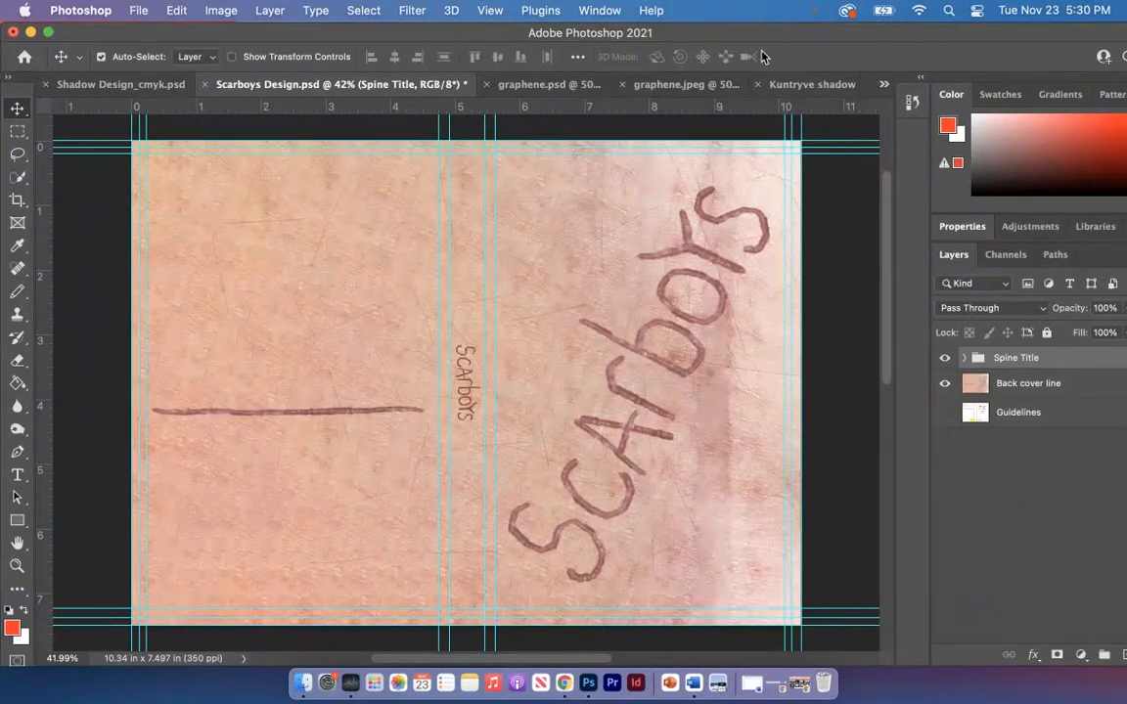
# Compare the cut-out lattice in graphene.psd with the original graphene.jpeg, and close the jpeg
pyautogui.click(543, 84)
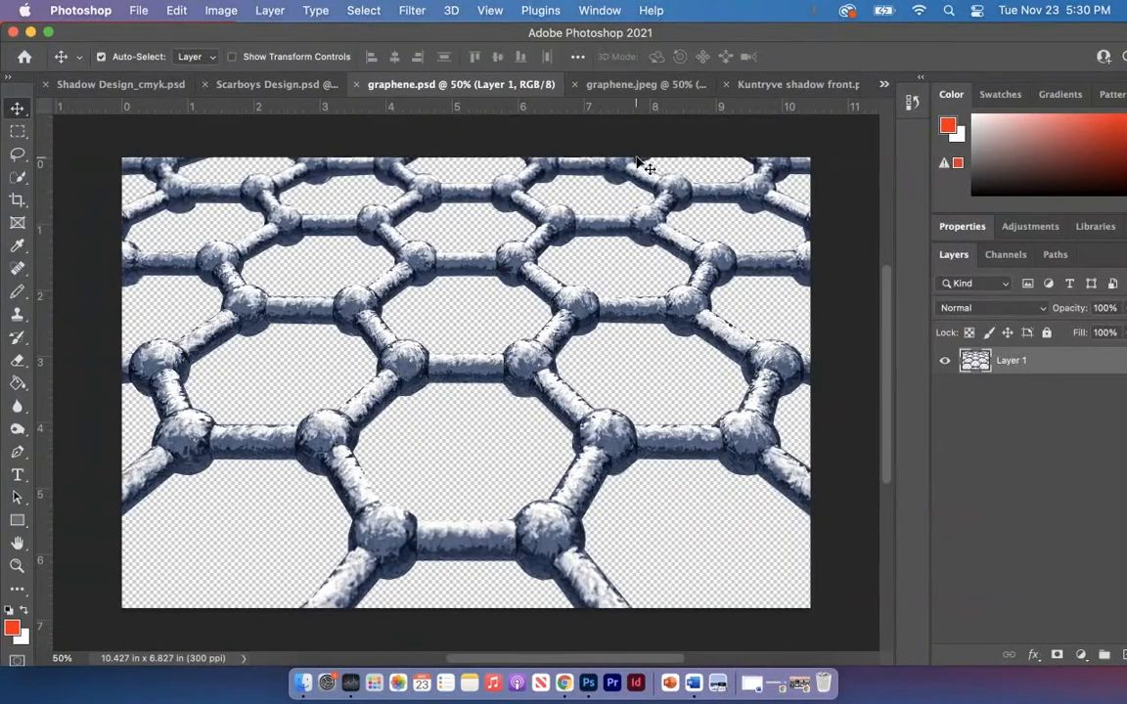
pyautogui.click(626, 84)
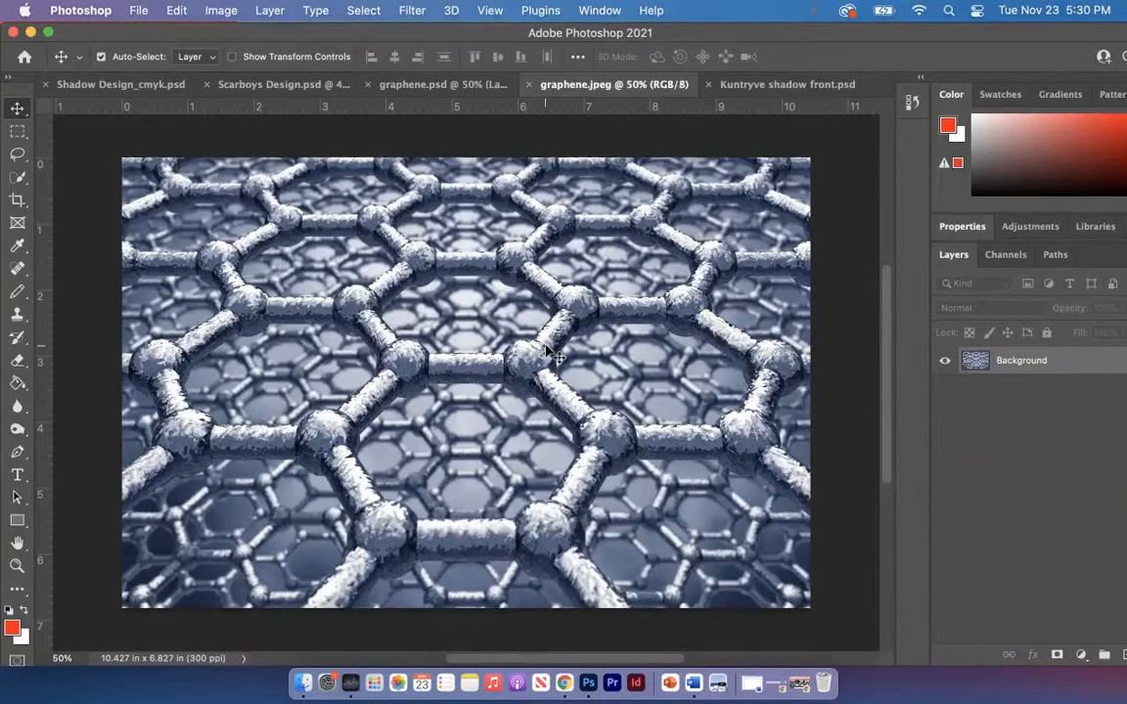
pyautogui.click(483, 86)
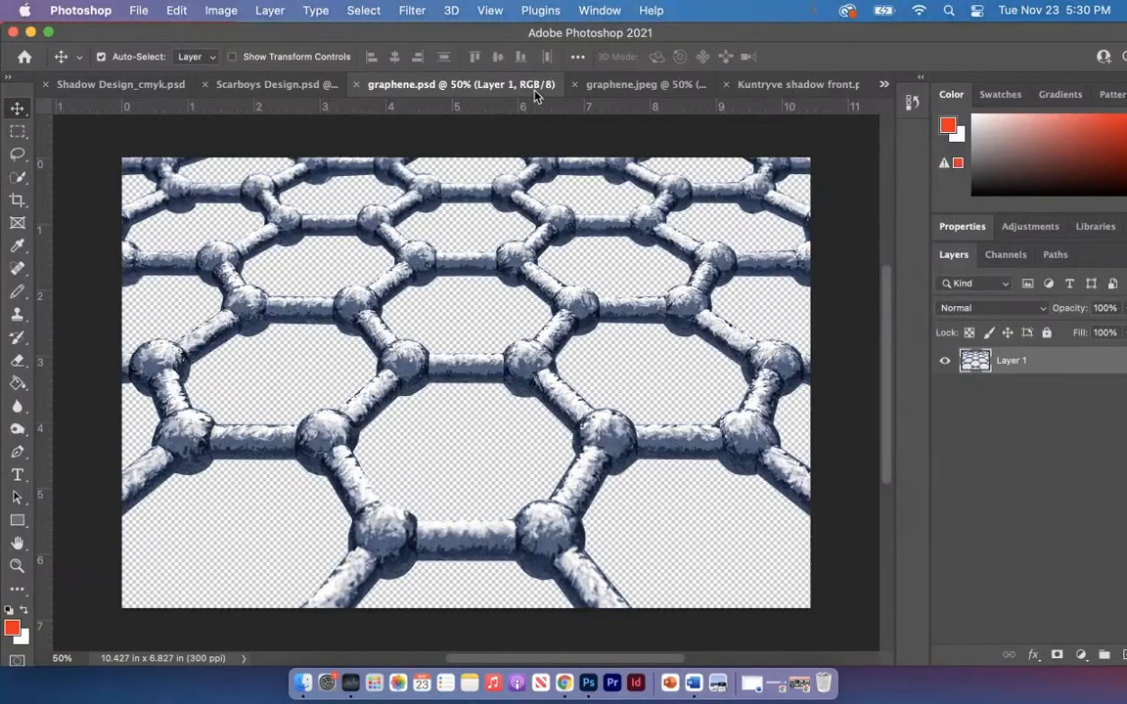
pyautogui.click(574, 85)
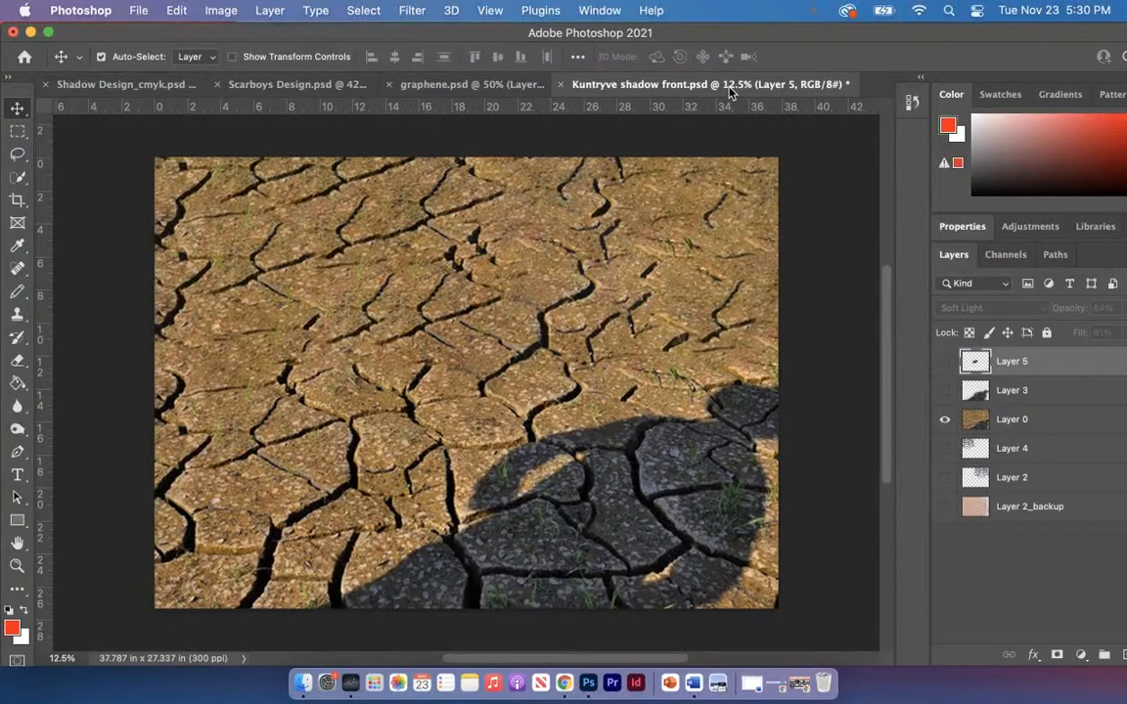
# Hide Layer 0 and show only the shadow on Layer 5 in Kuntryve shadow front.psd
pyautogui.click(736, 84)
pyautogui.click(945, 418)
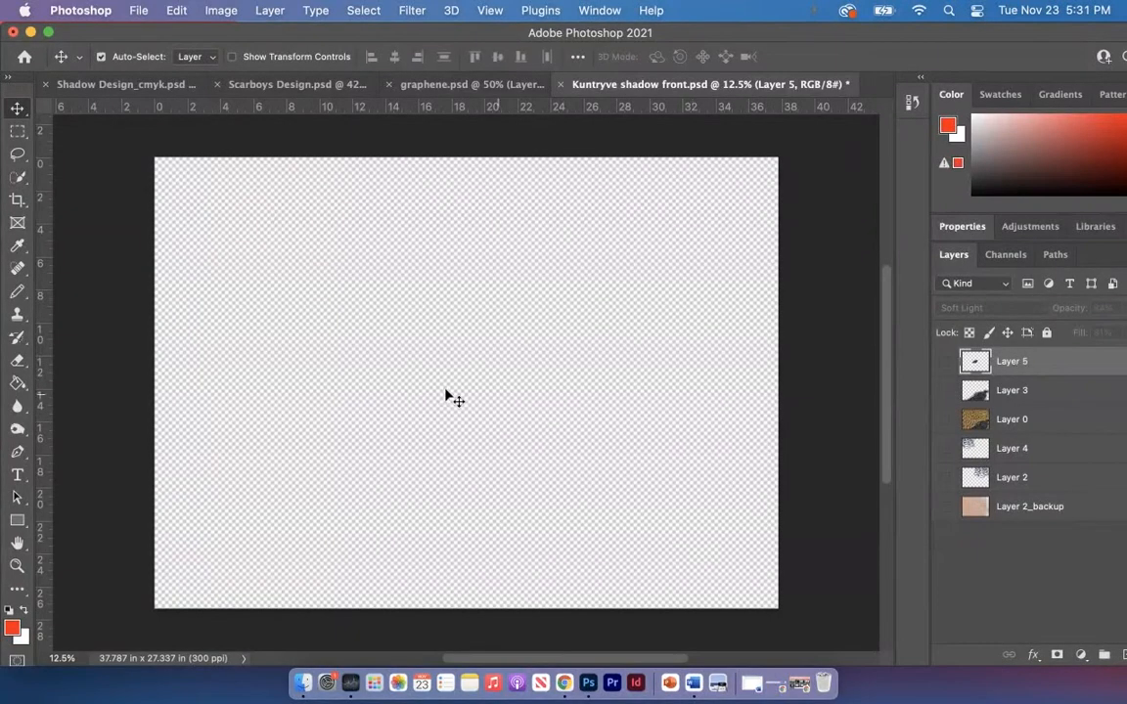
pyautogui.click(945, 361)
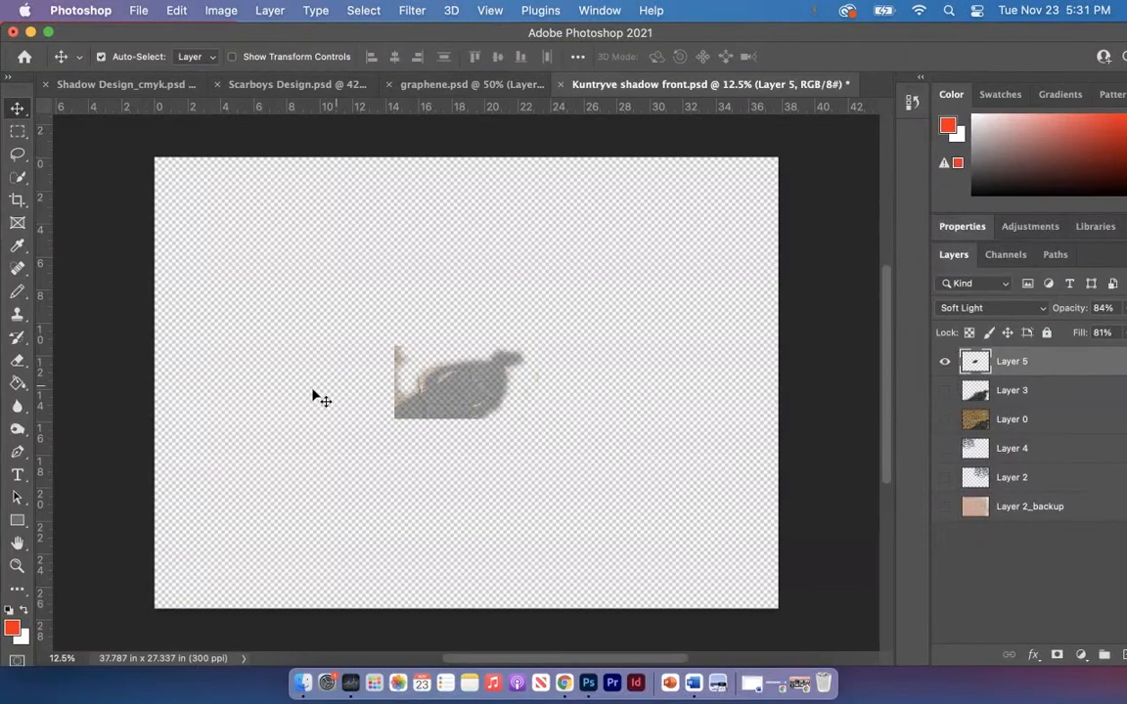
pyautogui.scroll(8, 499, 398)
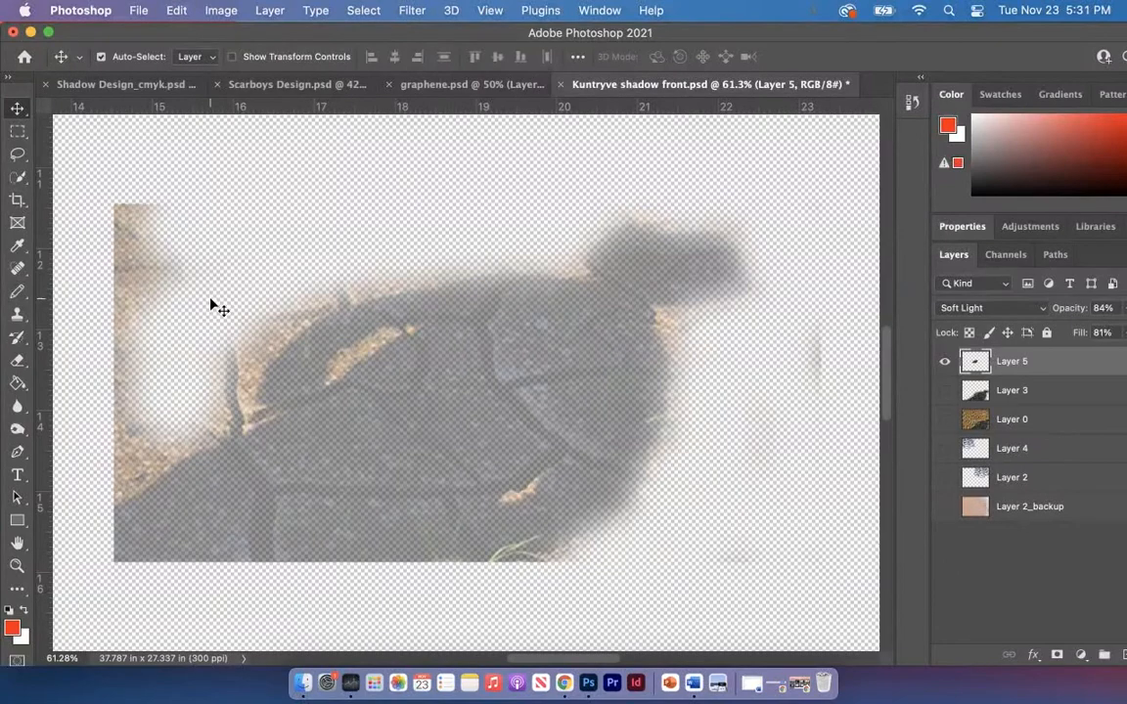
# Paste the shadow layer into Scarboys Design.psd and move it to the lower part of the back cover
pyautogui.click(281, 84)
pyautogui.click(1004, 463)
pyautogui.press('super+v')
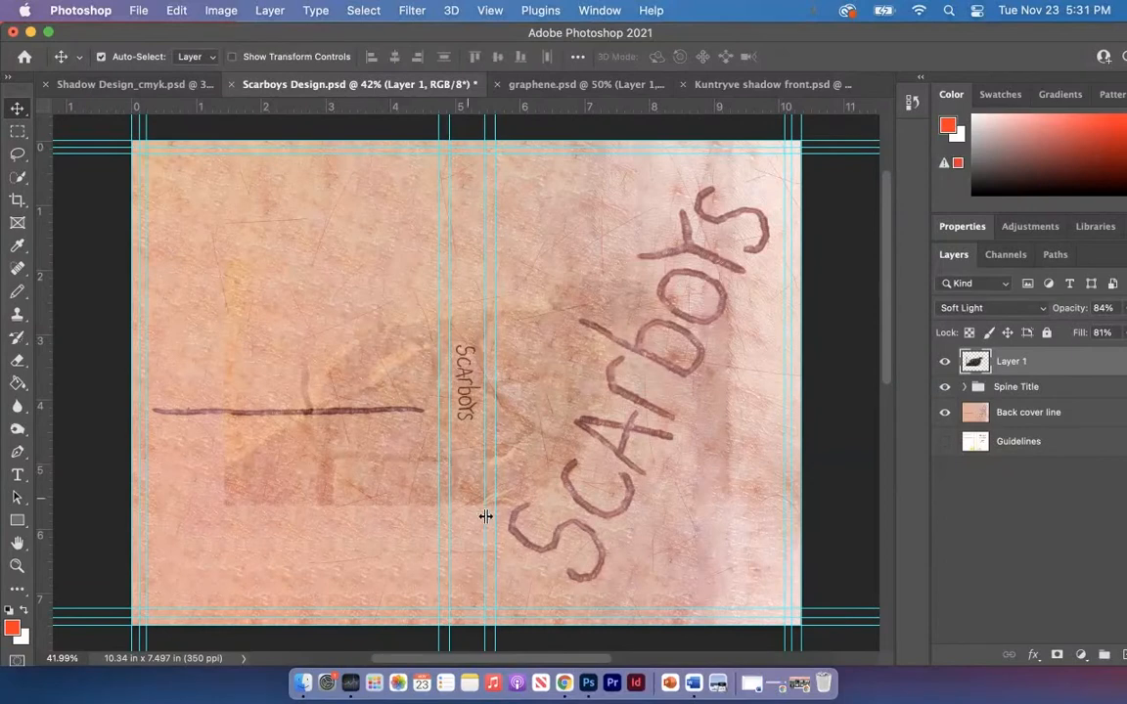
pyautogui.moveTo(427, 478); pyautogui.dragTo(293, 533)
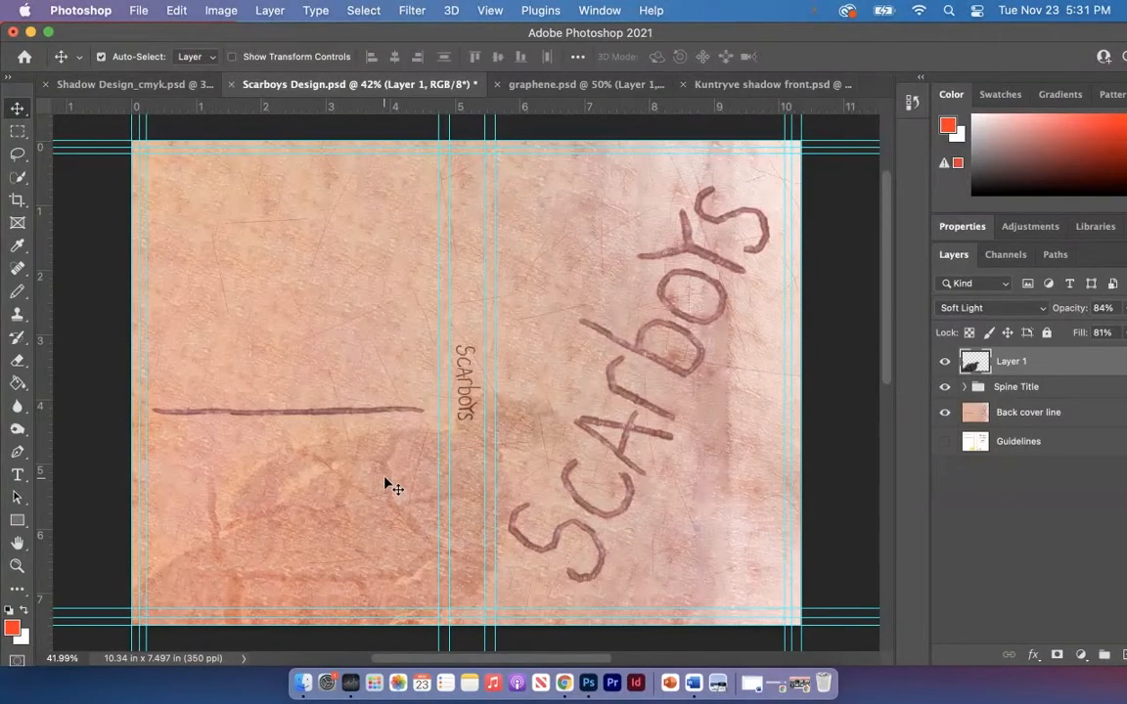
# Copy the graphene.psd lattice layer into Scarboys Design.psd, accept the color profile conversion, and shift it over the upper cover
pyautogui.click(577, 87)
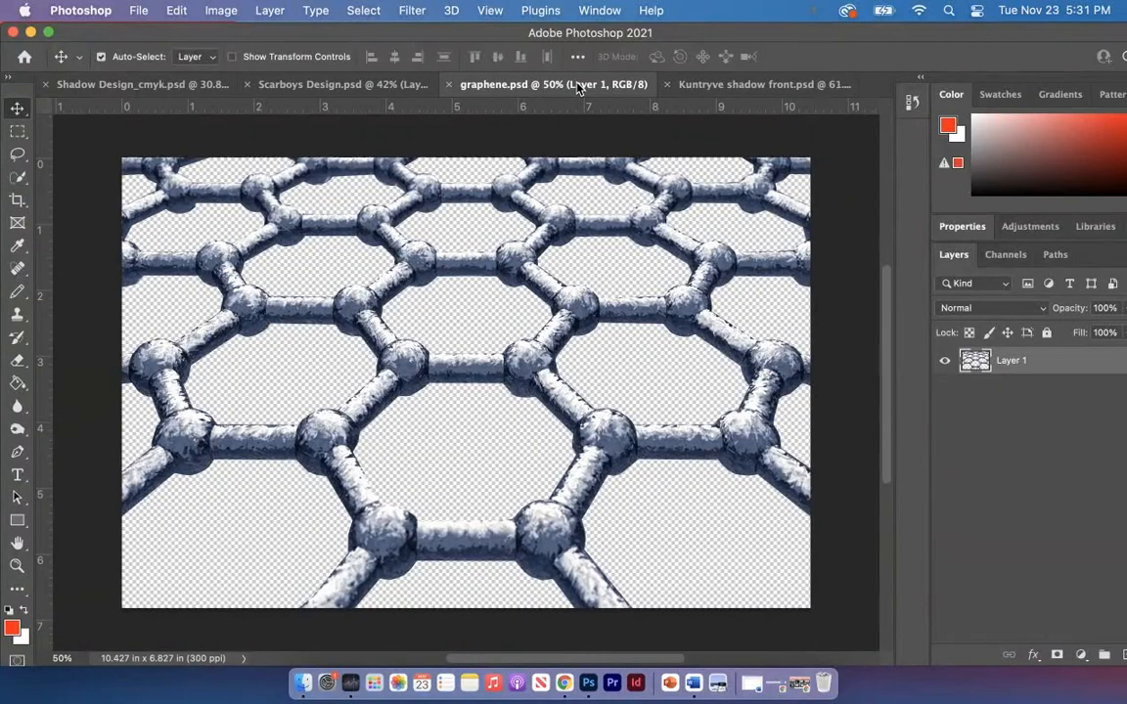
pyautogui.moveTo(577, 87); pyautogui.dragTo(913, 326)
pyautogui.moveTo(900, 459); pyautogui.dragTo(518, 282)
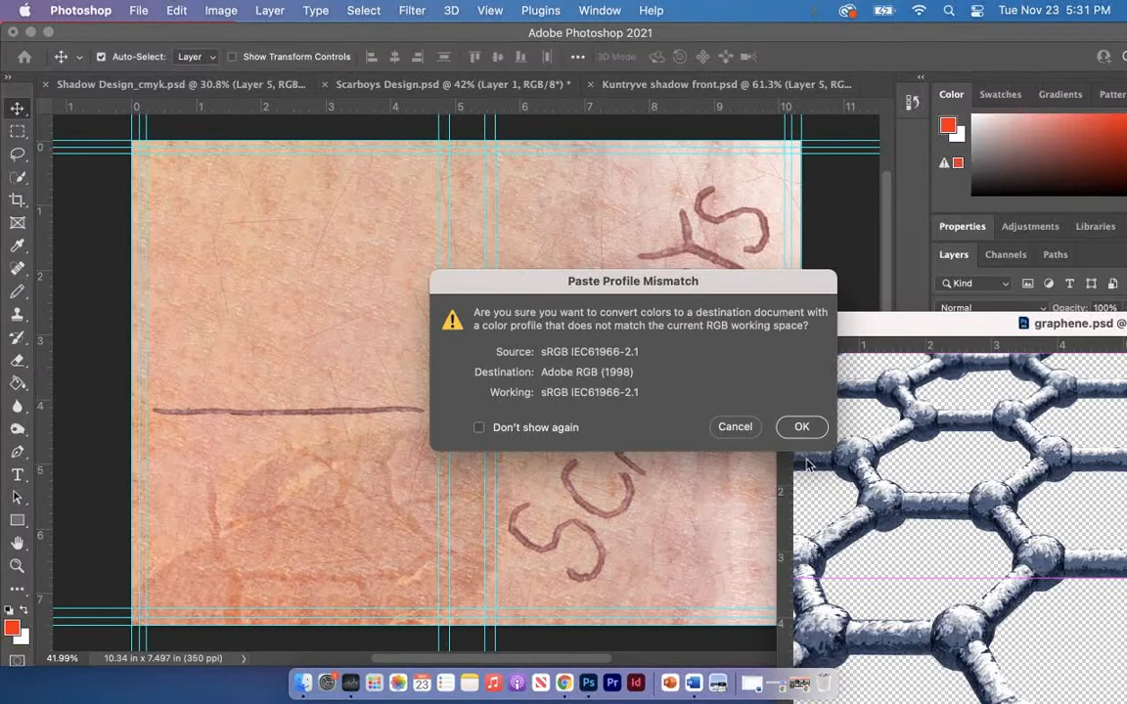
pyautogui.press('Return')
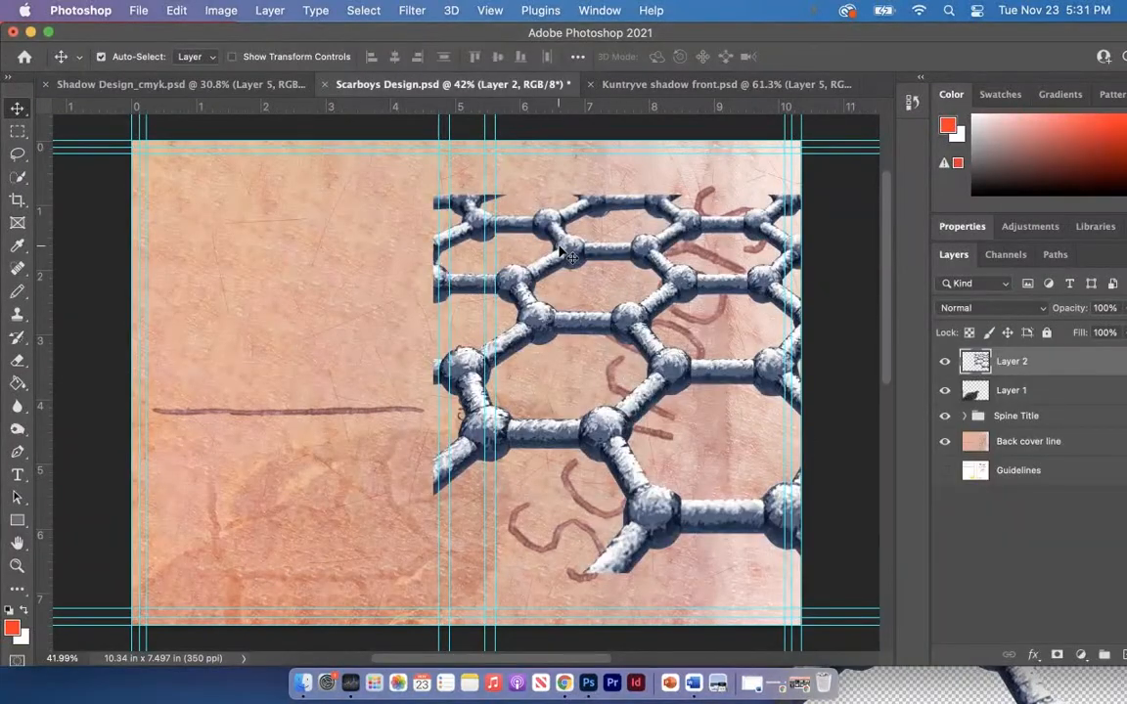
pyautogui.moveTo(509, 230); pyautogui.dragTo(360, 169)
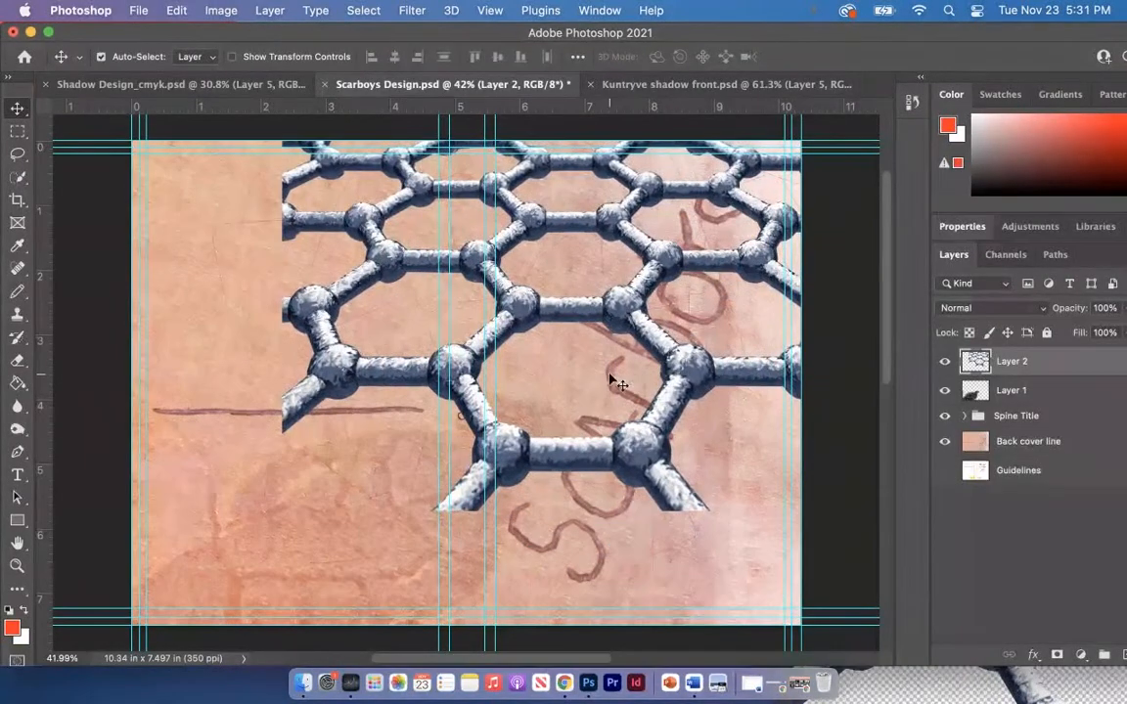
pyautogui.moveTo(651, 352); pyautogui.dragTo(533, 361)
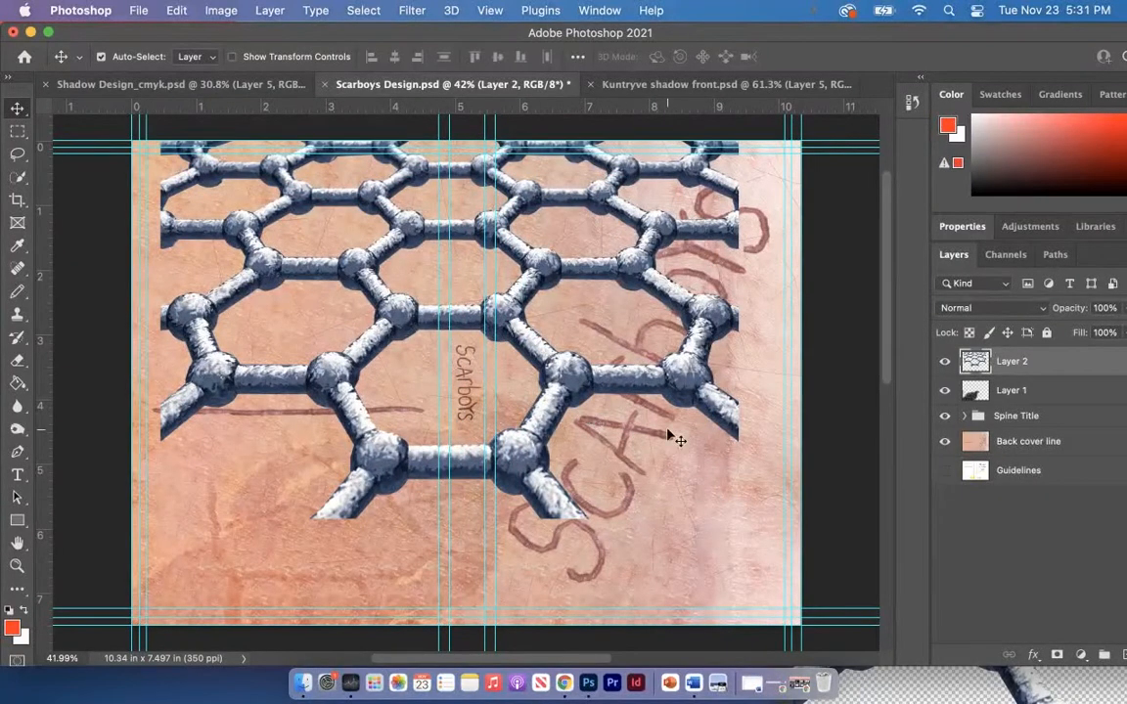
# Scale the graphene lattice to about 42.45%, rotate it about 15.6°, and place it at the cover's upper edge over the spine
pyautogui.hotkey('ctrl', 't')
pyautogui.moveTo(737, 514); pyautogui.dragTo(579, 240)
pyautogui.moveTo(649, 306); pyautogui.dragTo(626, 337)
pyautogui.moveTo(563, 272); pyautogui.dragTo(553, 259)
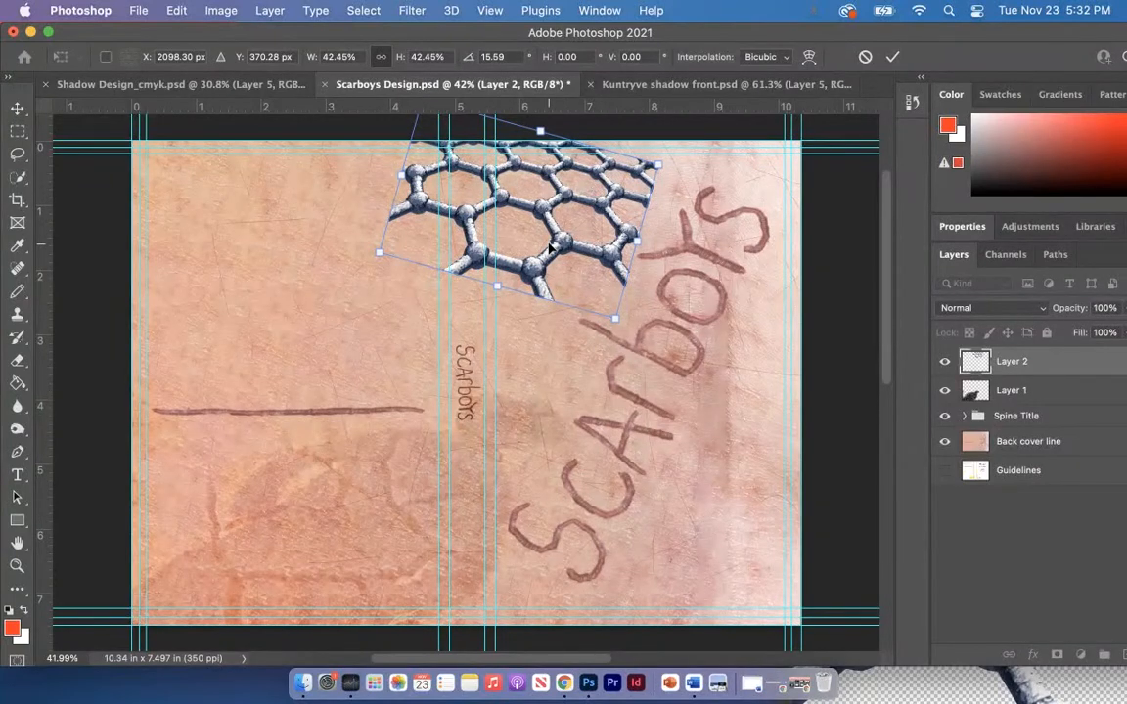
pyautogui.press('Return')
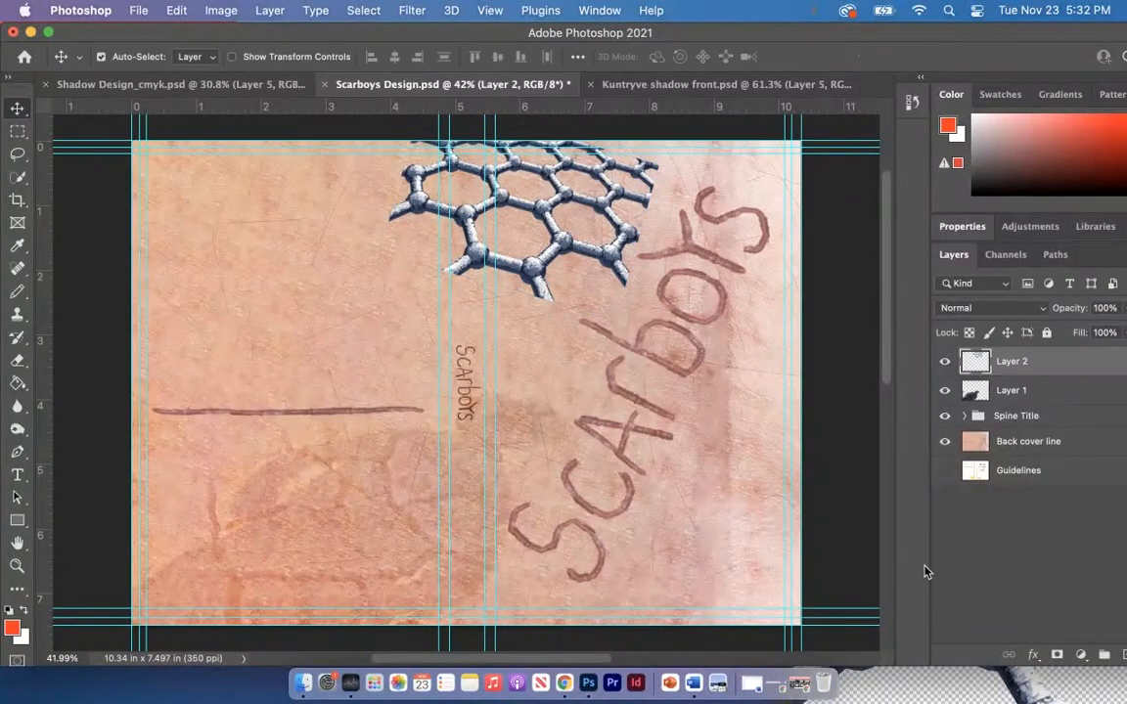
# Preview blend modes such as Lighter Color and Overlay on the graphene lattice layer
pyautogui.click(1033, 654)
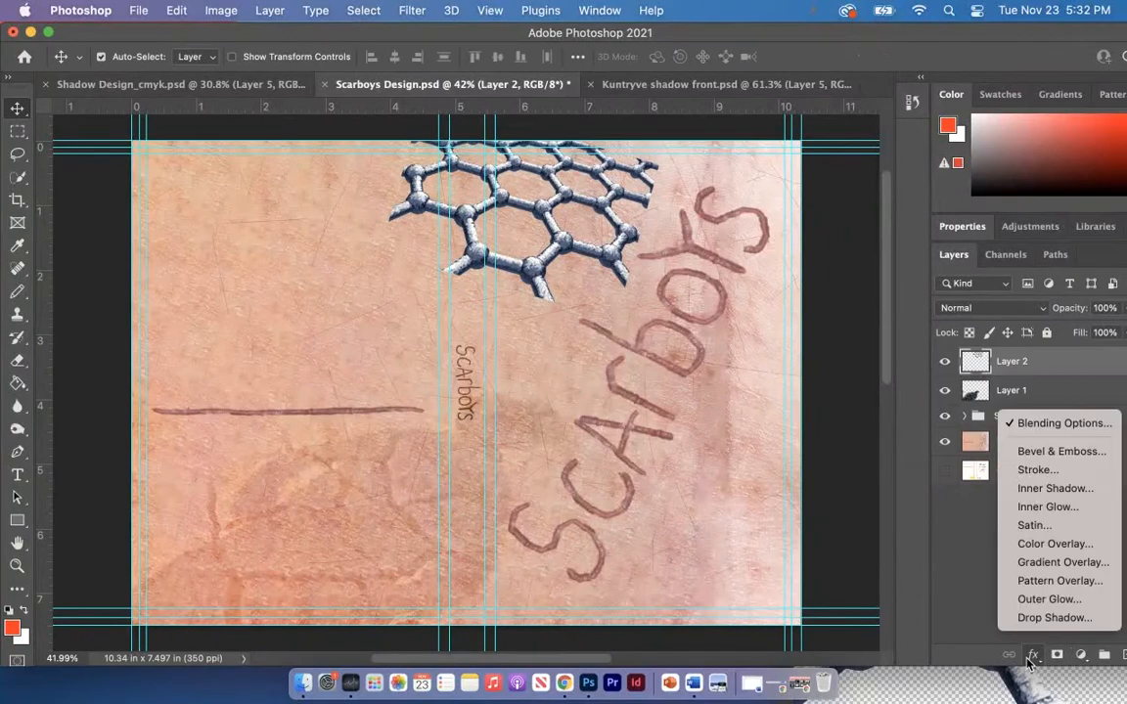
pyautogui.click(1039, 426)
pyautogui.moveTo(497, 68); pyautogui.dragTo(653, 352)
pyautogui.click(572, 421)
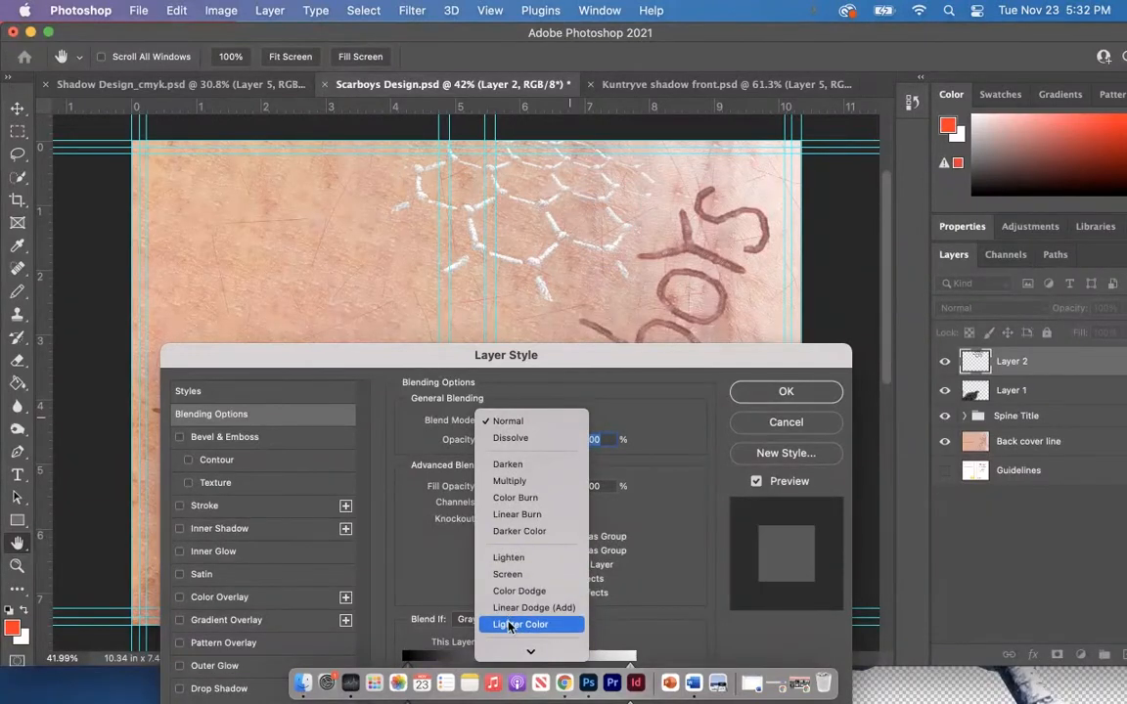
pyautogui.scroll(-3, 510, 604)
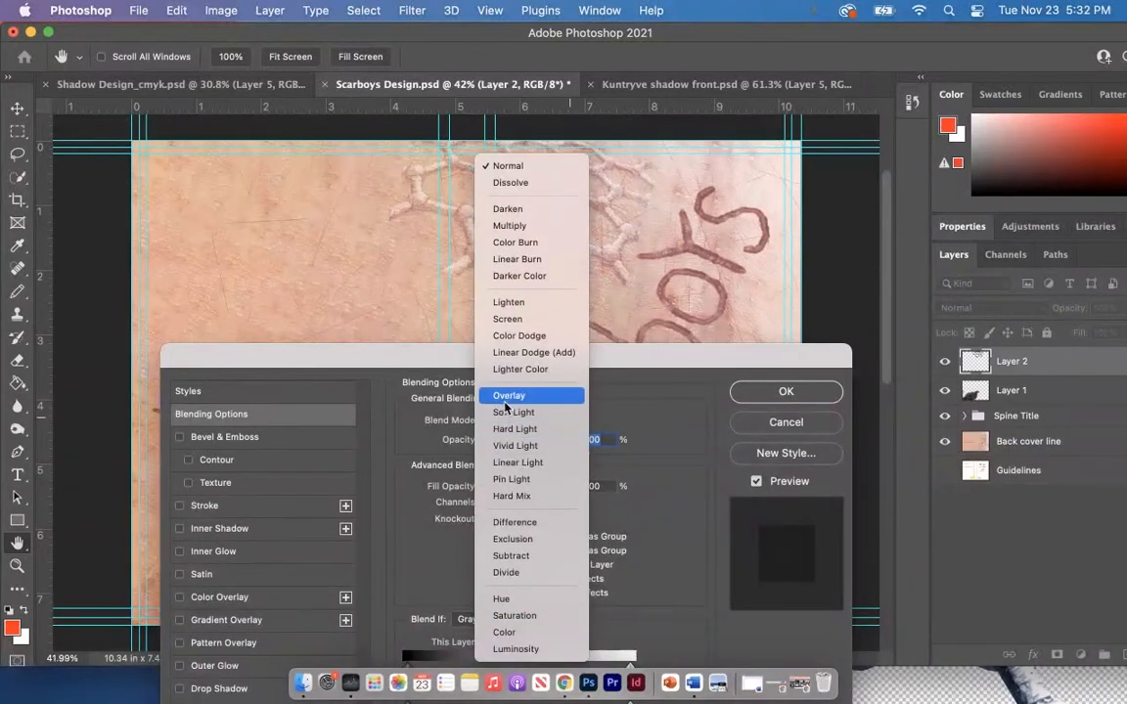
pyautogui.click(786, 422)
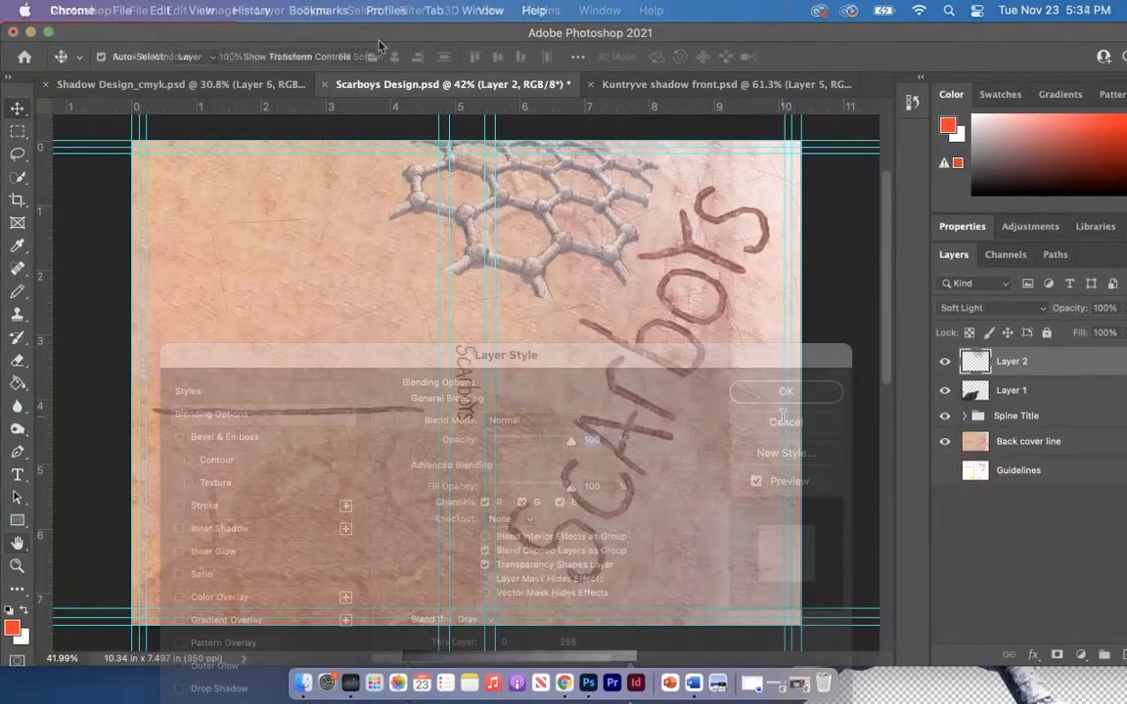
pyautogui.click(390, 10)
pyautogui.click(309, 40)
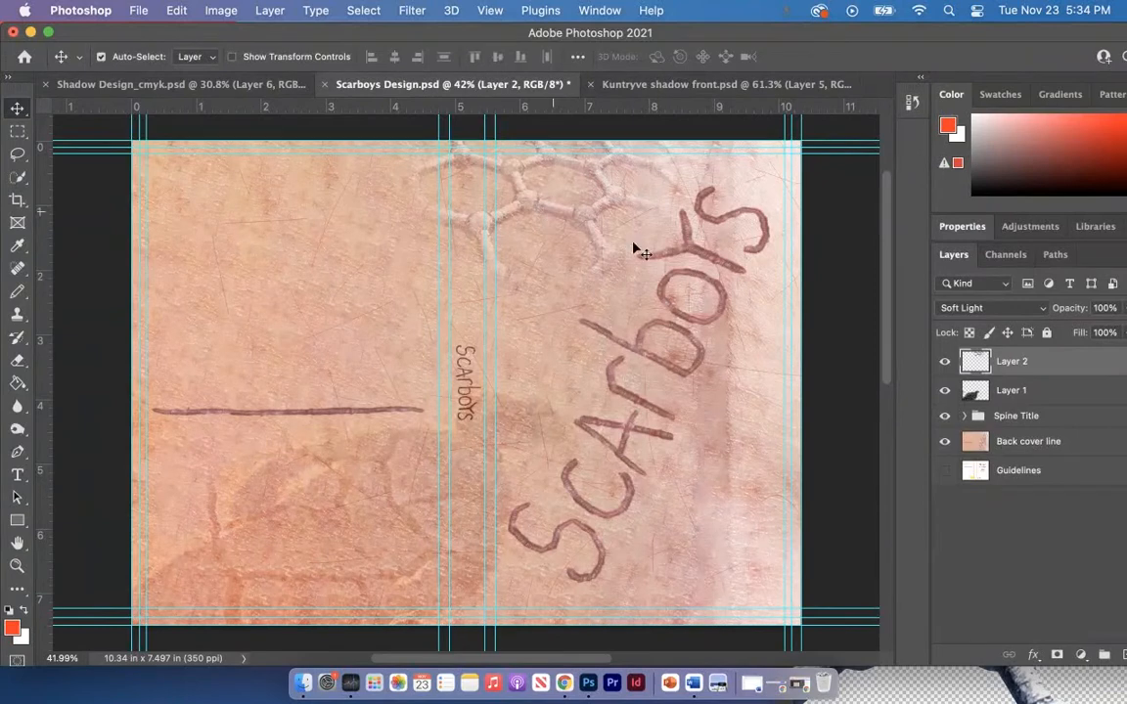
# Skew the graphene lattice horizontally by about -12.13° so its lower end shifts toward the spine
pyautogui.press('super+t')
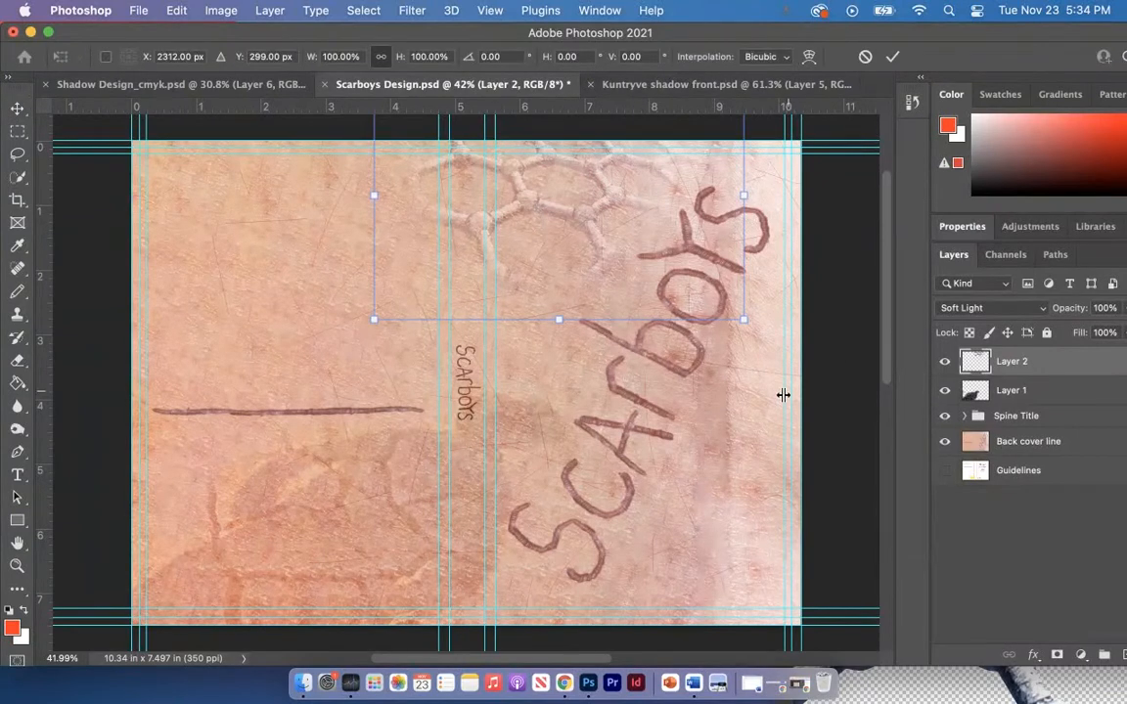
pyautogui.rightClick(536, 198)
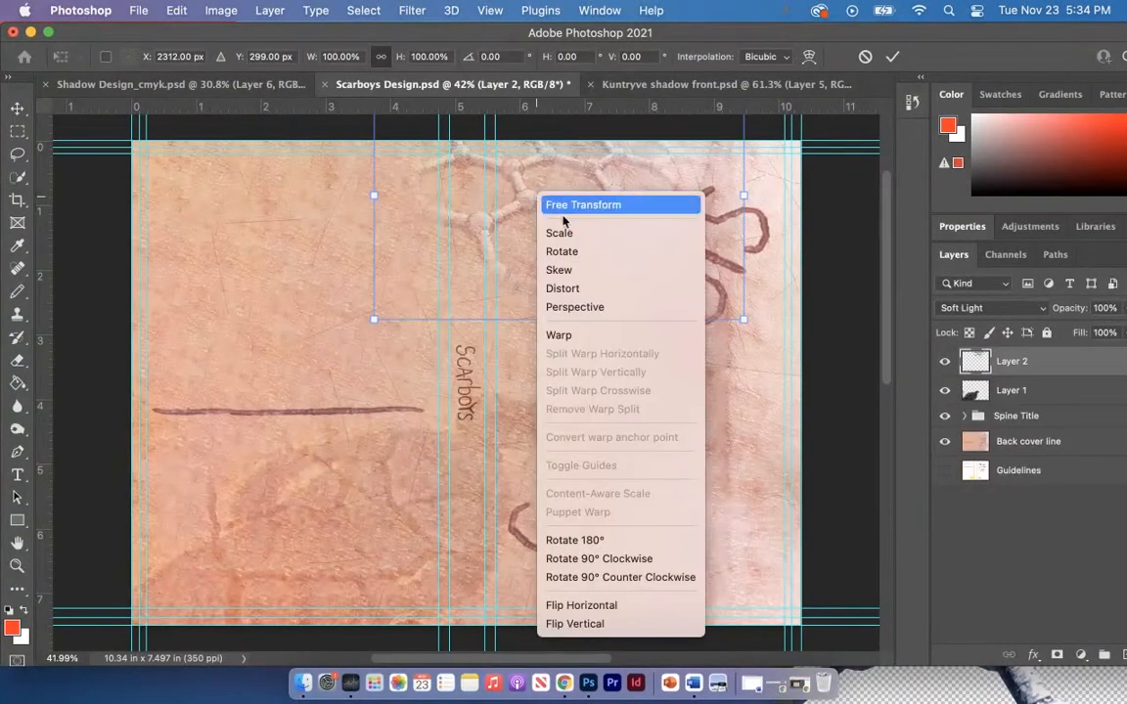
pyautogui.click(599, 270)
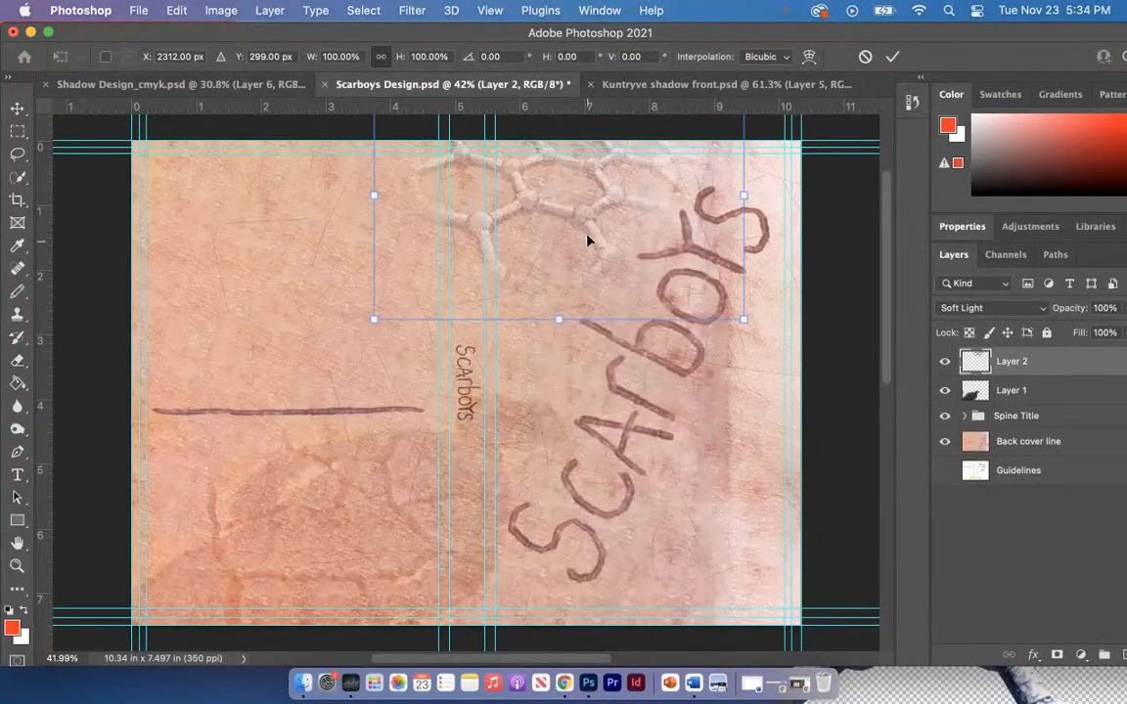
pyautogui.moveTo(744, 320); pyautogui.dragTo(689, 348)
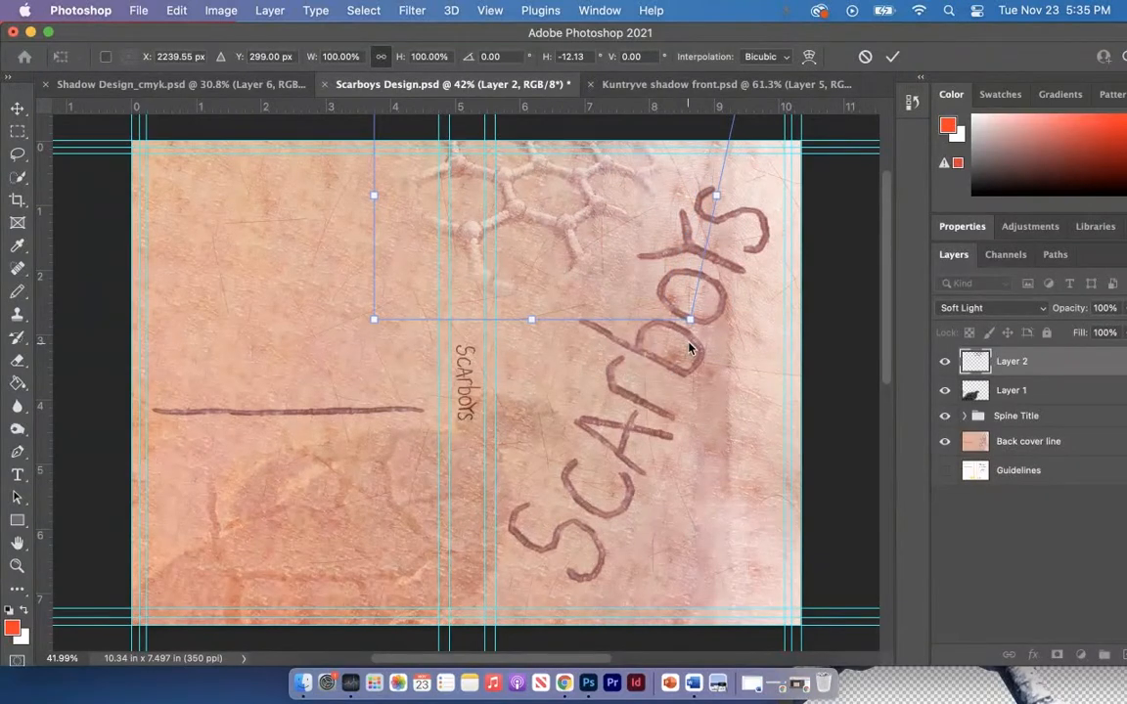
pyautogui.press('Return')
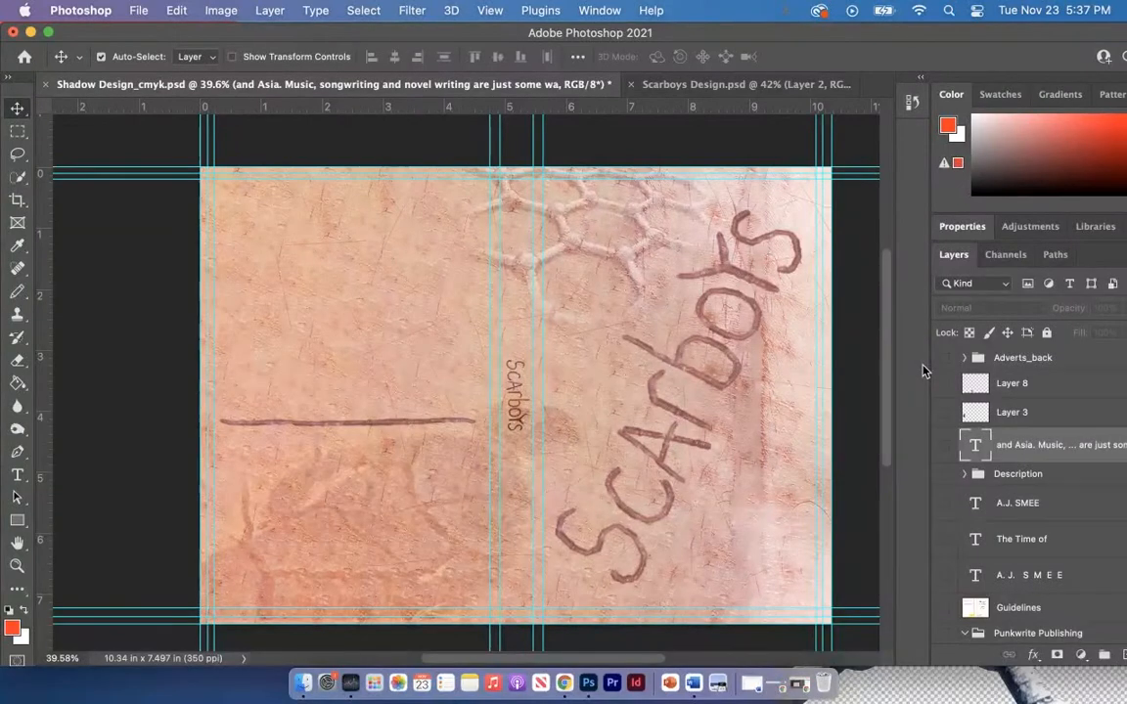
# Show the text layers for the spine author name, the front cover author name and the front tagline in Shadow Design_cmyk.psd
pyautogui.click(945, 504)
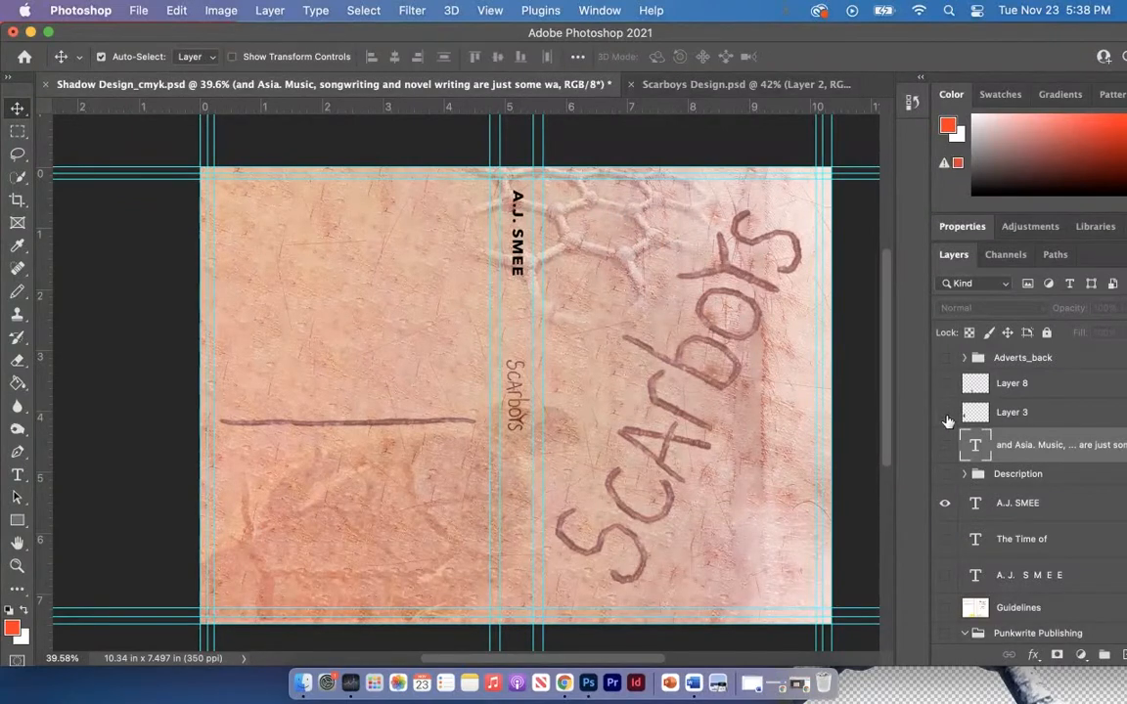
pyautogui.click(944, 576)
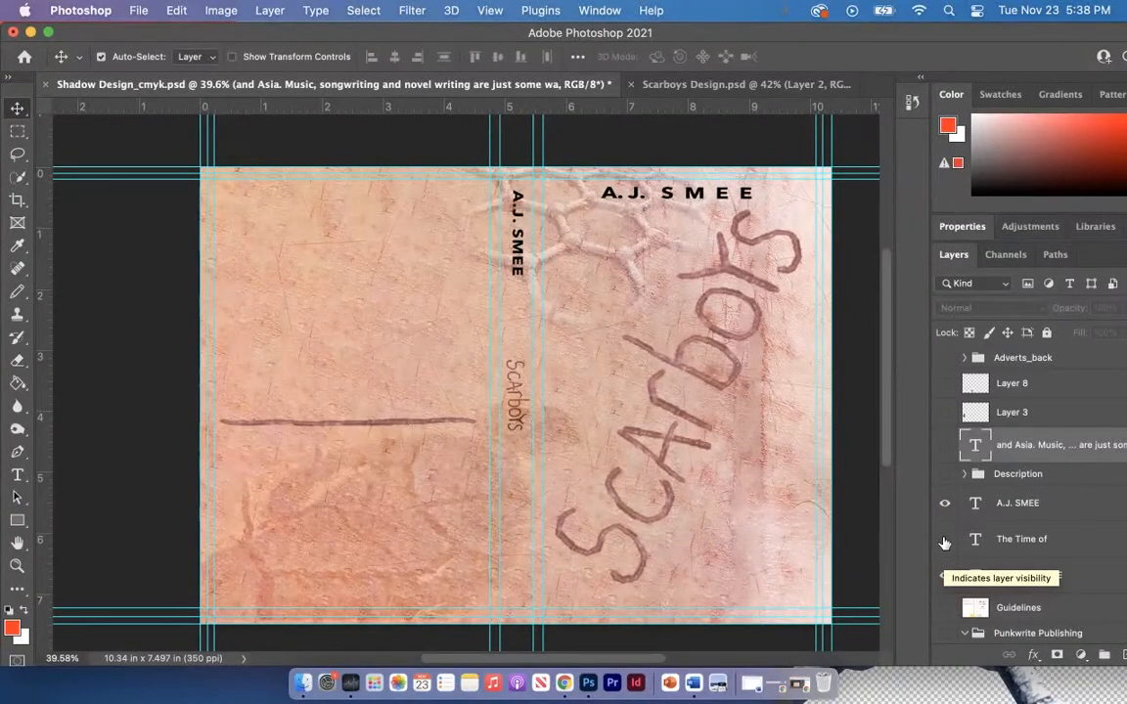
pyautogui.click(945, 540)
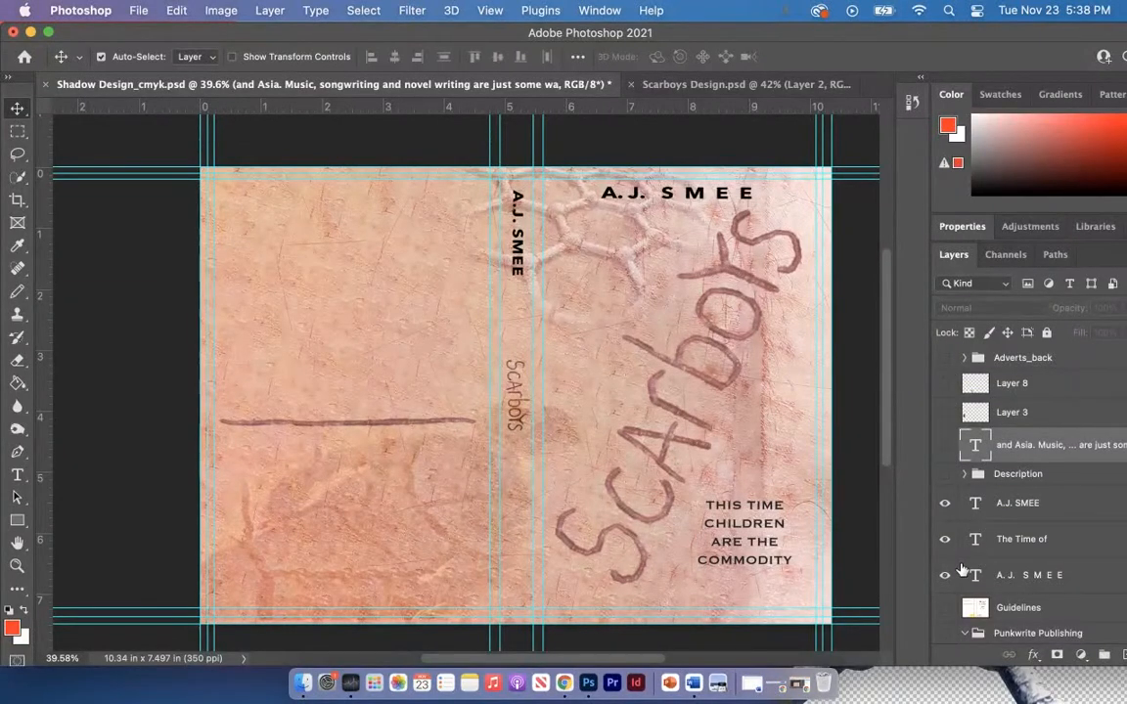
# Show the barcode on Layer 8 in the lower part of the back cover
pyautogui.scroll(-3, 947, 547)
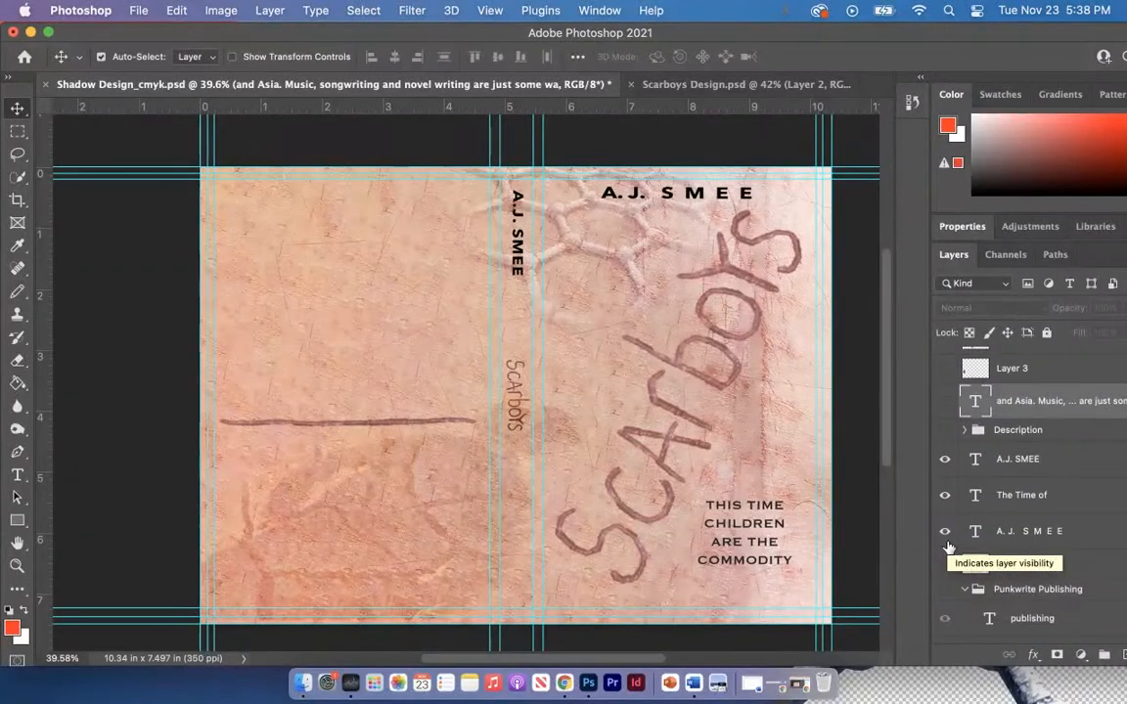
pyautogui.scroll(3, 951, 404)
pyautogui.click(944, 377)
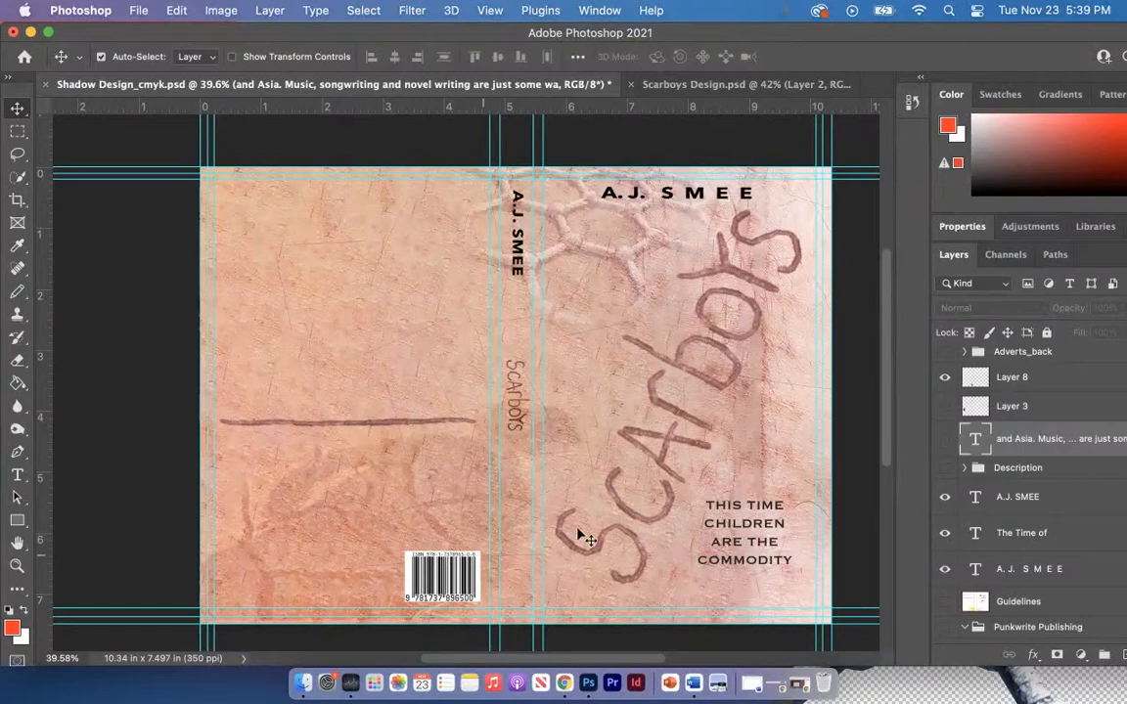
# Check the barcode's placement against the Guidelines template by toggling the visibility of both layers
pyautogui.click(944, 601)
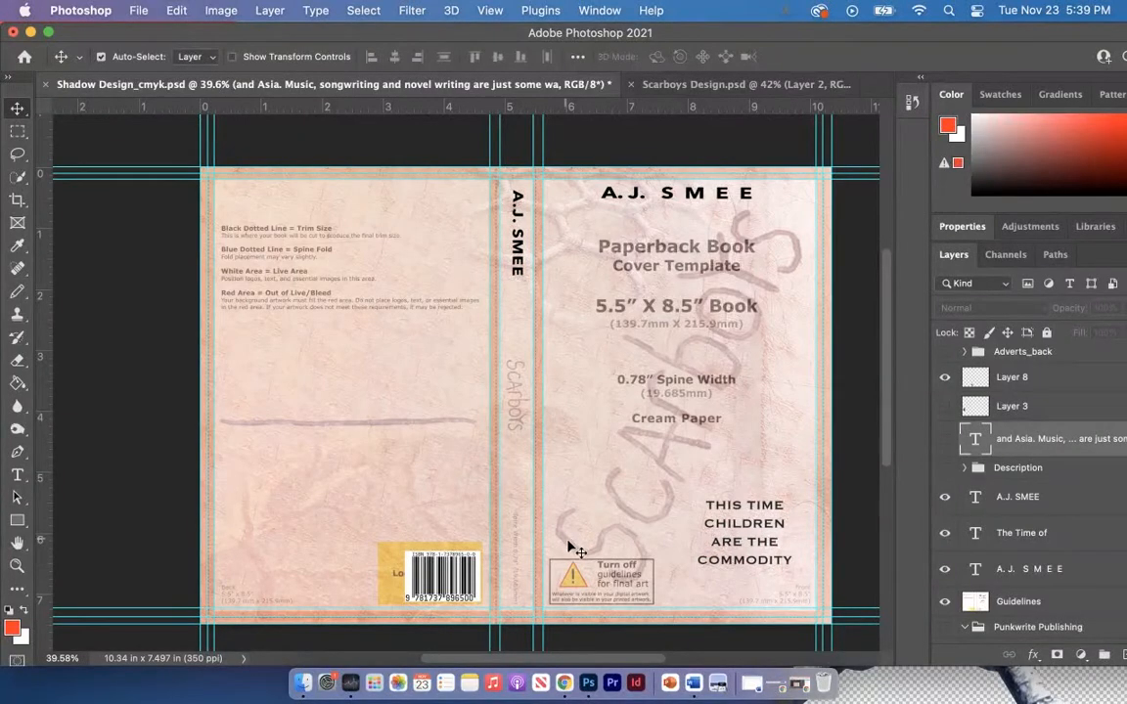
pyautogui.click(945, 377)
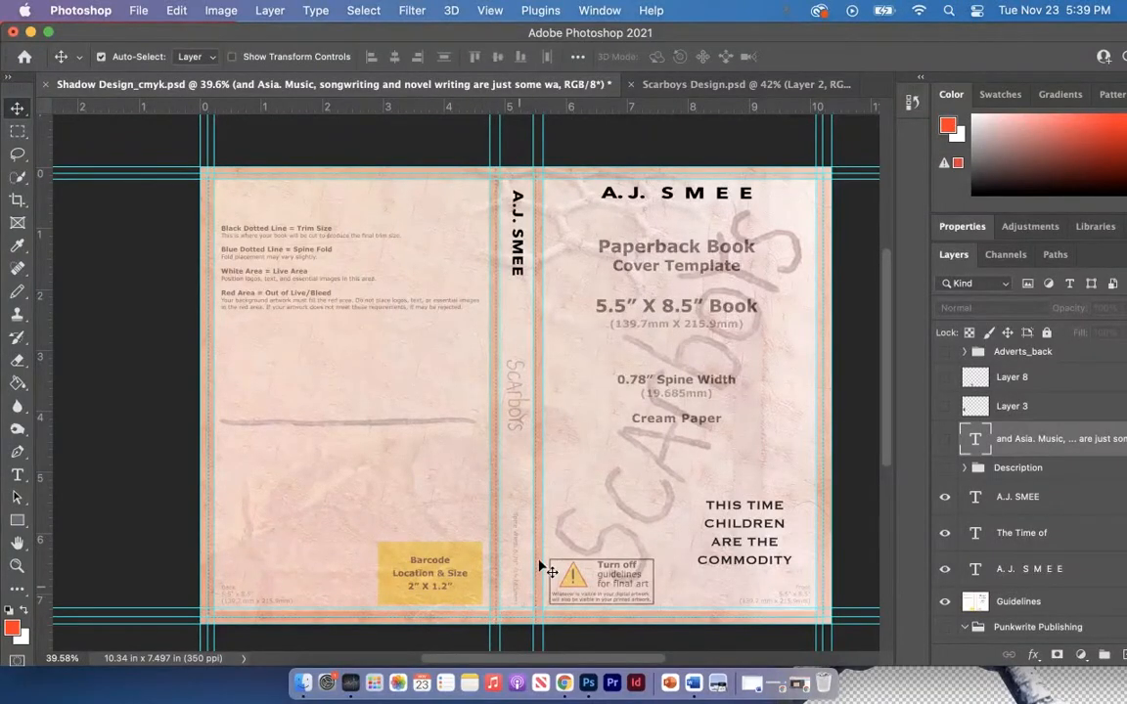
pyautogui.click(945, 376)
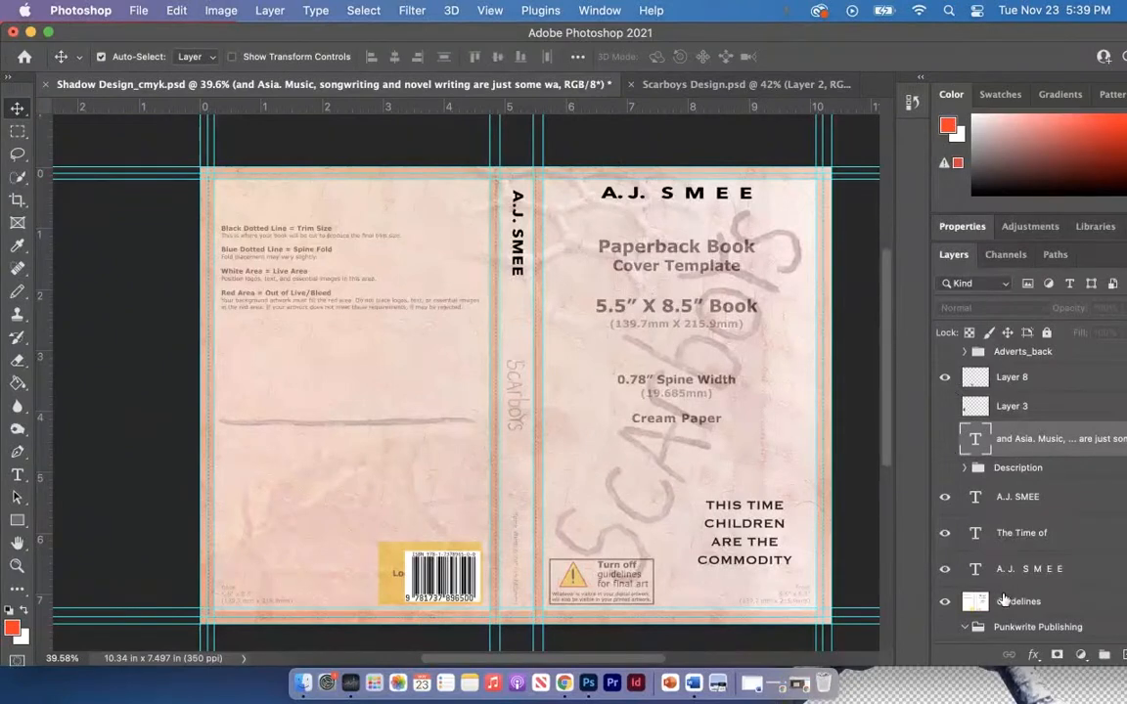
pyautogui.click(945, 602)
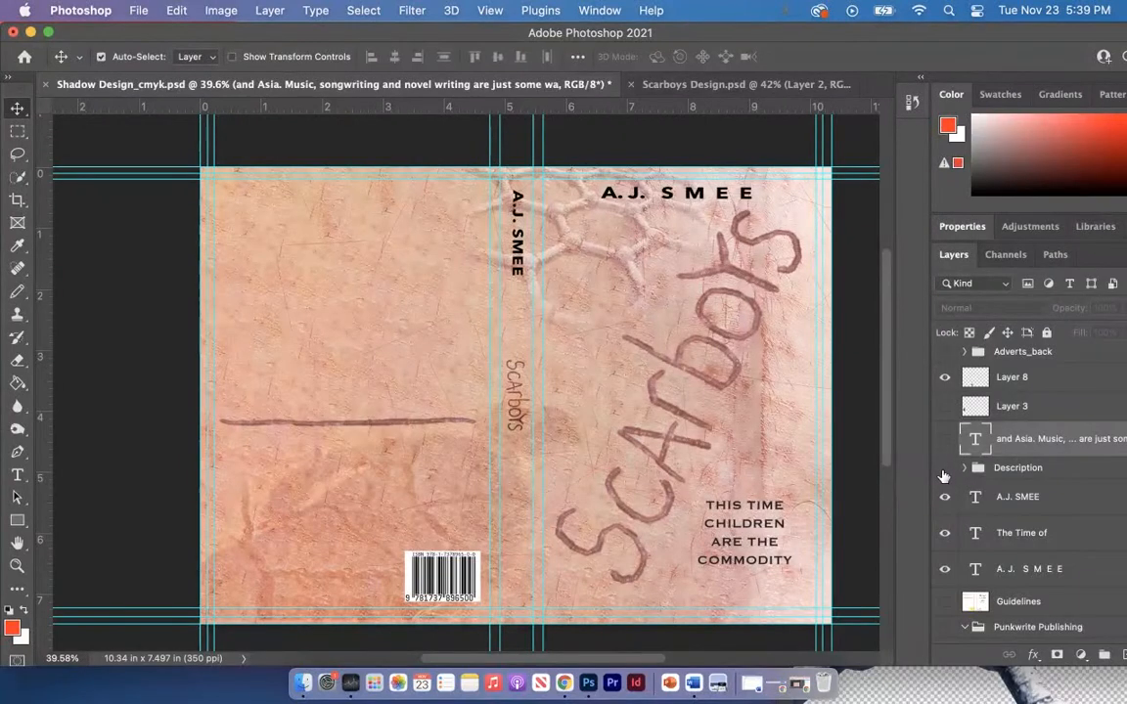
# Show the author photo on Layer 3, the closing bio text and the Description group on the back cover
pyautogui.click(945, 406)
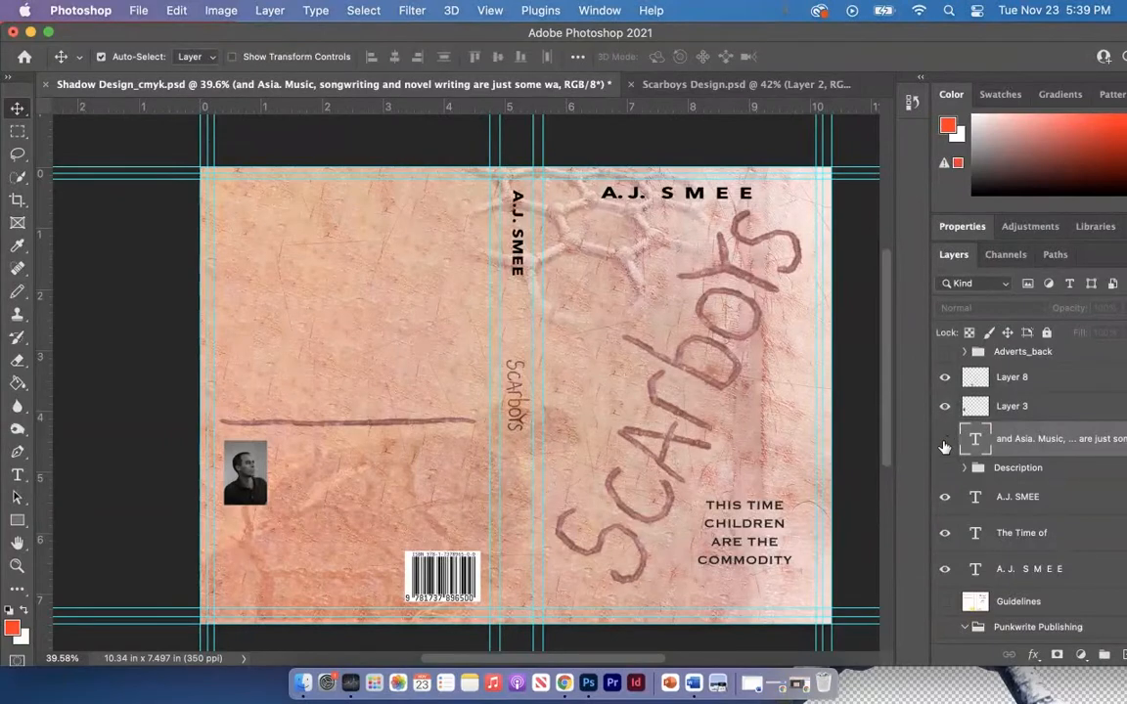
pyautogui.click(945, 440)
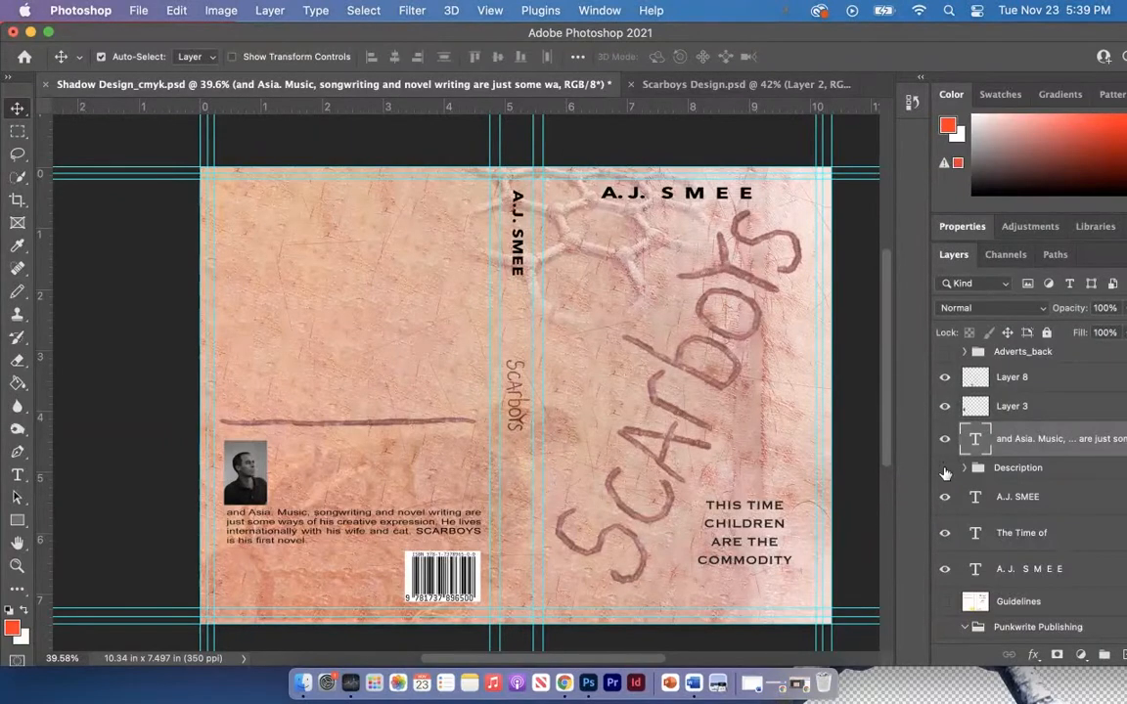
pyautogui.click(945, 468)
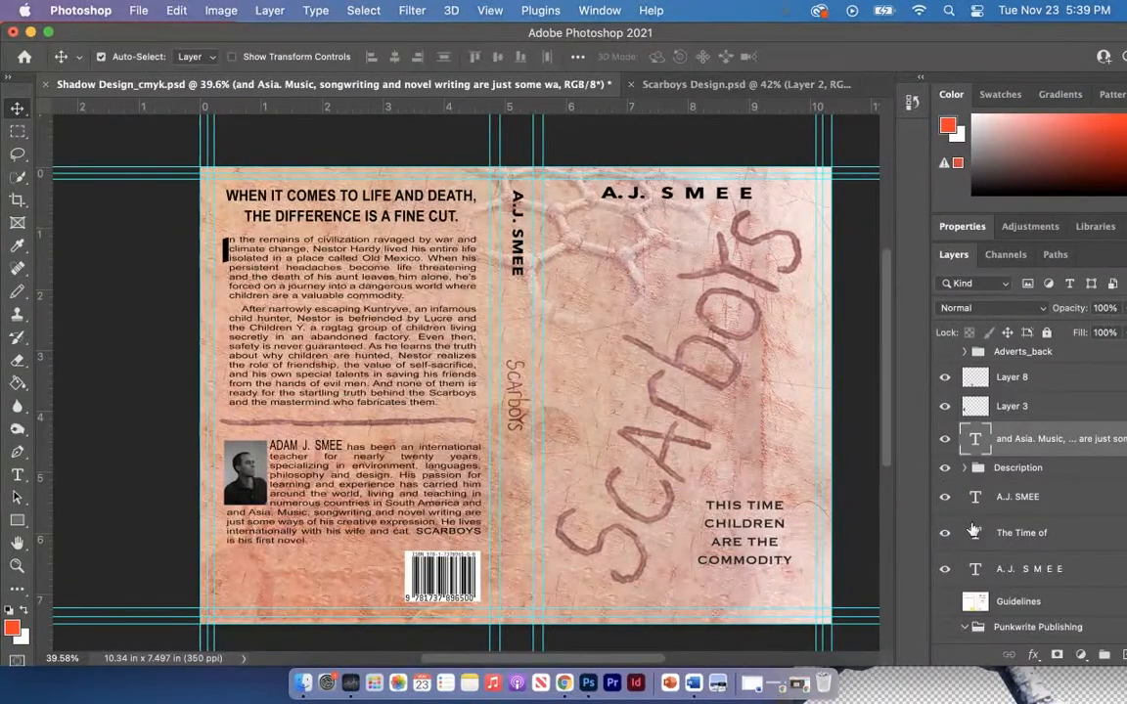
pyautogui.click(944, 468)
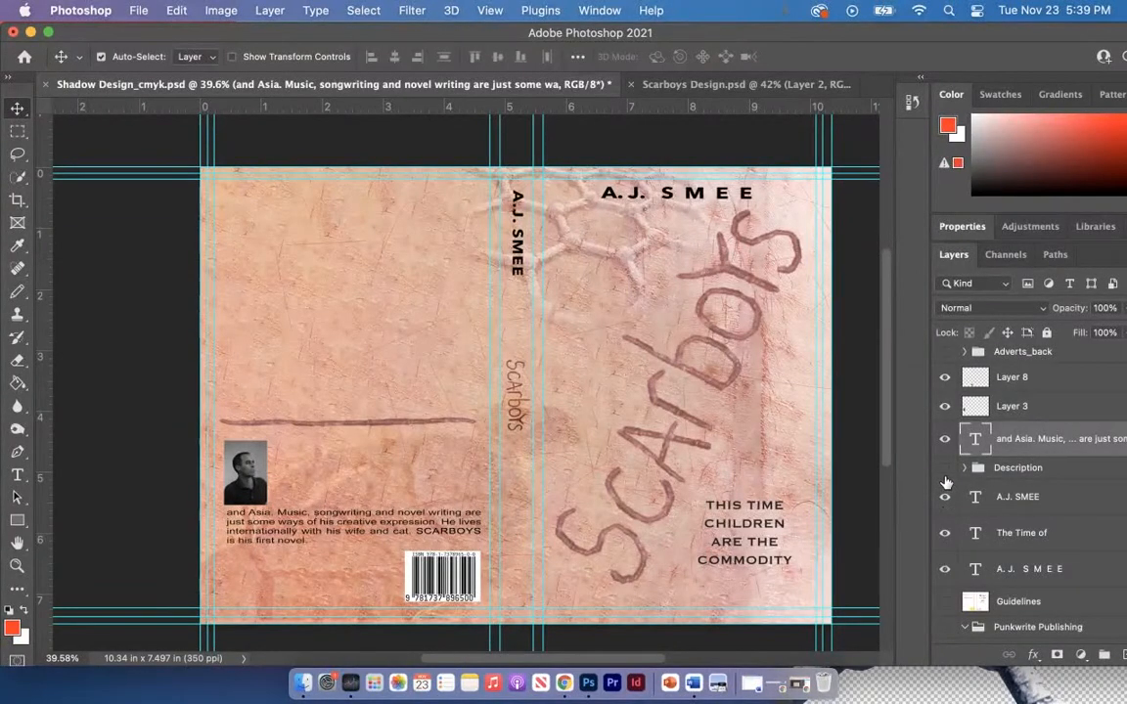
pyautogui.click(945, 468)
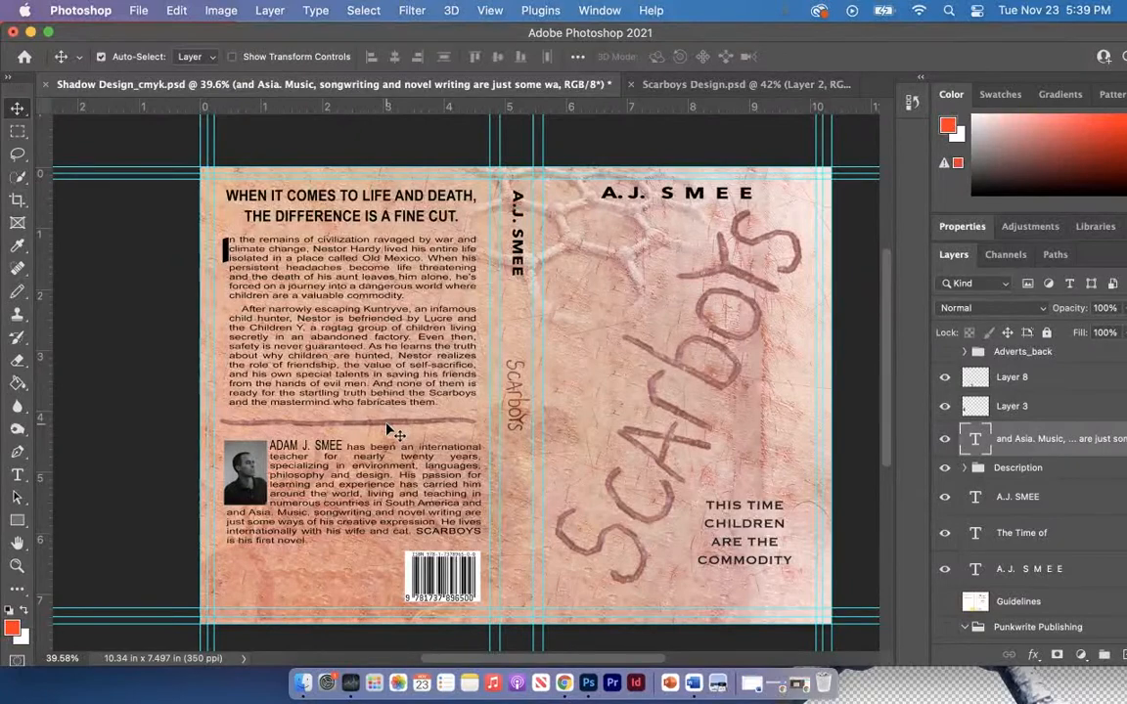
# Show the Punkwrite Publishing group to display the publisher logo at the foot of the spine
pyautogui.scroll(-3, 979, 470)
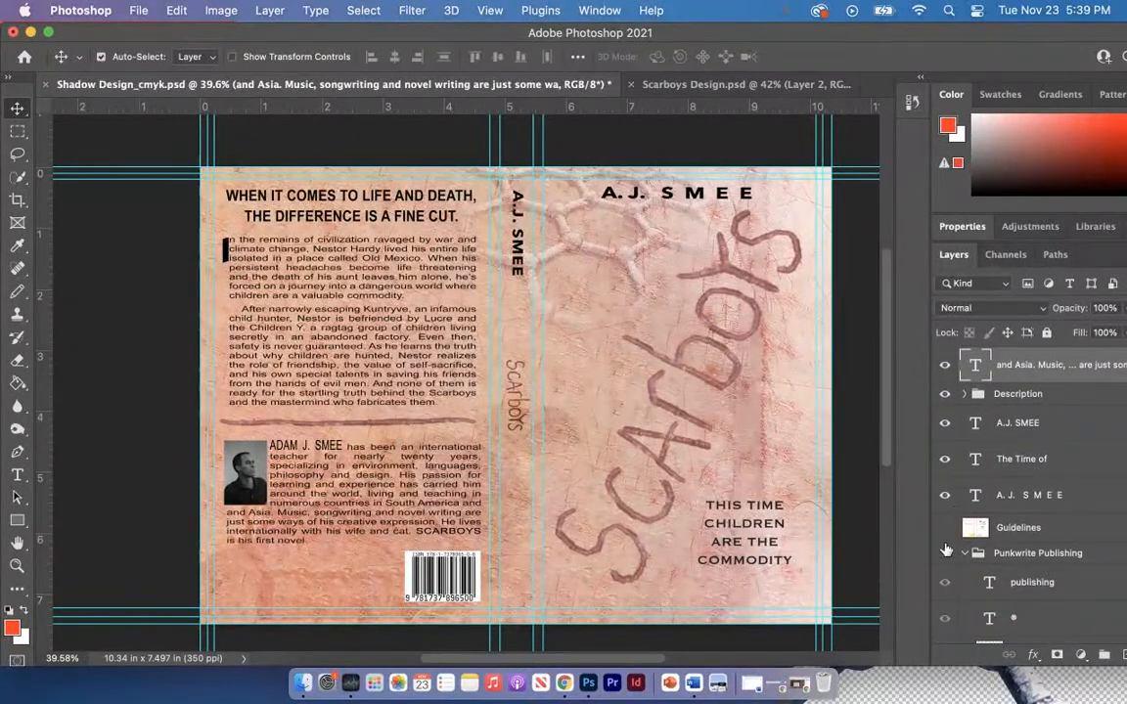
pyautogui.scroll(-3, 948, 556)
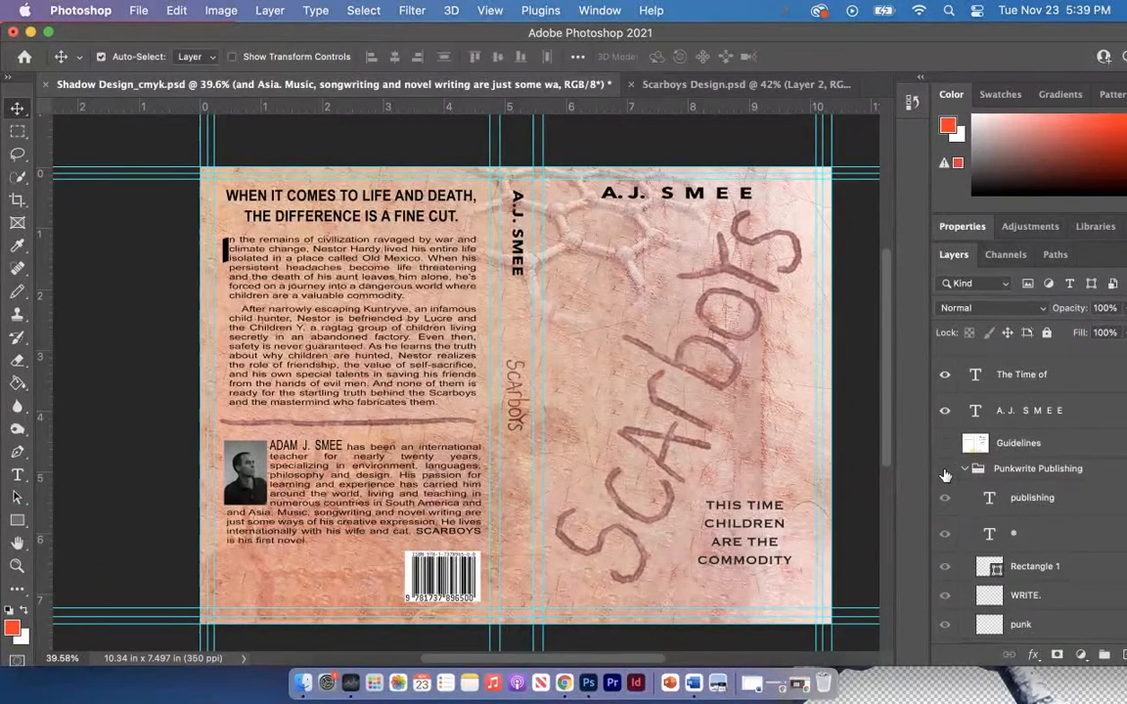
pyautogui.click(945, 473)
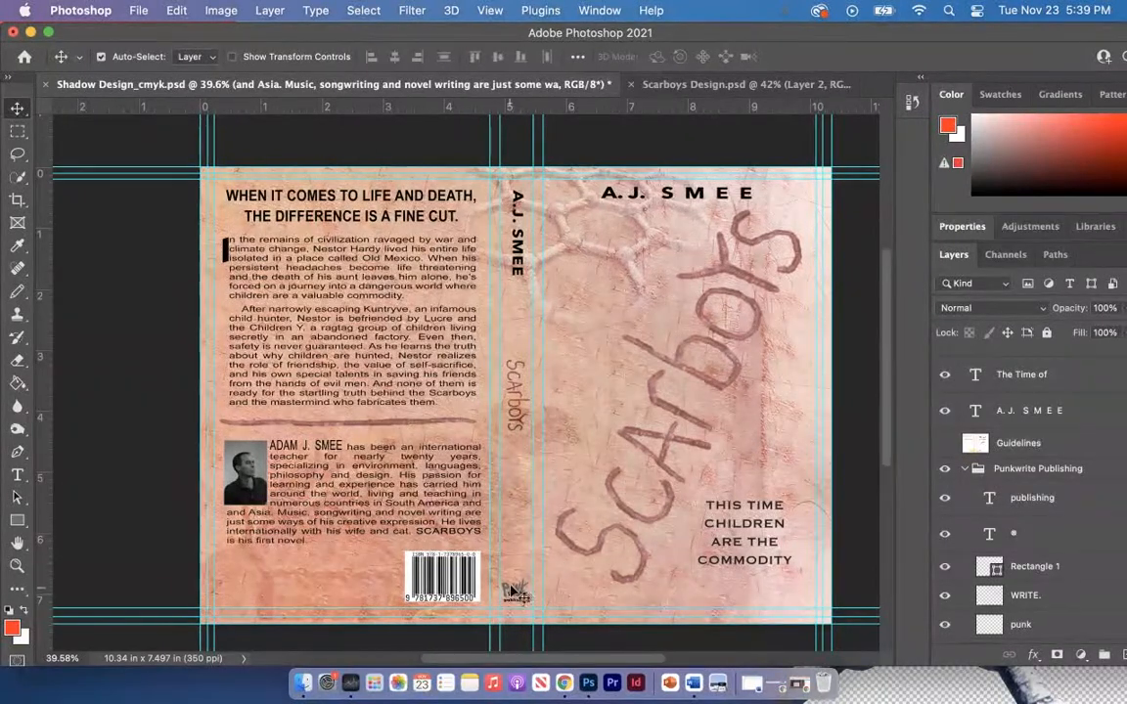
# Show the Adverts_back group with the publisher logo, website and social icons on the lower back cover
pyautogui.scroll(-2, 959, 516)
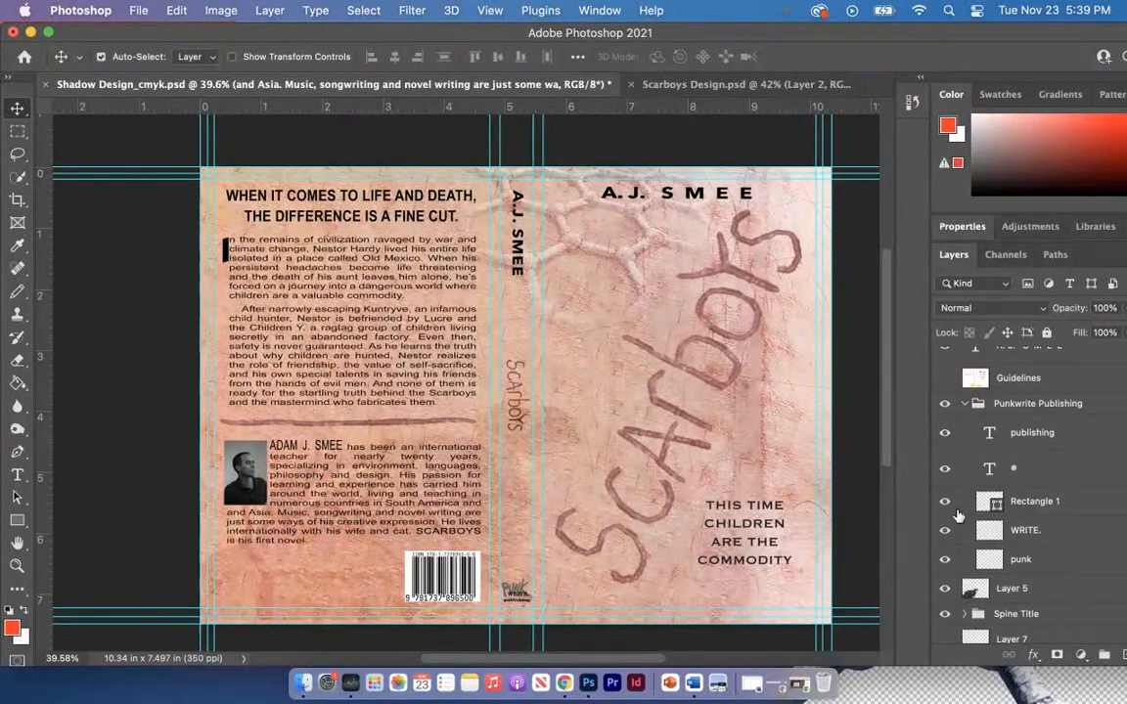
pyautogui.scroll(-2, 959, 516)
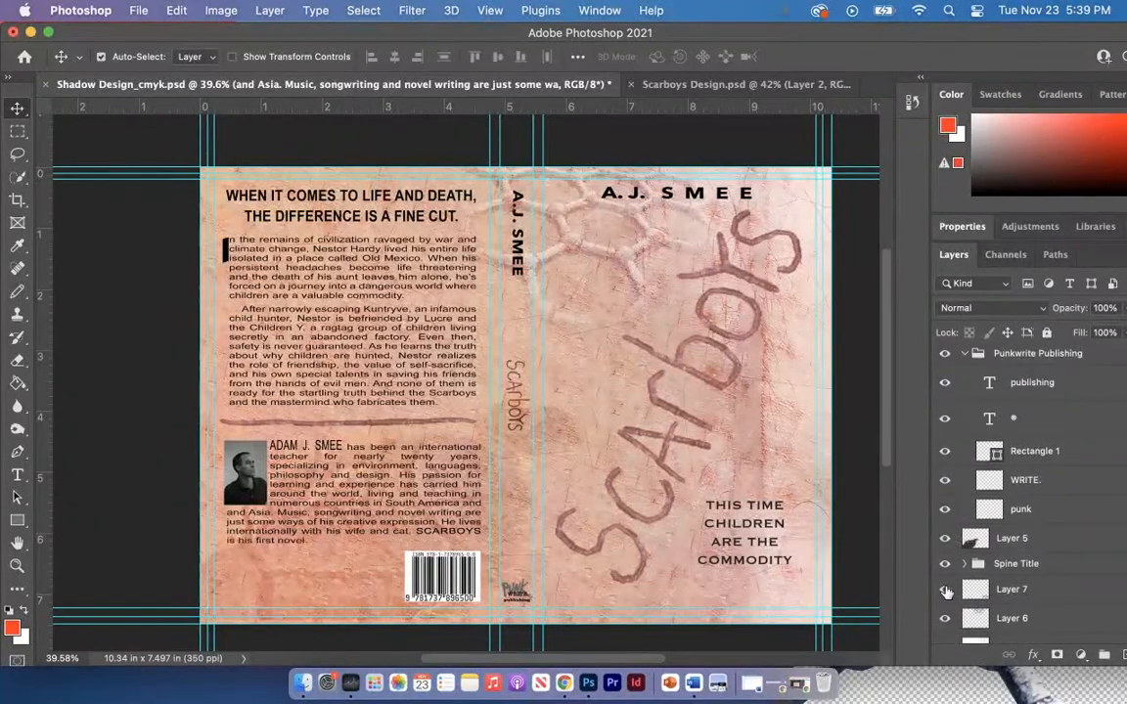
pyautogui.scroll(-3, 946, 587)
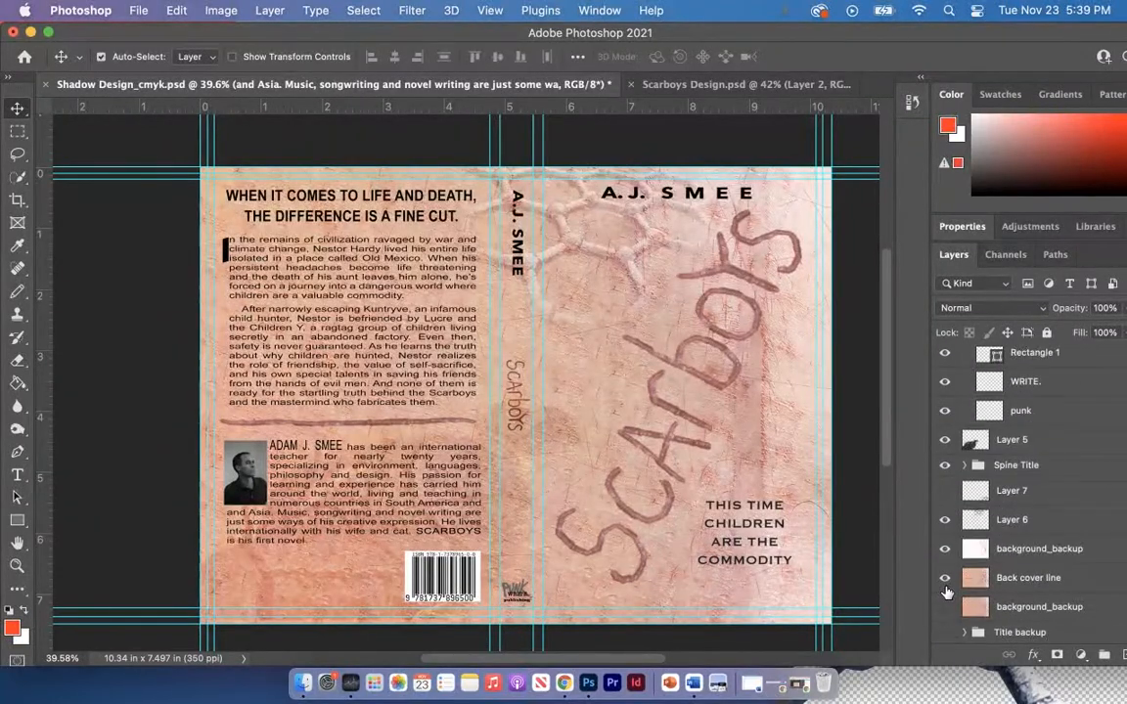
pyautogui.scroll(7, 944, 541)
pyautogui.scroll(3, 944, 541)
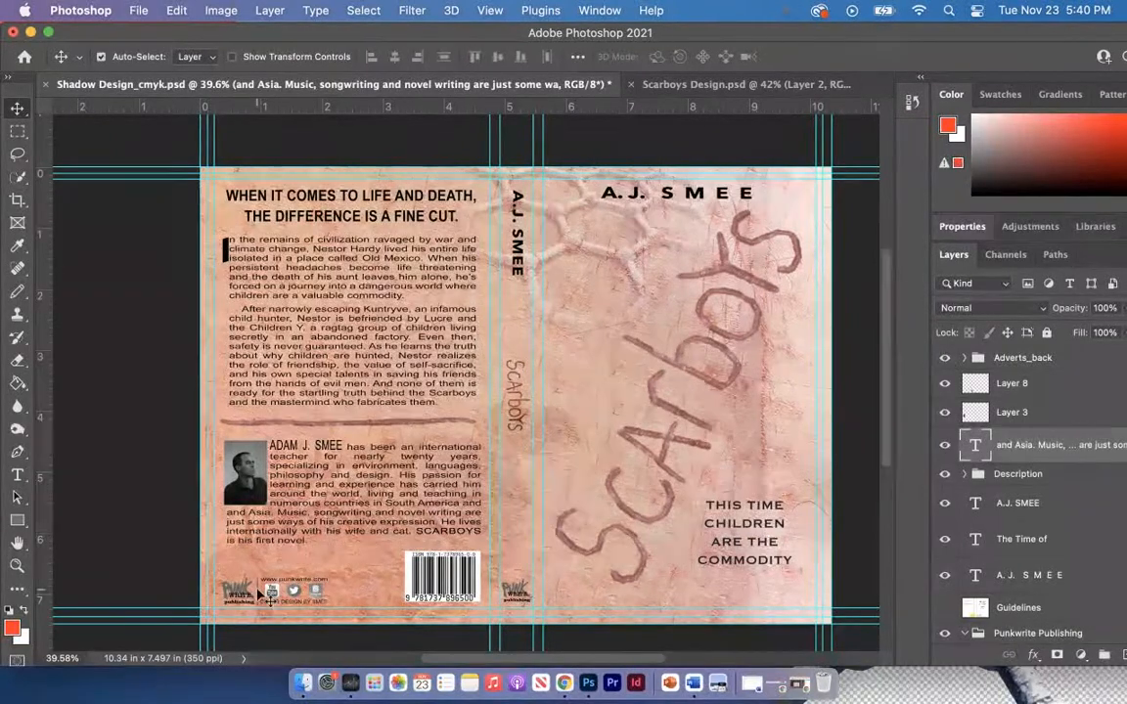
pyautogui.rightClick(259, 563)
pyautogui.click(164, 561)
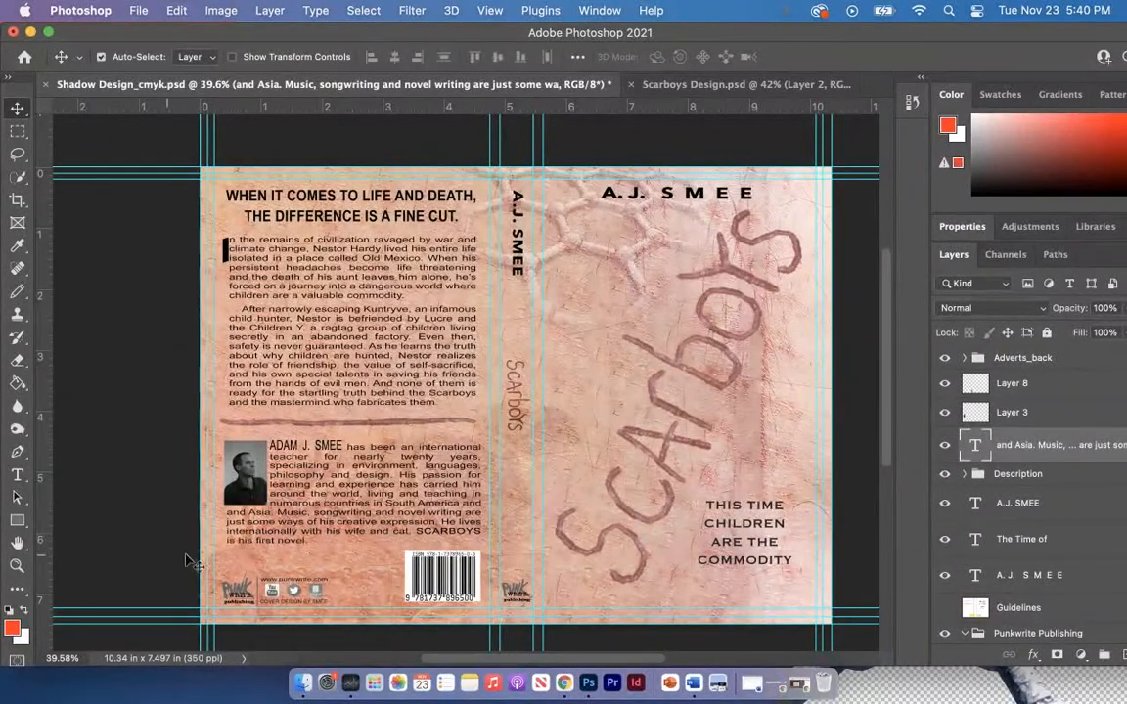
# Examine the publisher adverts, barcode, author bio and spine logo up close, then review the whole cover layout
pyautogui.scroll(5, 299, 561)
pyautogui.scroll(-5, 299, 562)
pyautogui.hscroll(-3, 300, 562)
pyautogui.scroll(1, 305, 566)
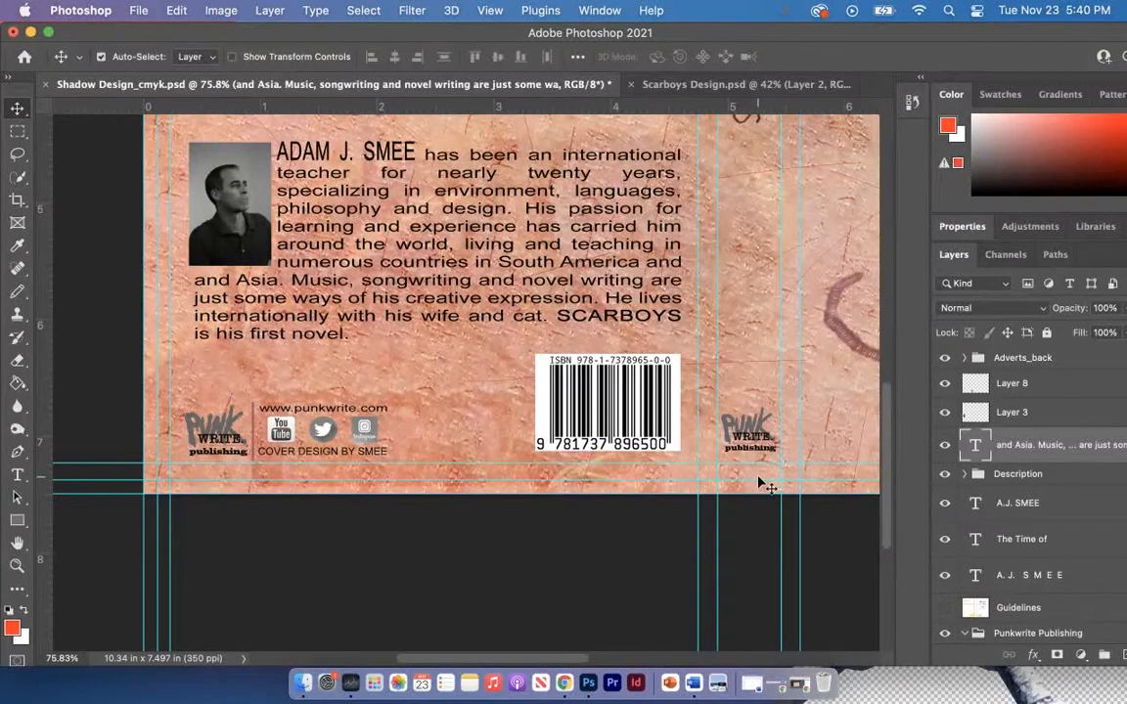
pyautogui.scroll(-2, 739, 359)
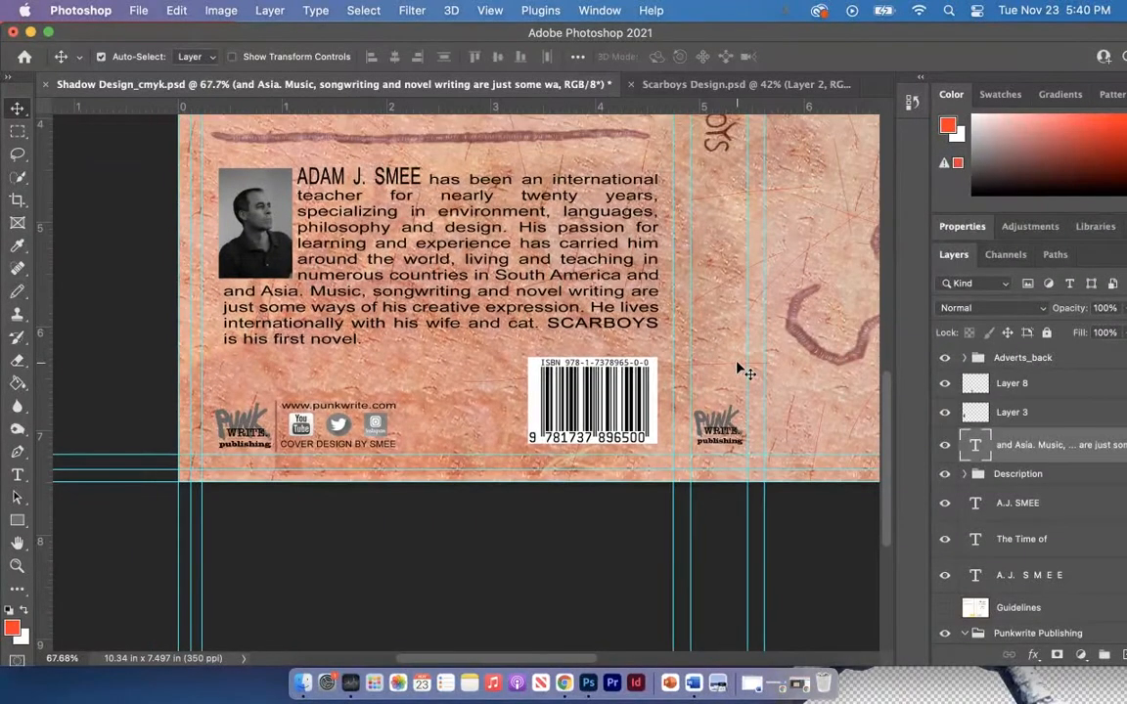
pyautogui.scroll(-5, 738, 369)
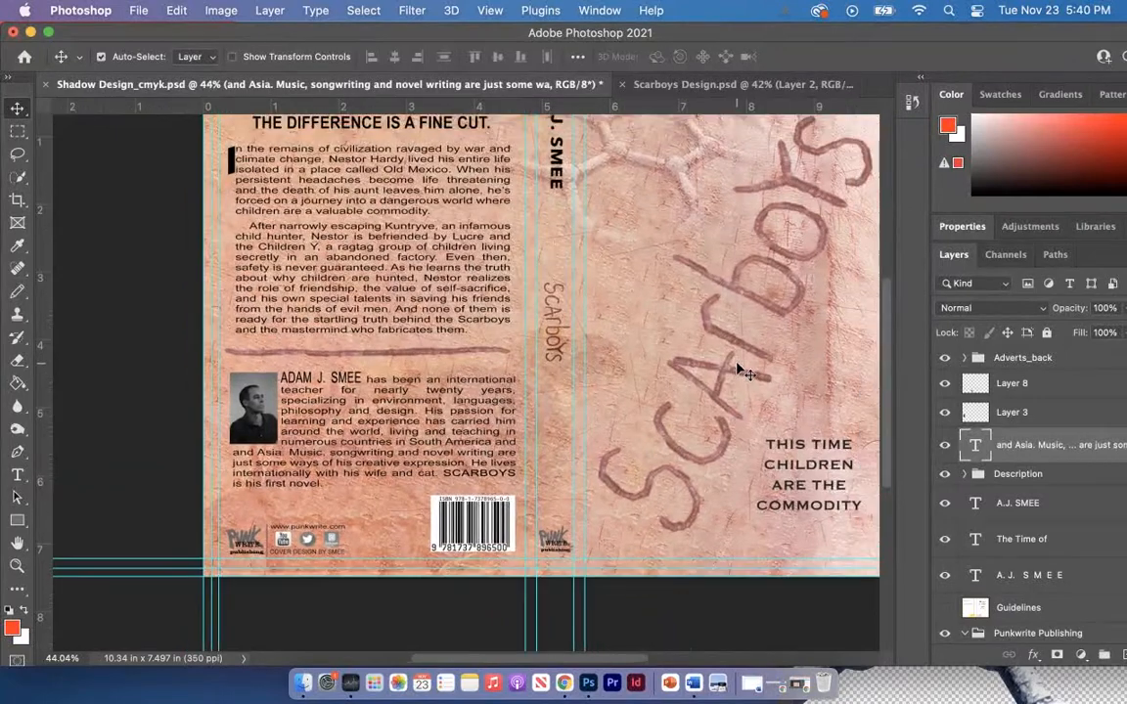
pyautogui.scroll(3, 744, 372)
pyautogui.hscroll(2, 743, 372)
# Display the finished cover in Full Screen Mode
pyautogui.click(491, 10)
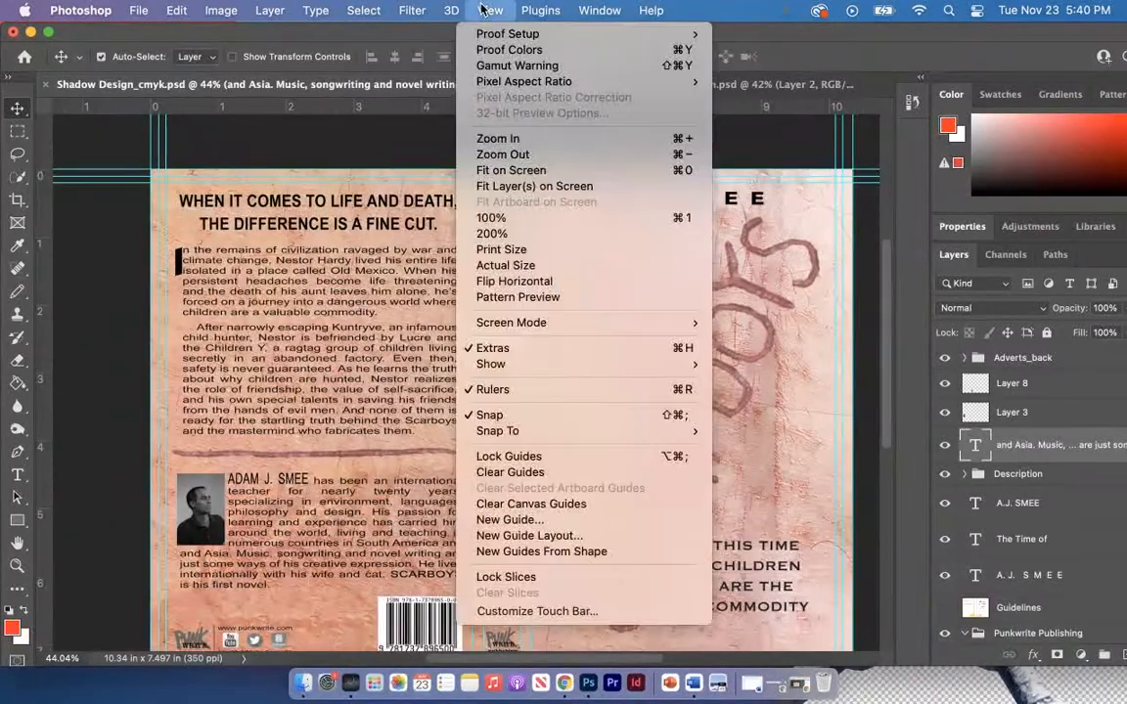
pyautogui.moveTo(649, 325)
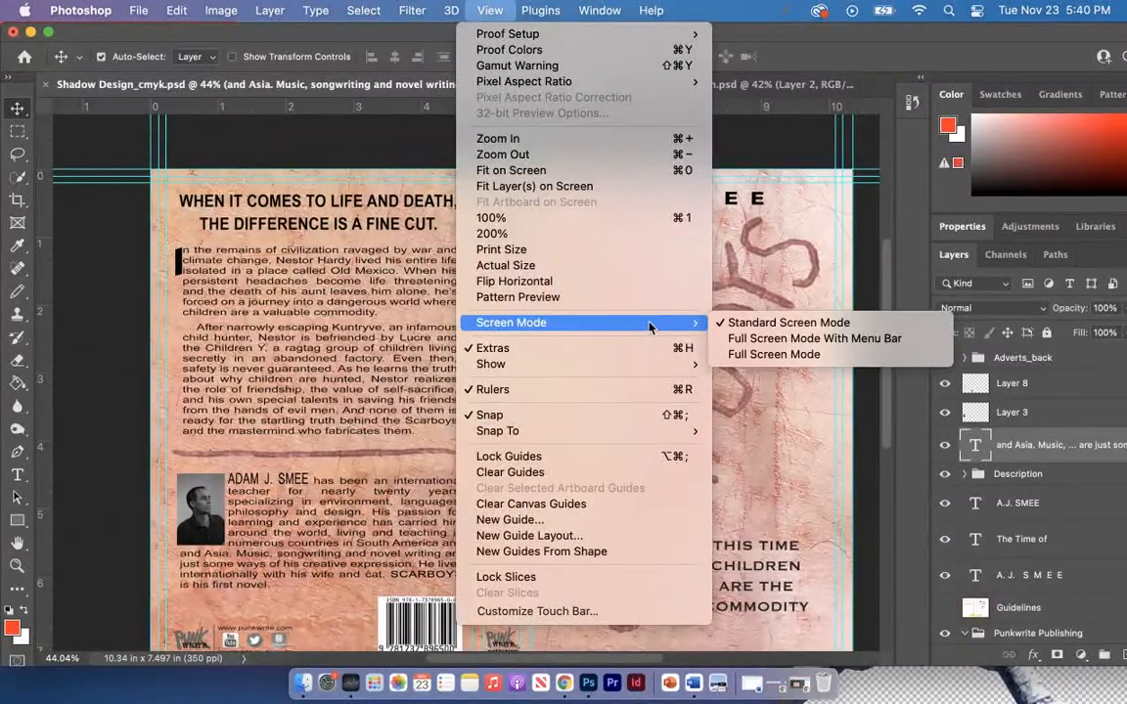
pyautogui.click(777, 354)
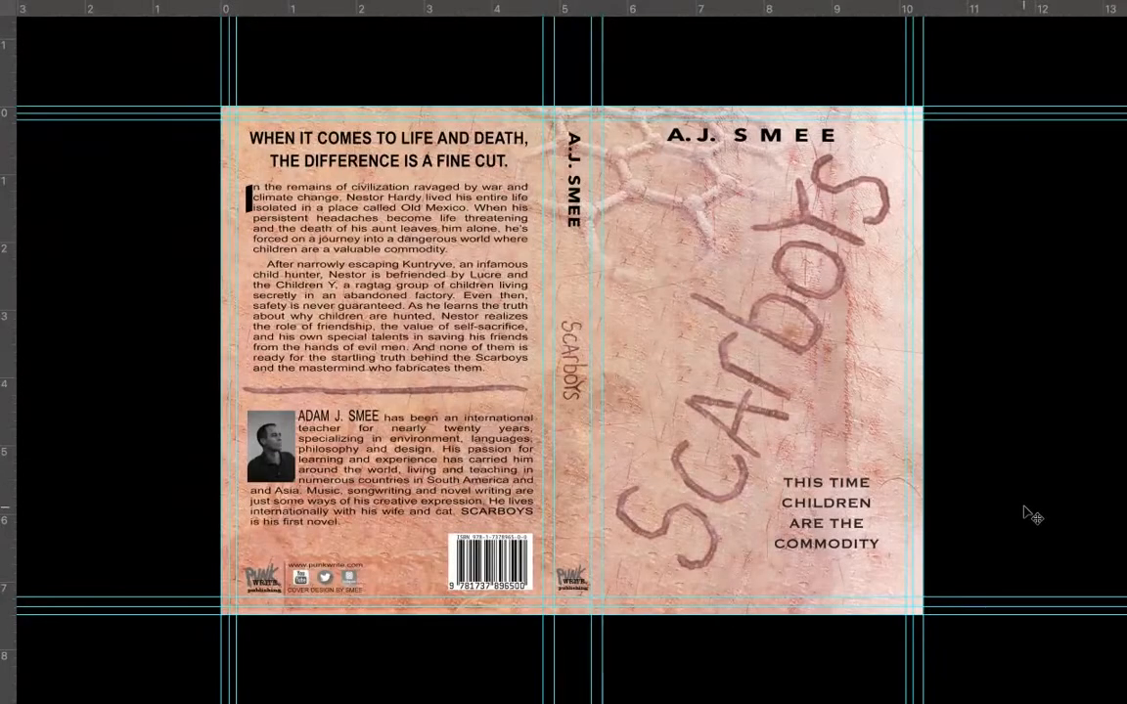